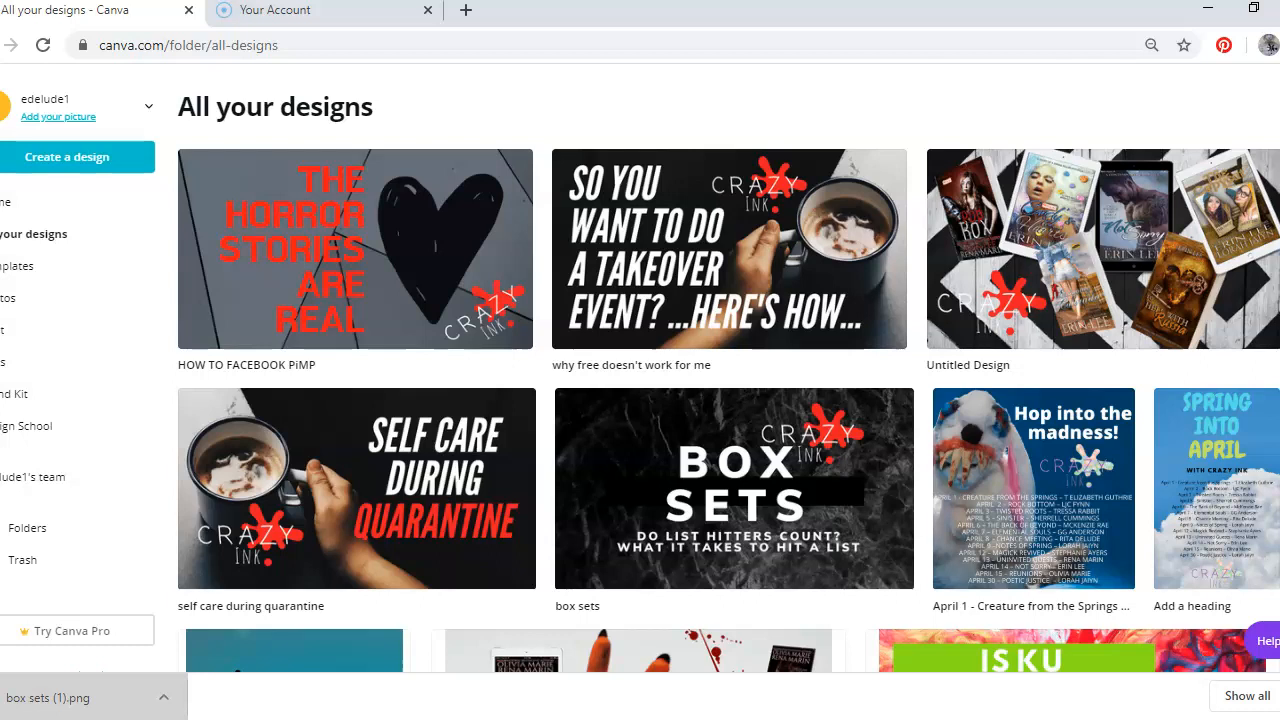
left_click(643, 47)
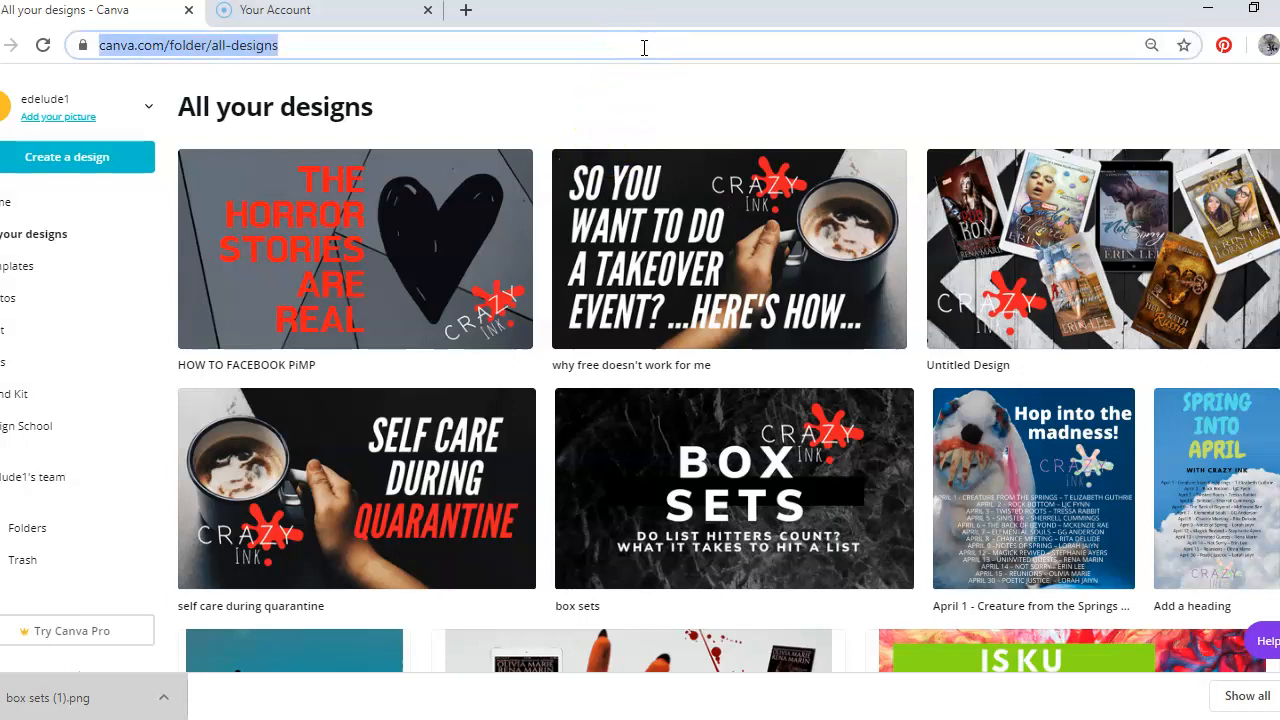
type("www.")
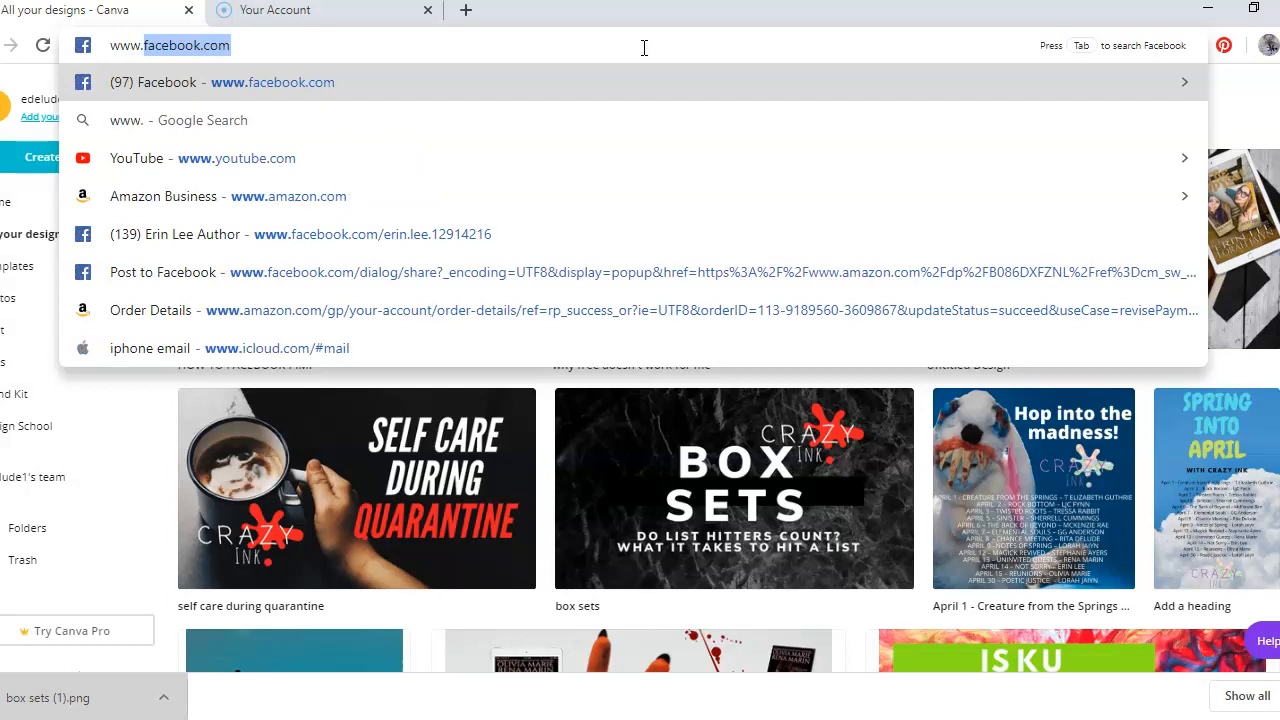
type("can")
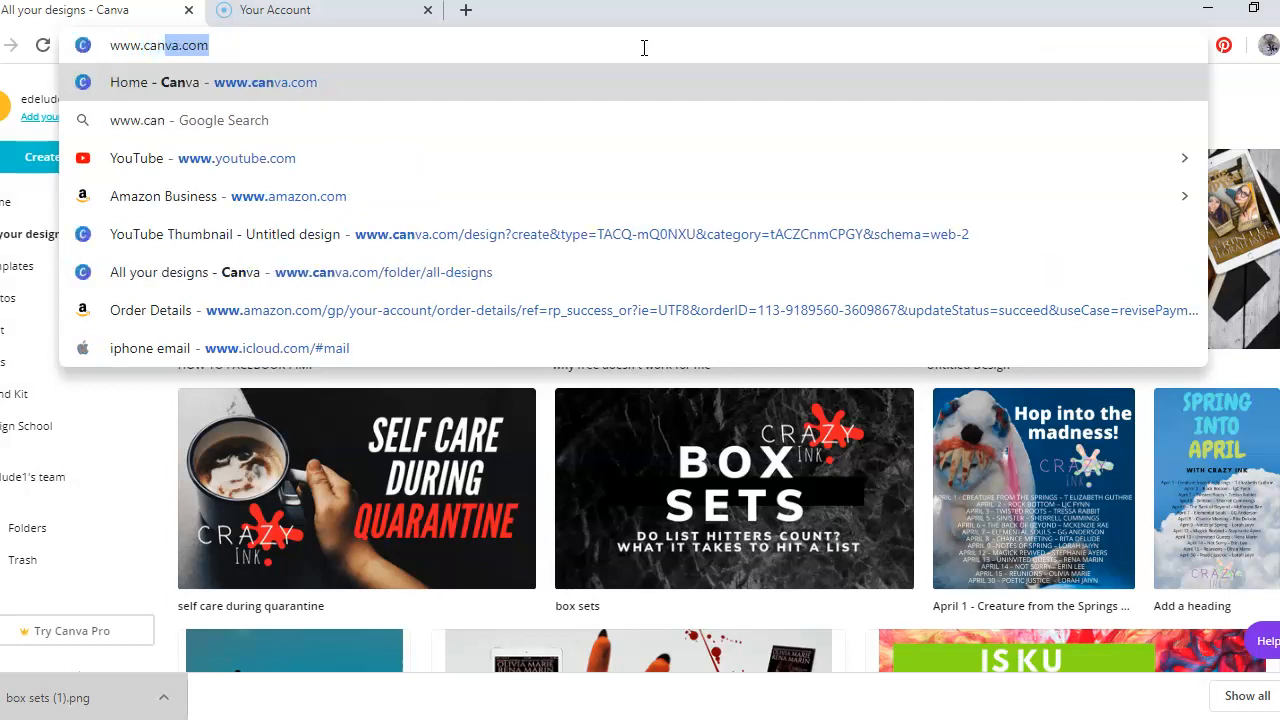
type("va.com")
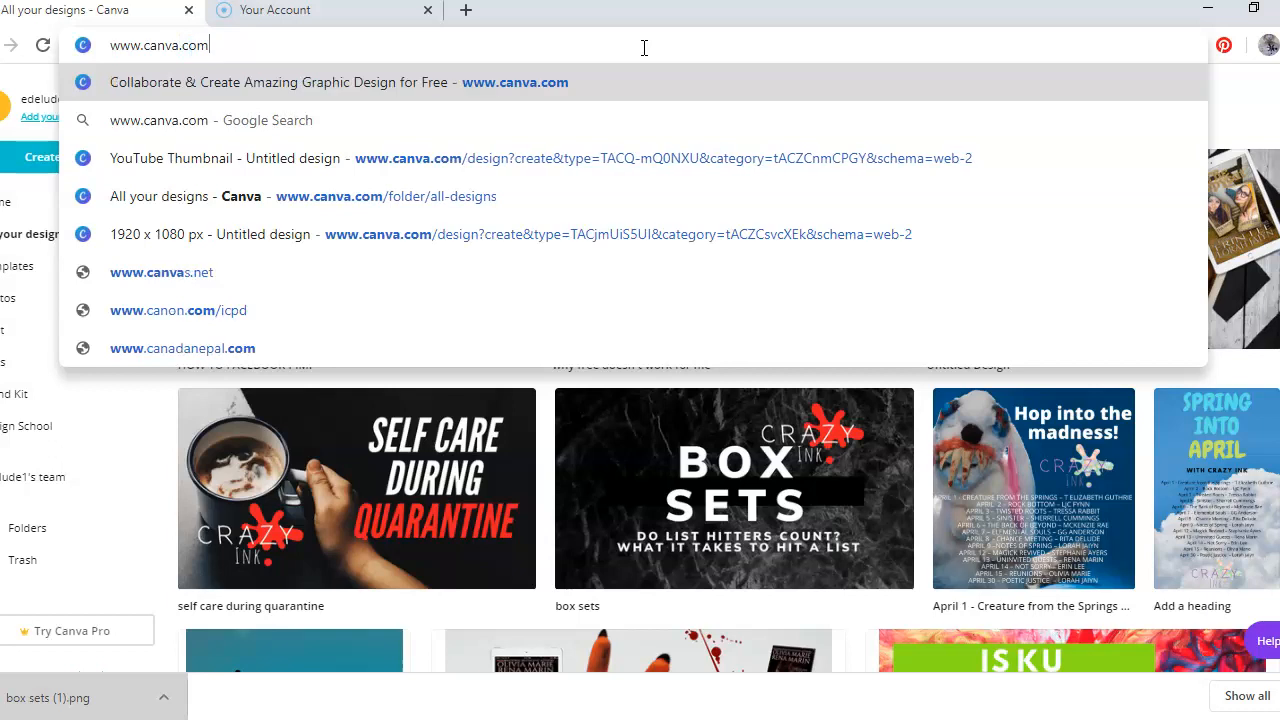
key("Return")
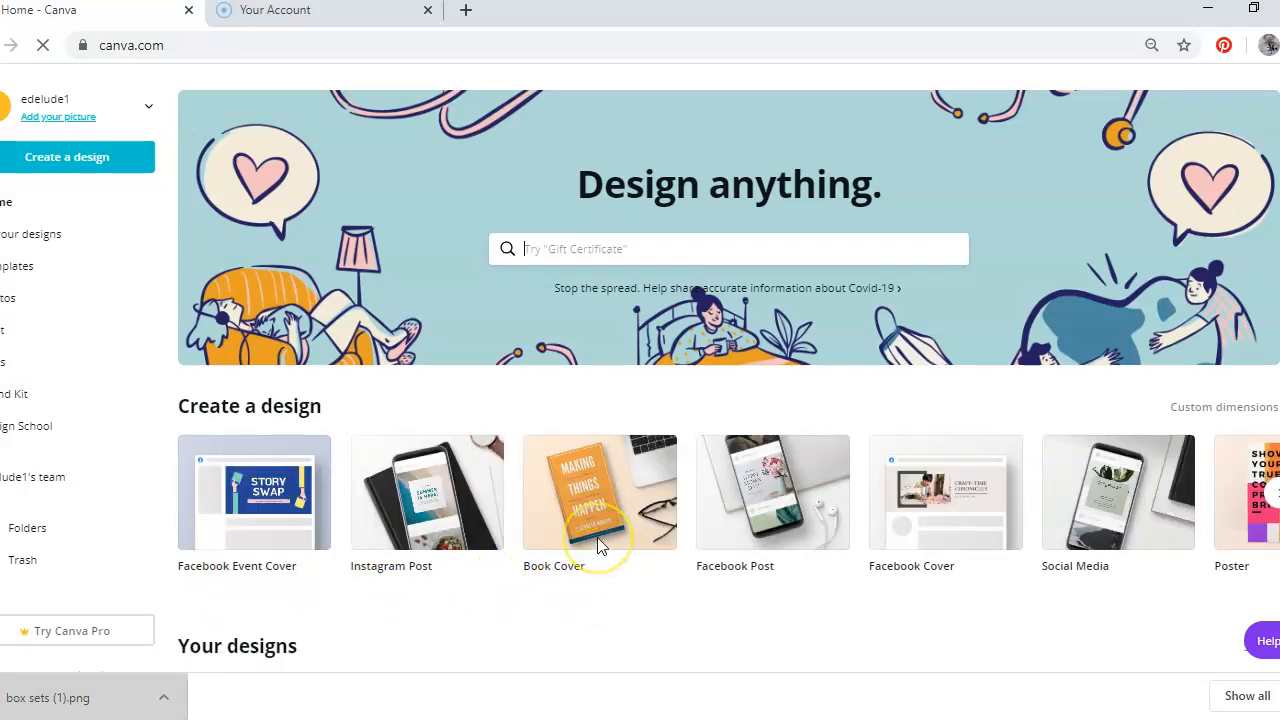
Browse the design types and your recent designs on the home page
left_click(706, 538)
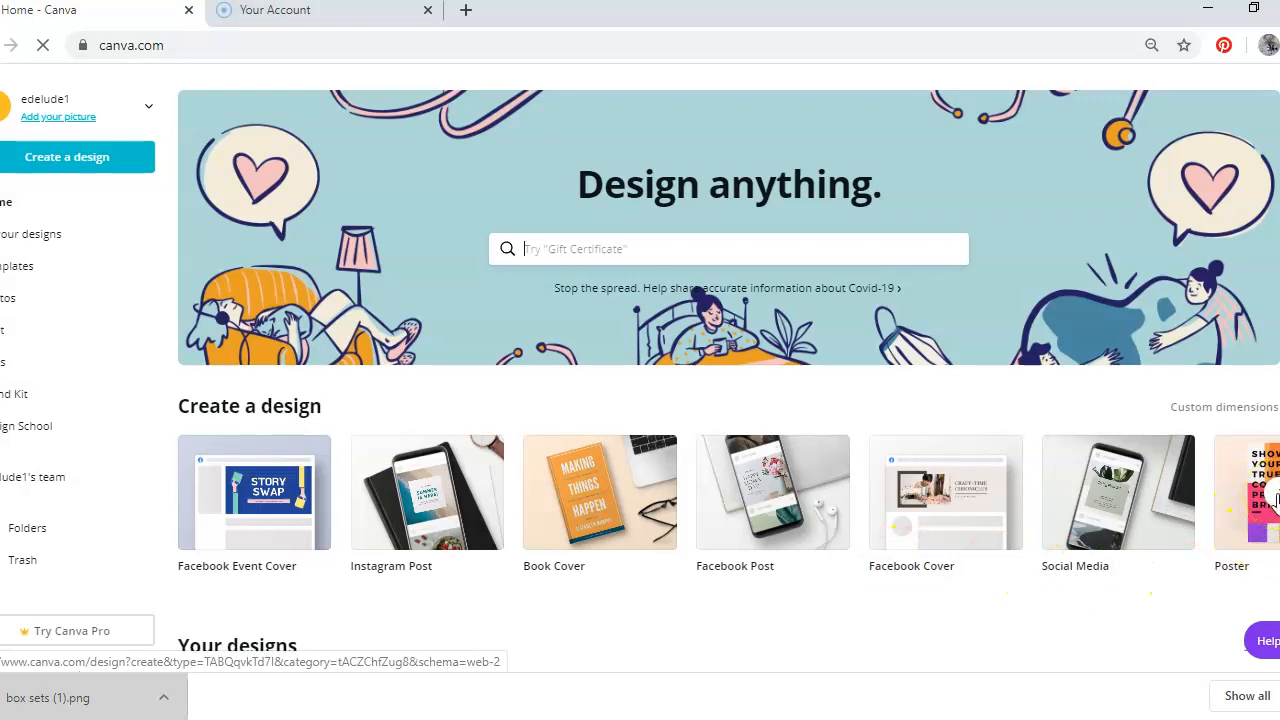
left_click(1274, 495)
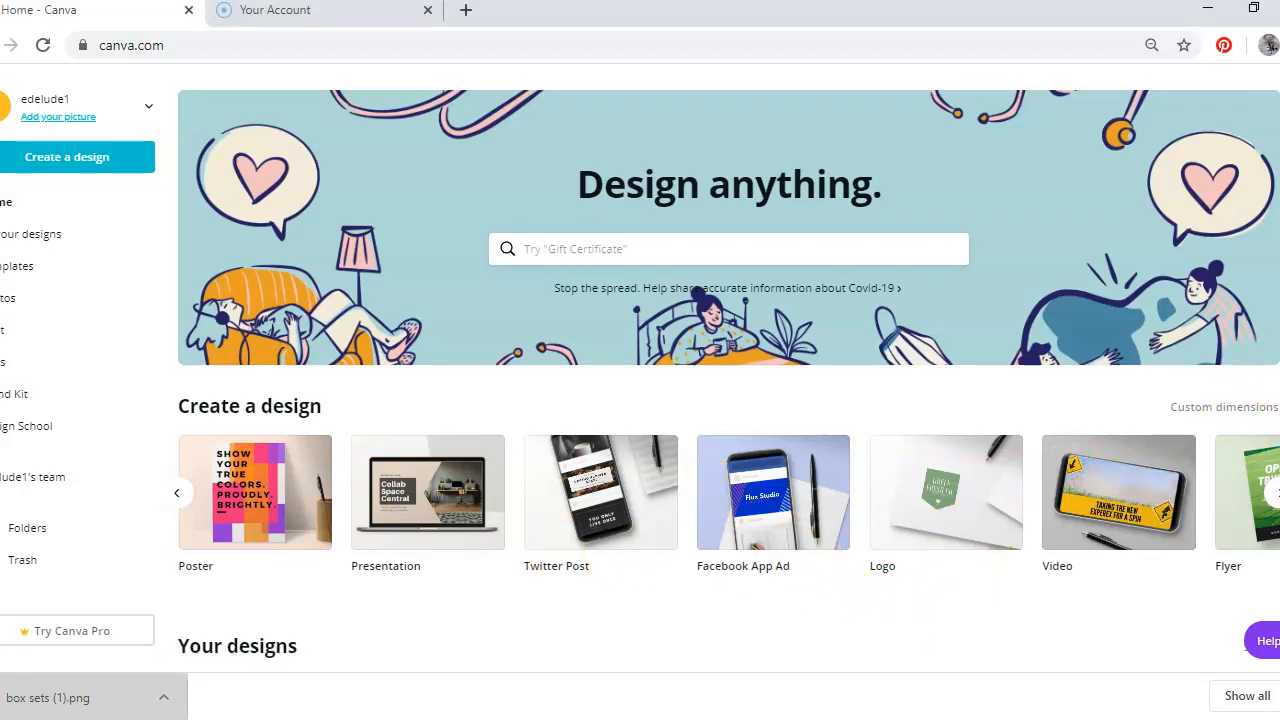
scroll(727, 368, "down", 3)
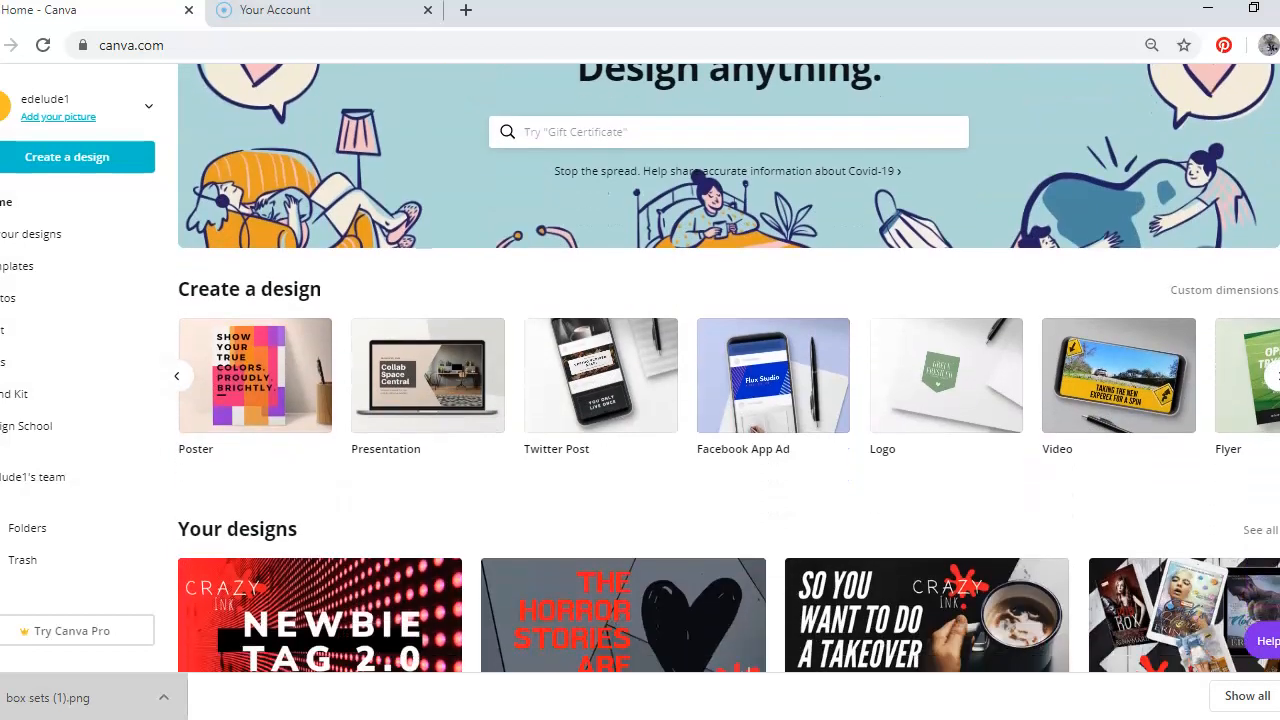
scroll(727, 368, "down", 2)
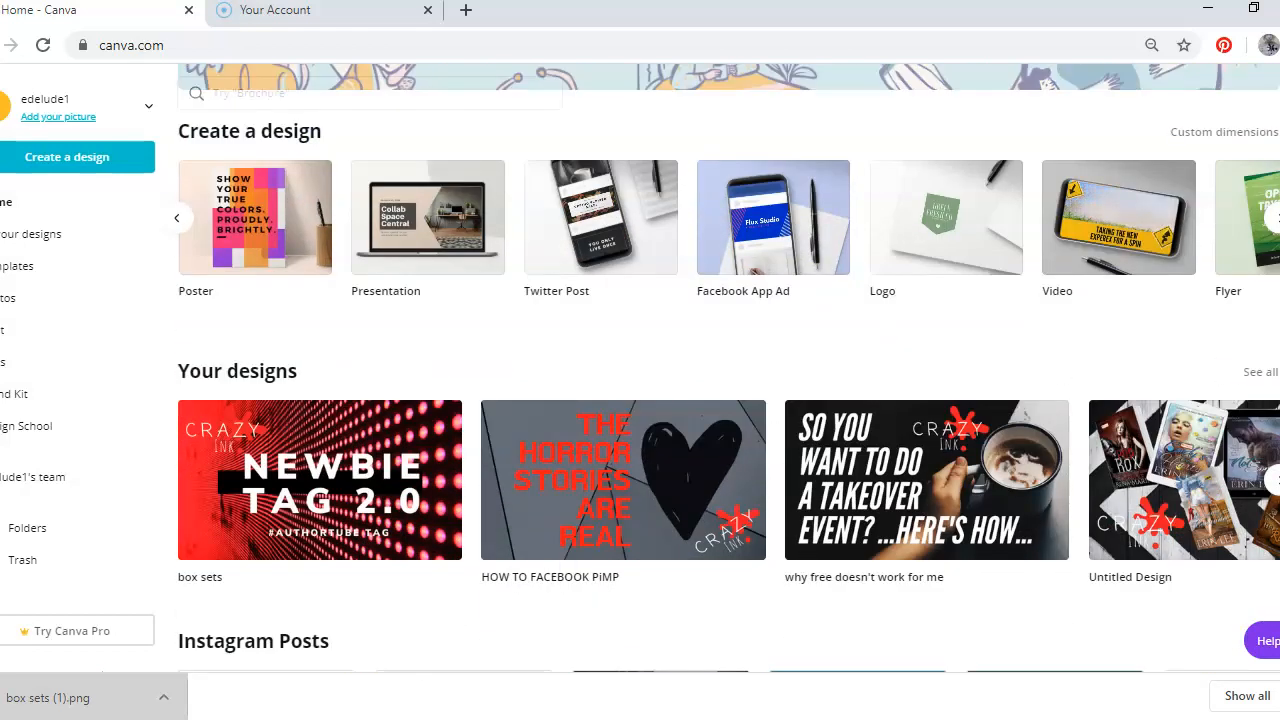
scroll(727, 368, "down", 1)
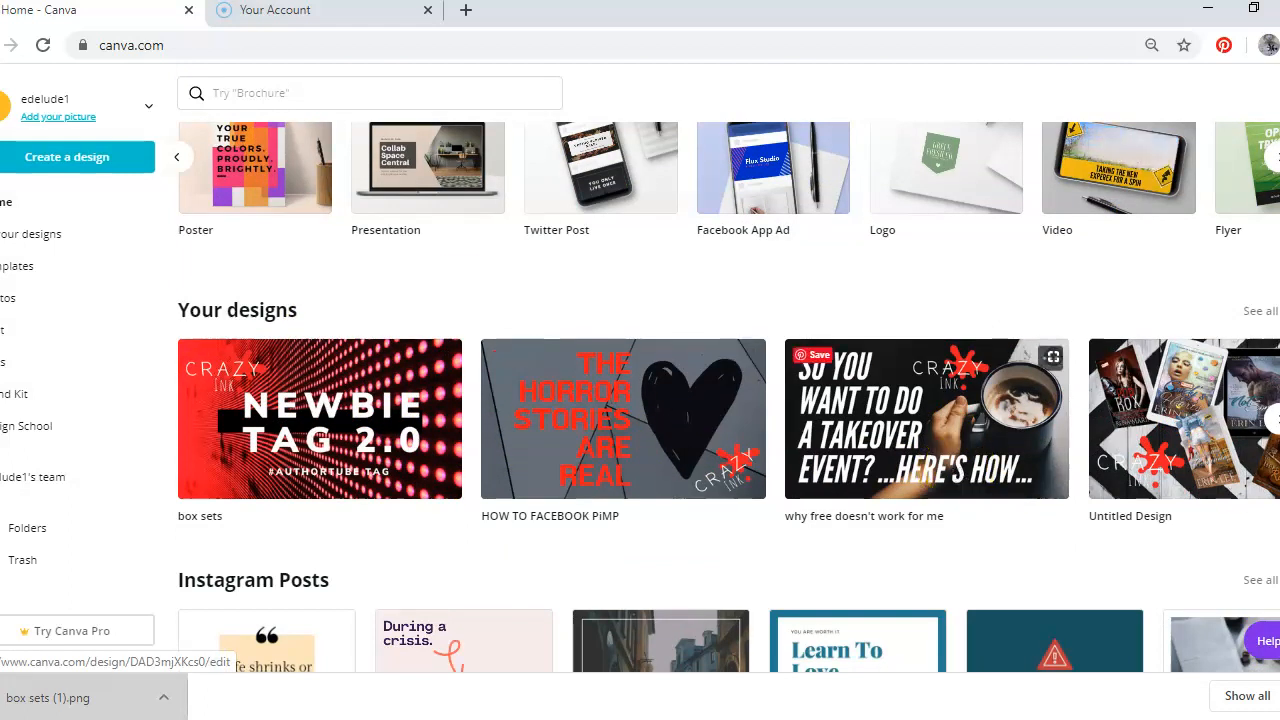
scroll(955, 478, "down", 1)
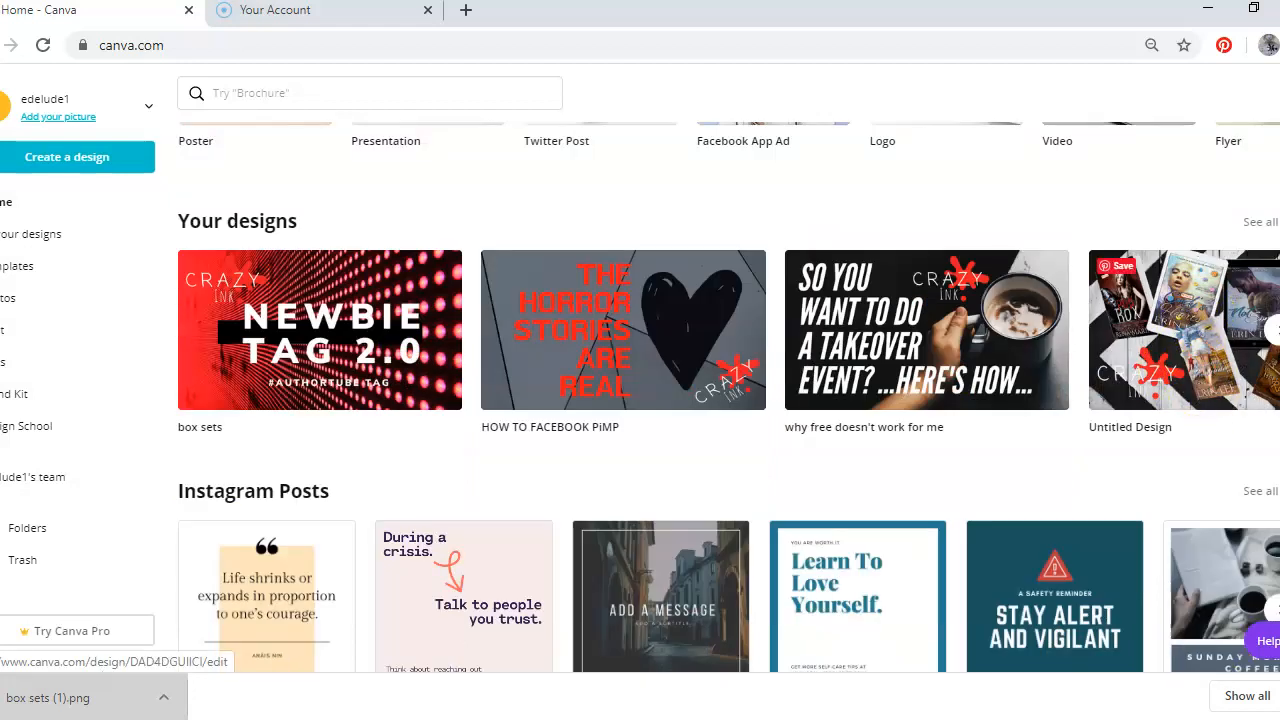
scroll(1200, 545, "up", 3)
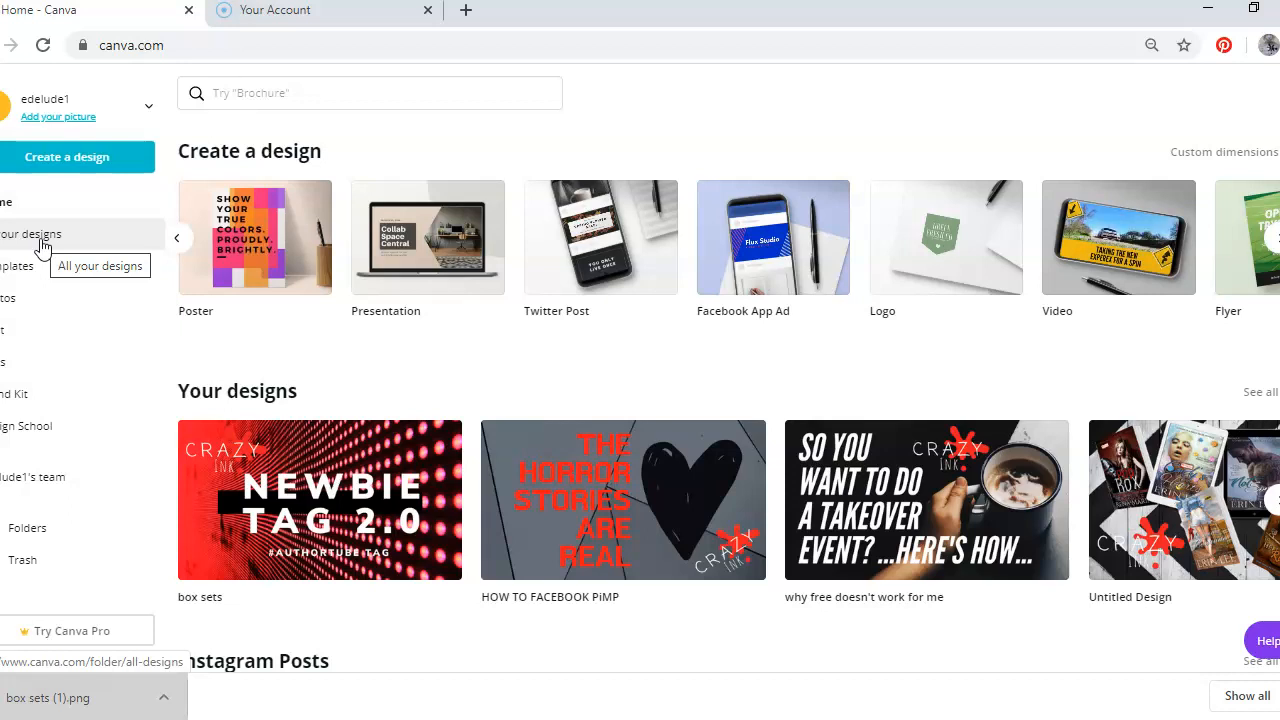
Open All your designs and scroll through the saved designs
left_click(42, 246)
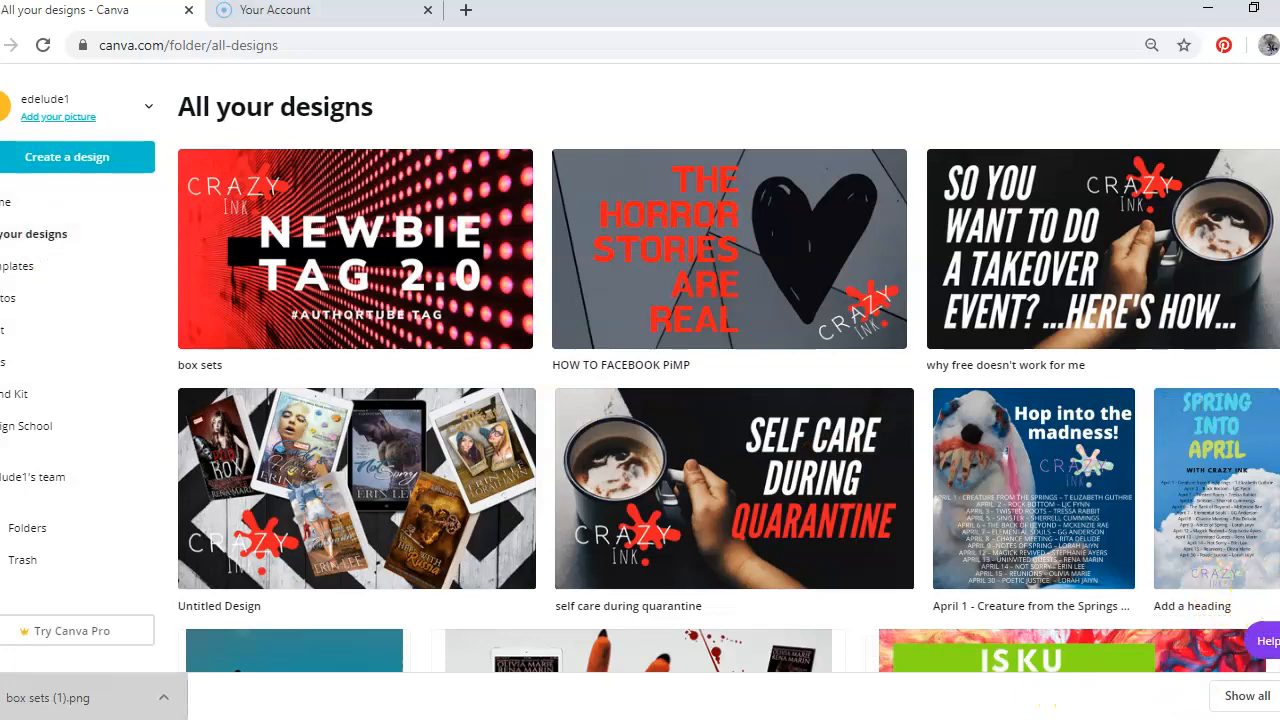
scroll(729, 368, "down", 6)
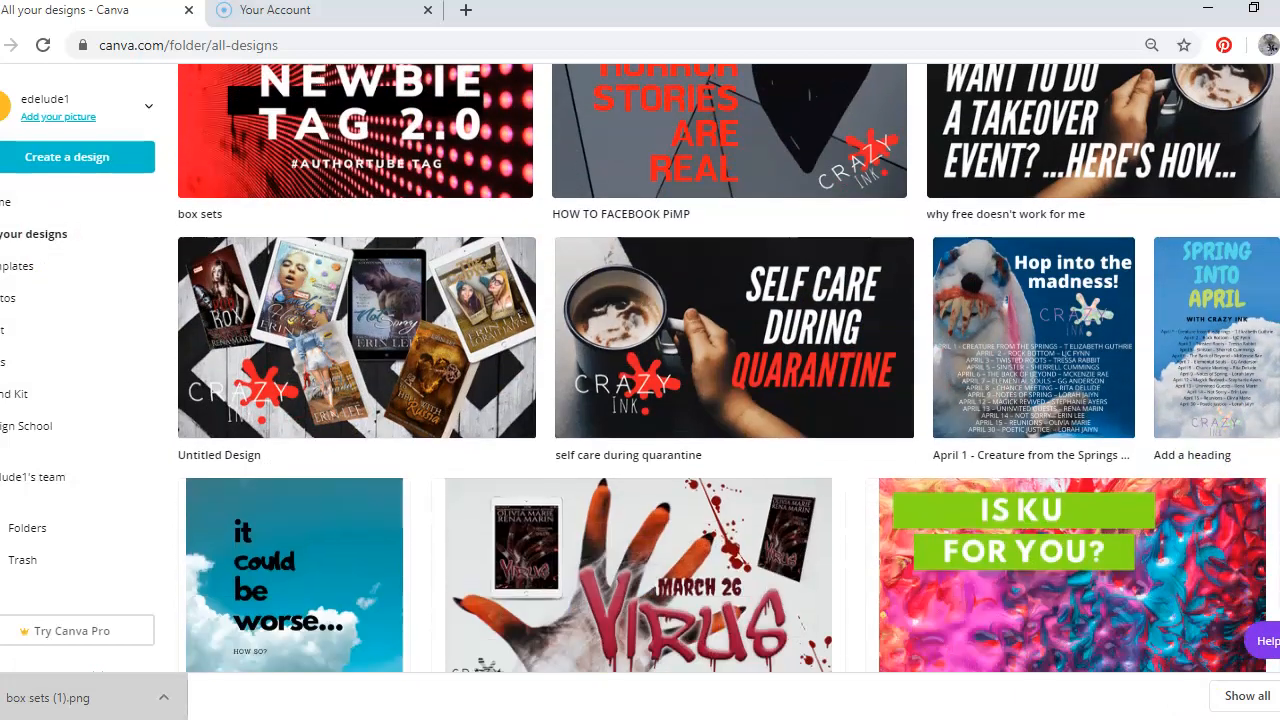
scroll(729, 368, "down", 4)
scroll(729, 368, "down", 2)
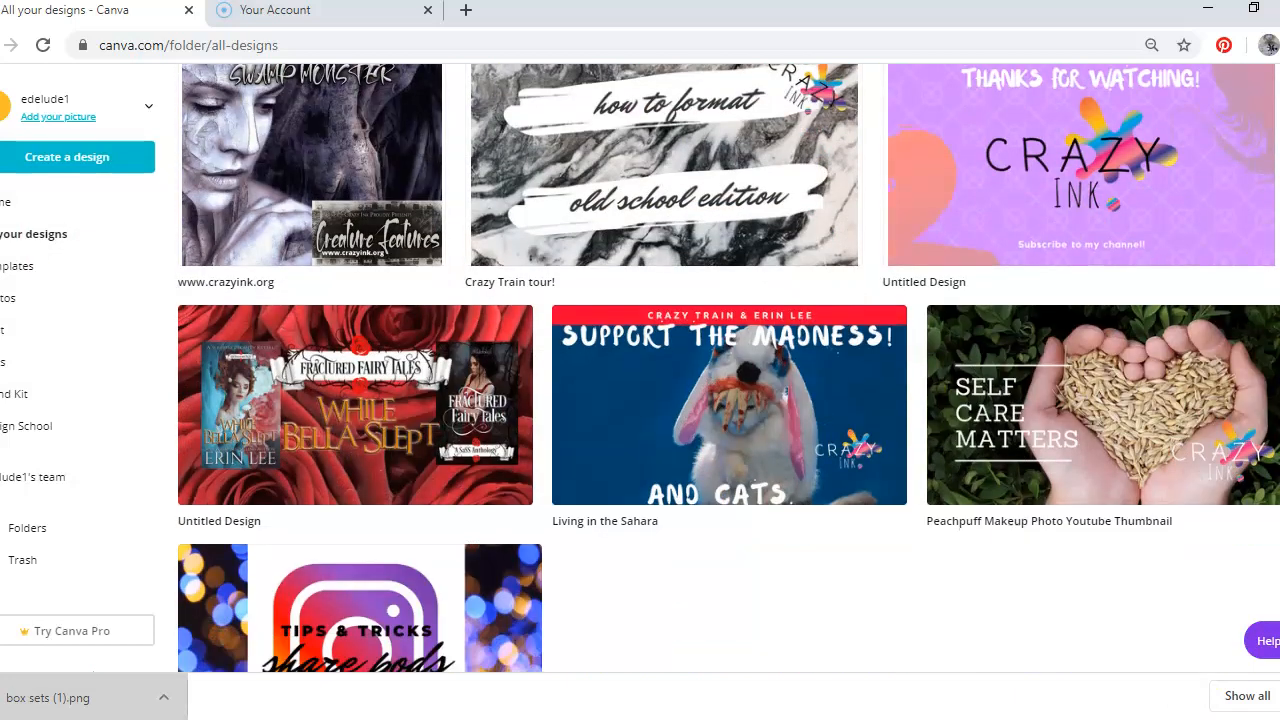
scroll(729, 368, "down", 3)
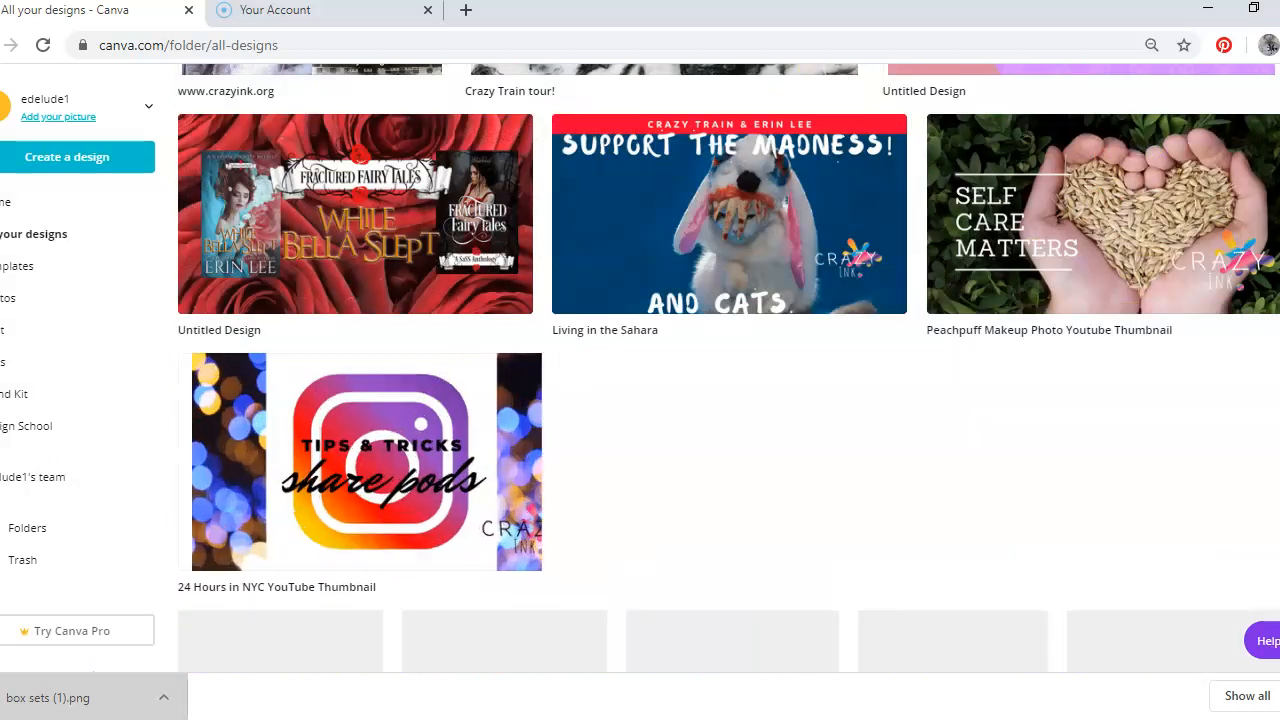
scroll(729, 368, "down", 3)
scroll(729, 368, "down", 8)
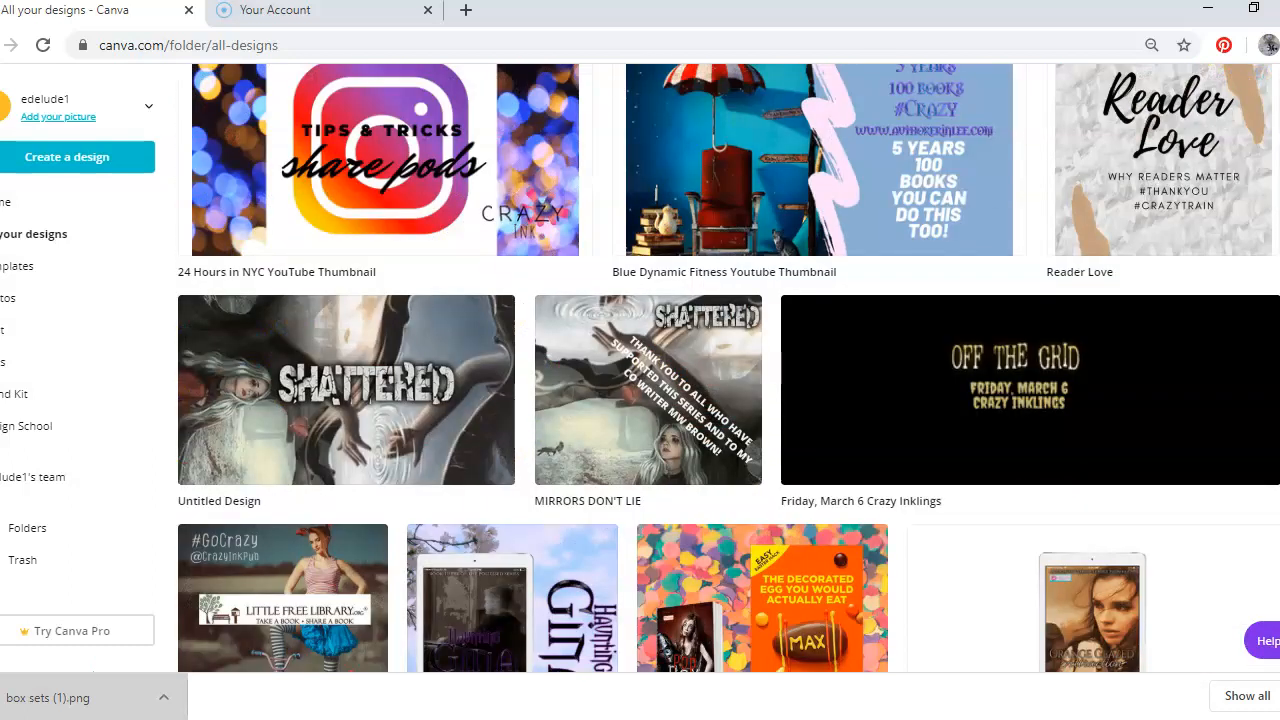
scroll(729, 368, "down", 6)
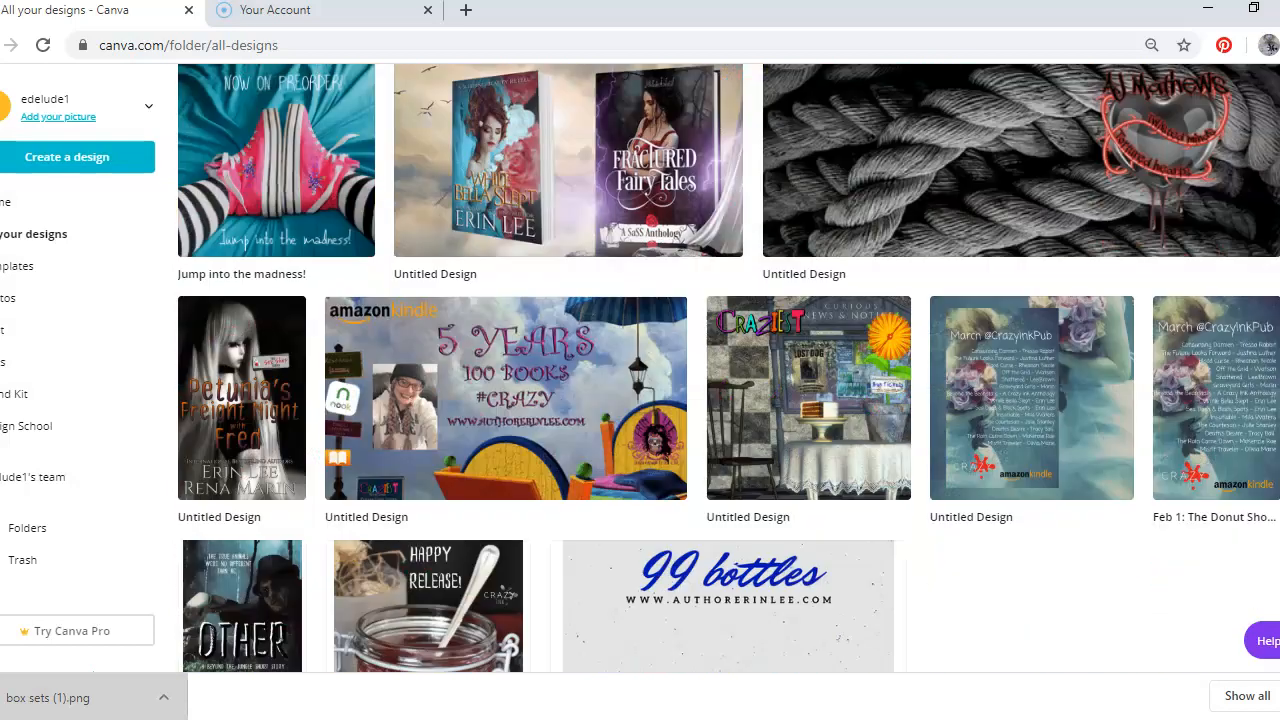
scroll(729, 368, "down", 10)
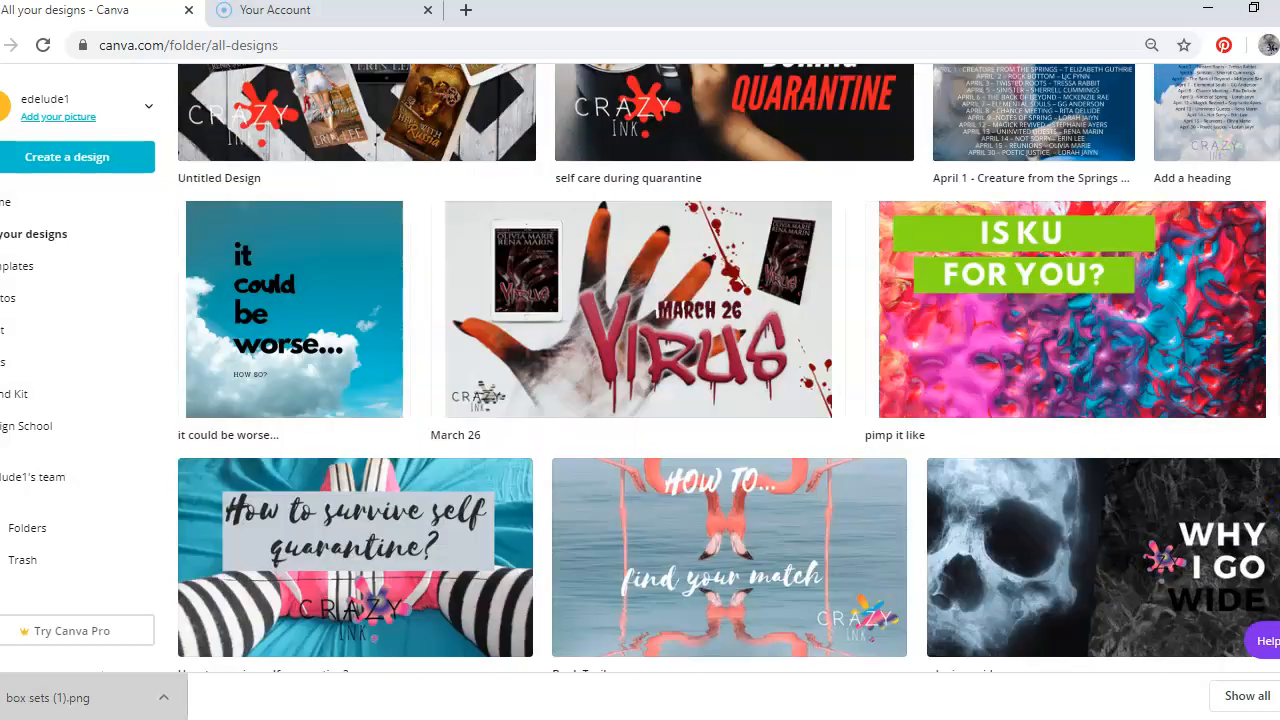
scroll(729, 368, "up", 5)
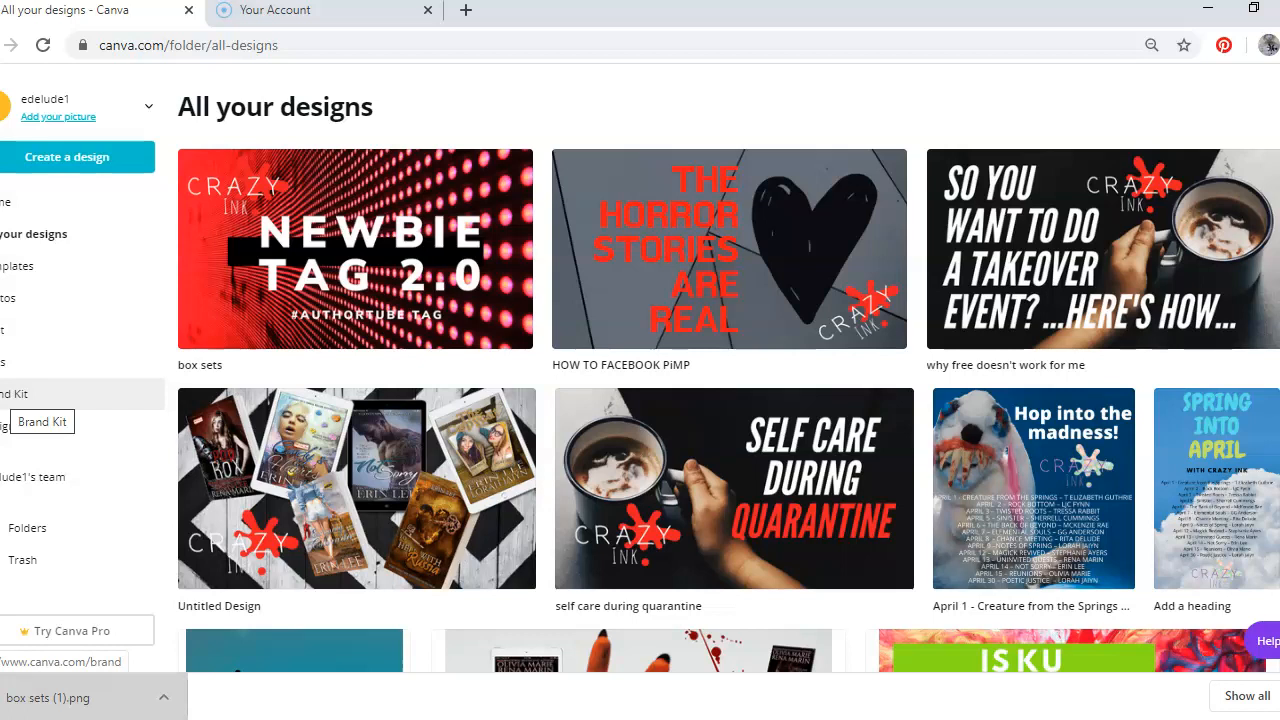
Open the Brand Kit page and review its logos, colours and fonts
left_click(17, 402)
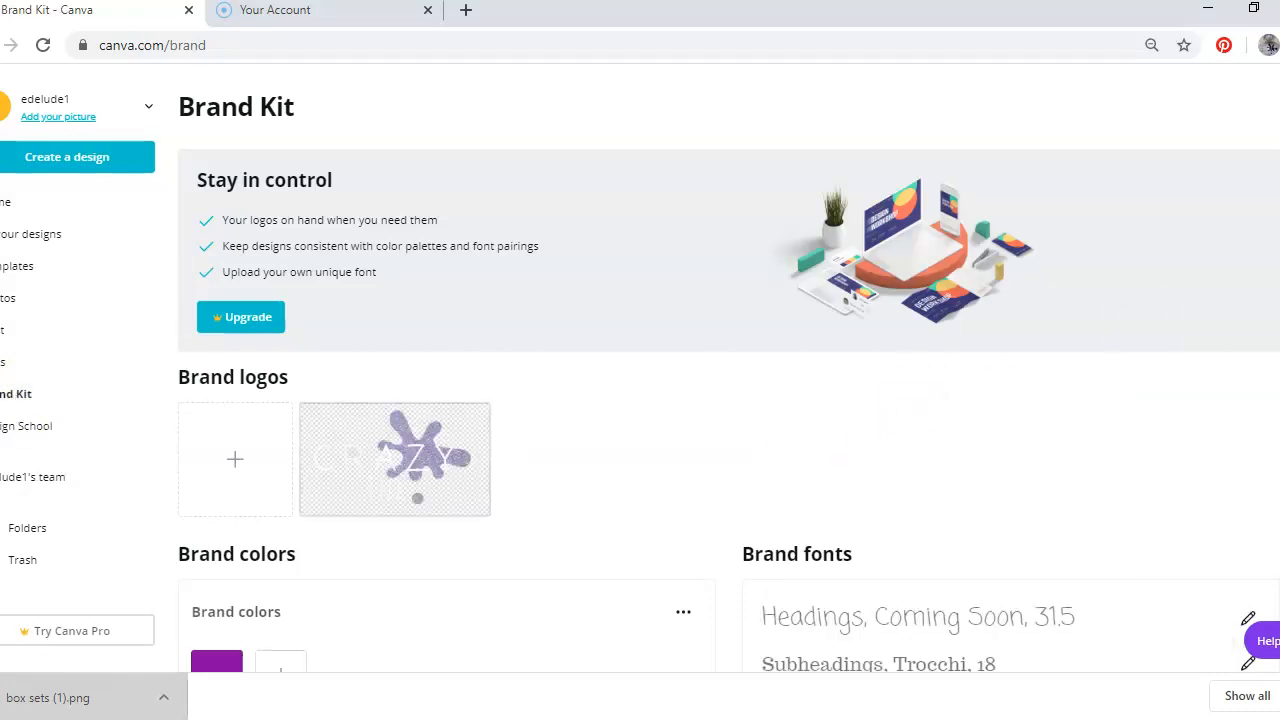
scroll(729, 384, "down", 2)
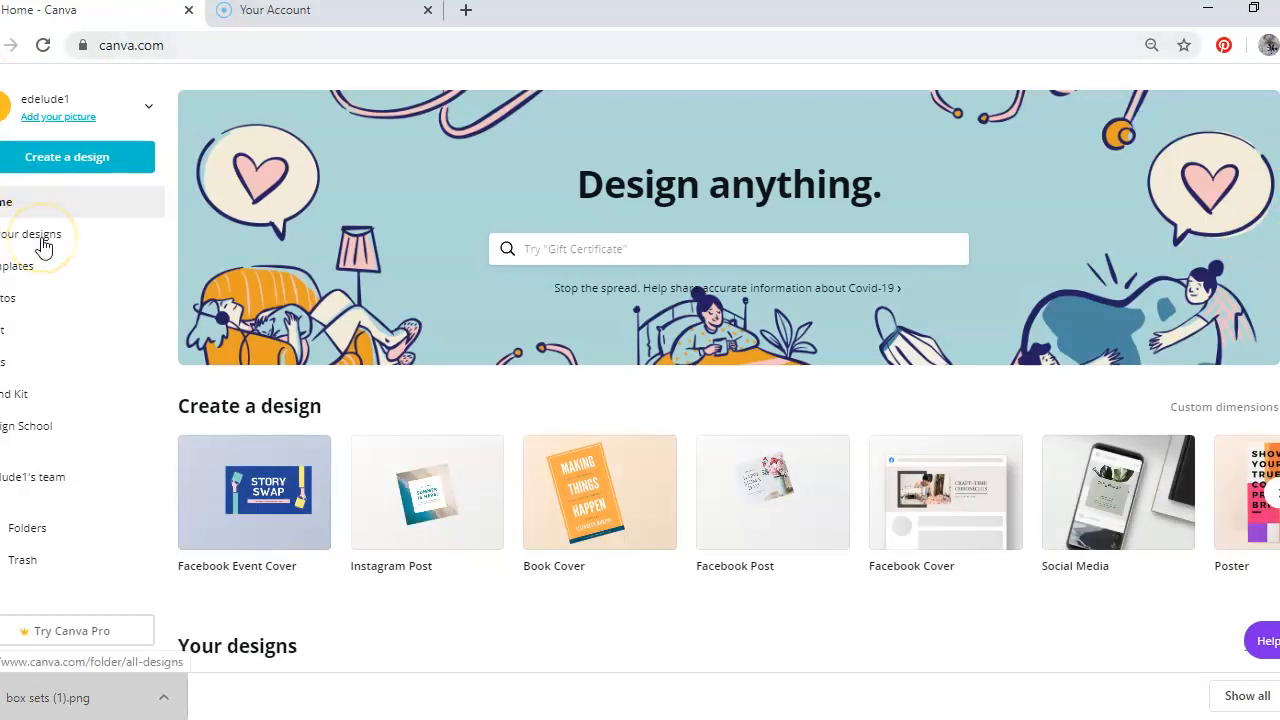
Open Templates, pick the Logos category and scroll through the logo templates
left_click(33, 267)
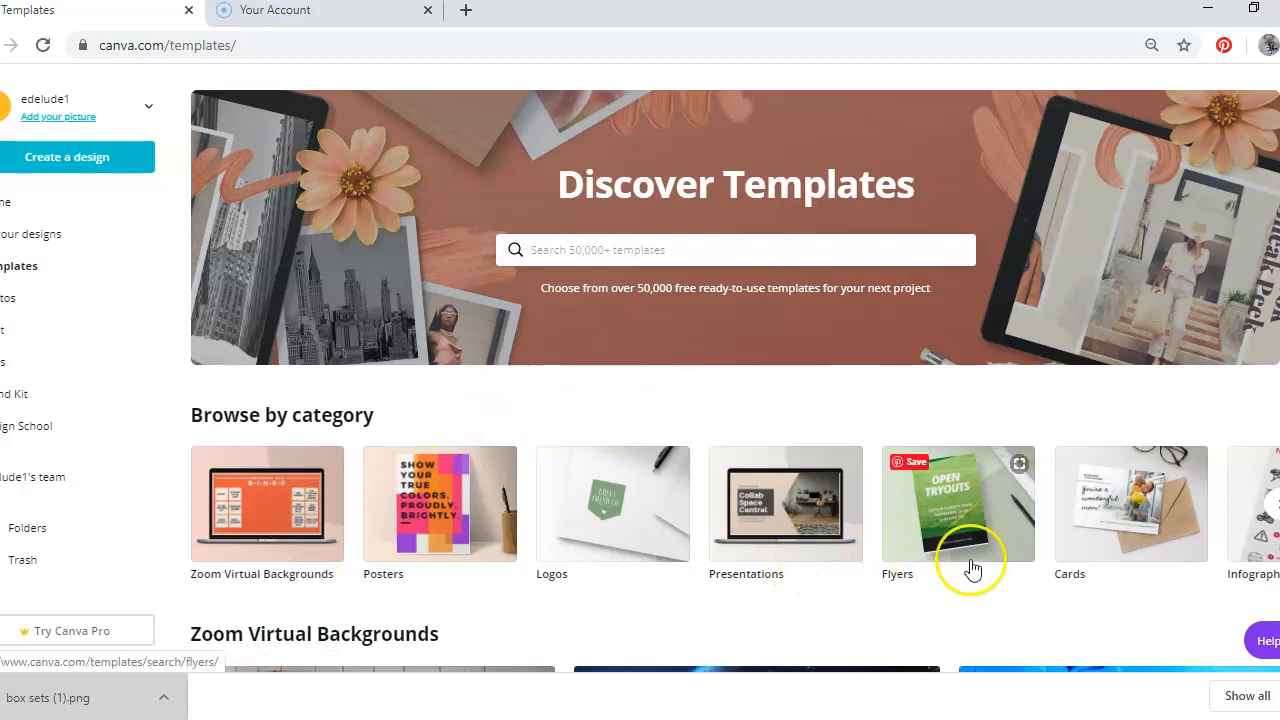
left_click(620, 510)
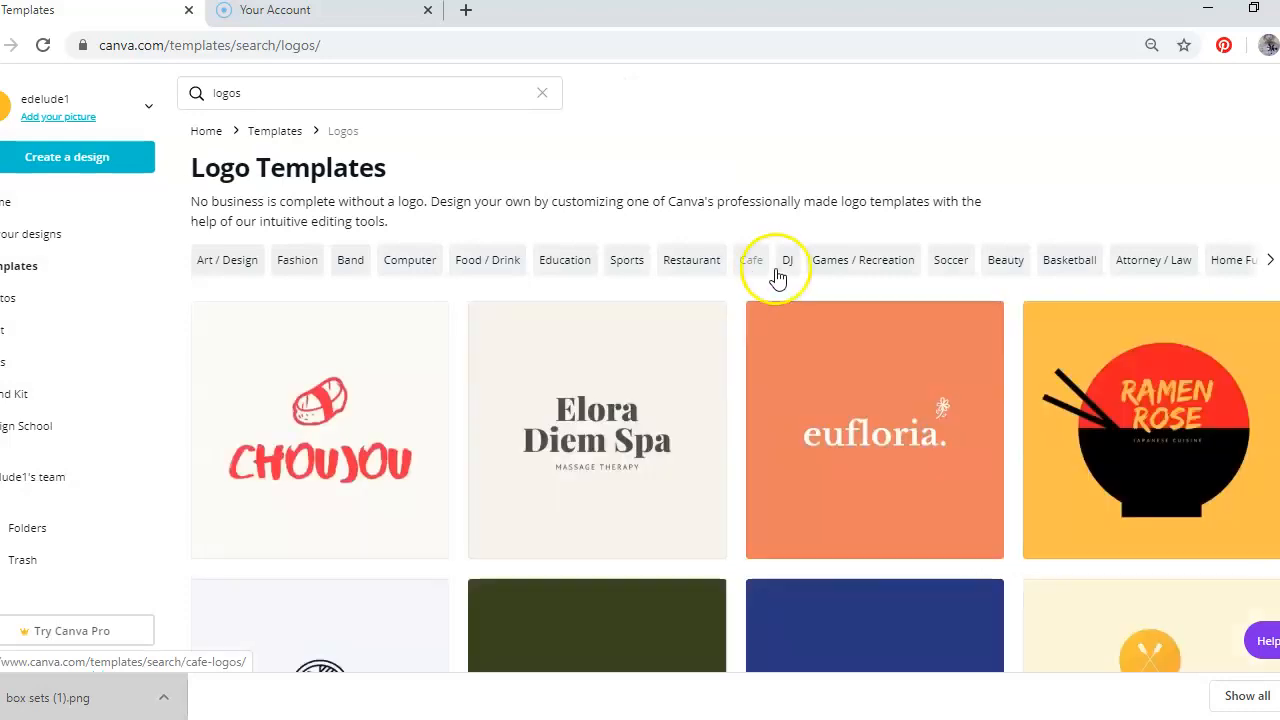
scroll(735, 400, "down", 6)
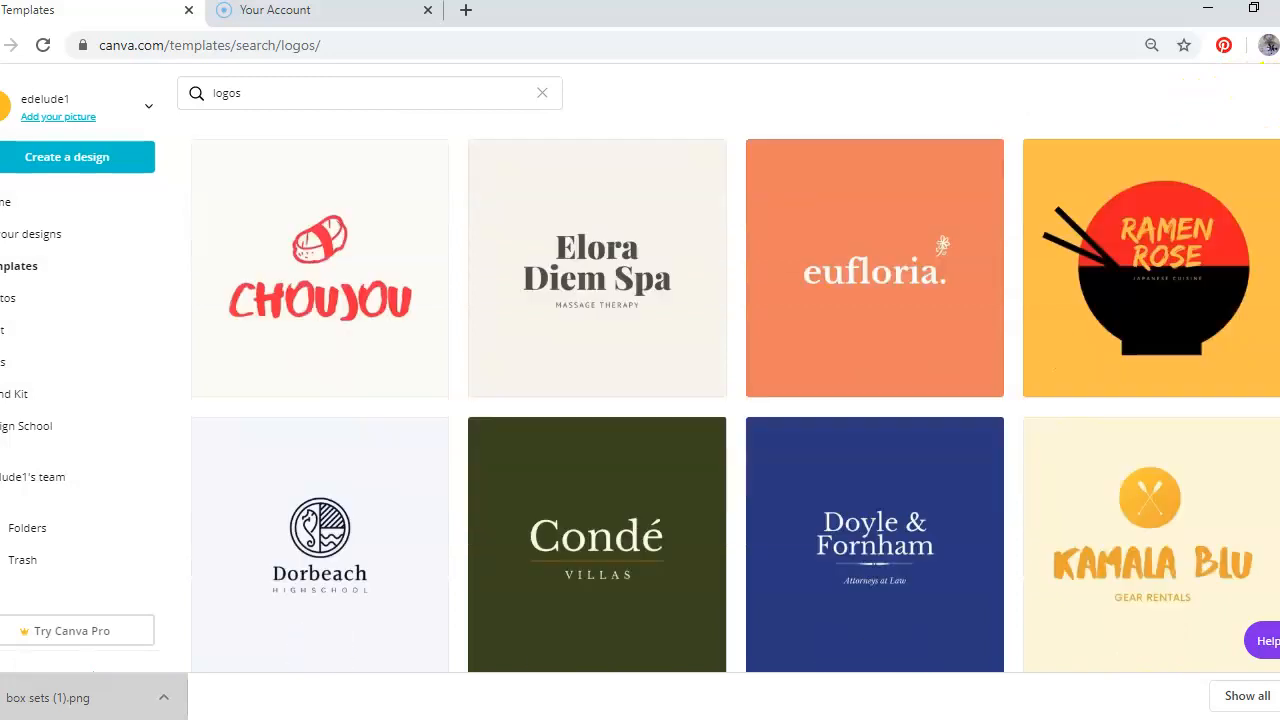
scroll(735, 400, "up", 3)
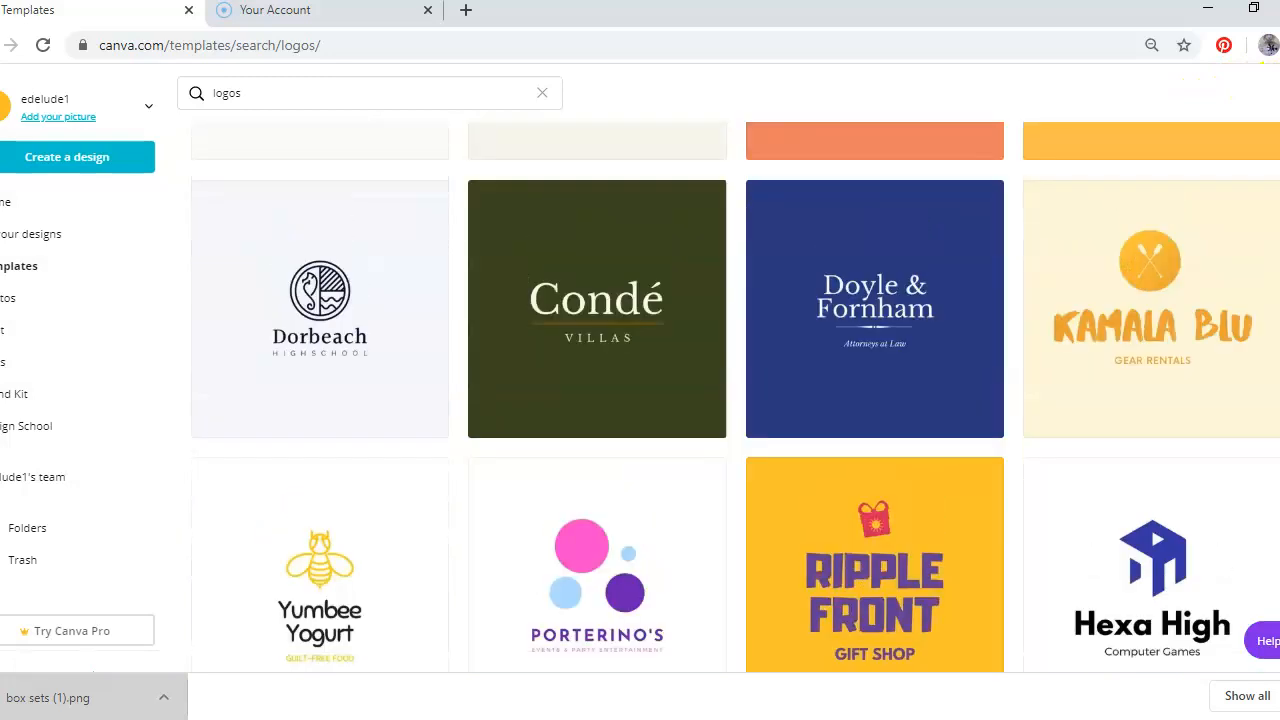
scroll(735, 400, "down", 5)
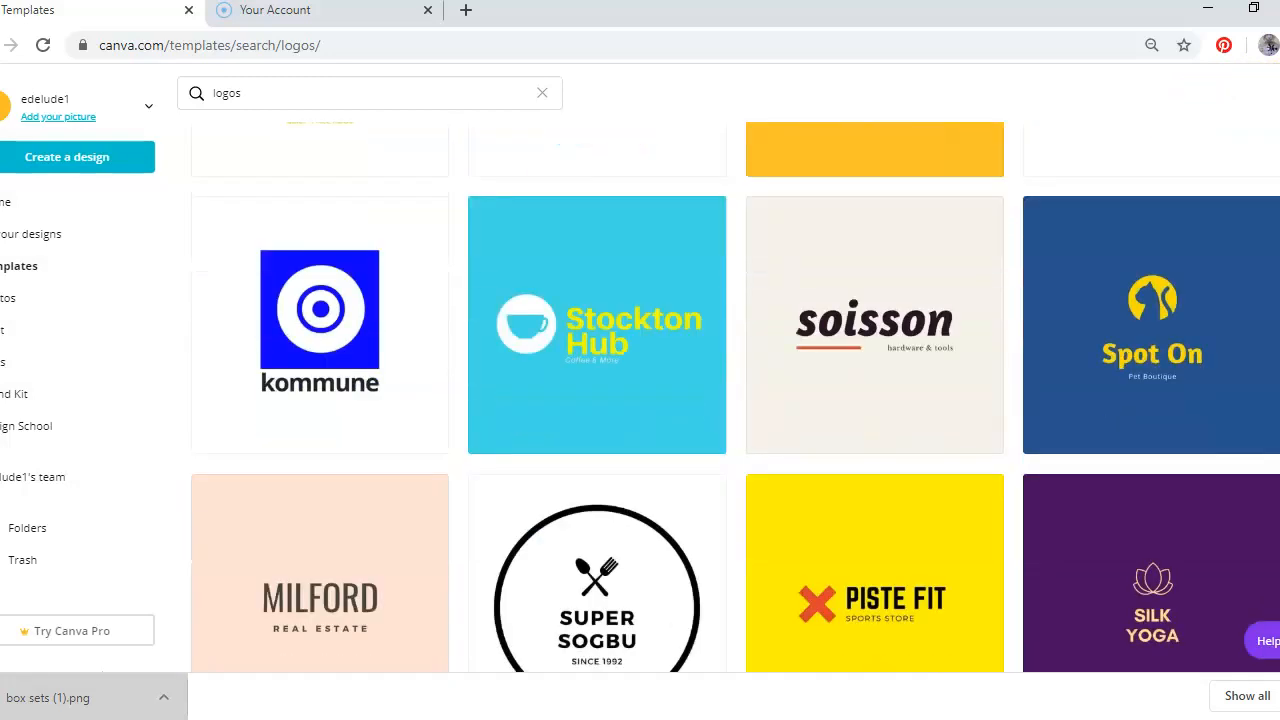
scroll(735, 400, "down", 3)
scroll(735, 400, "down", 2)
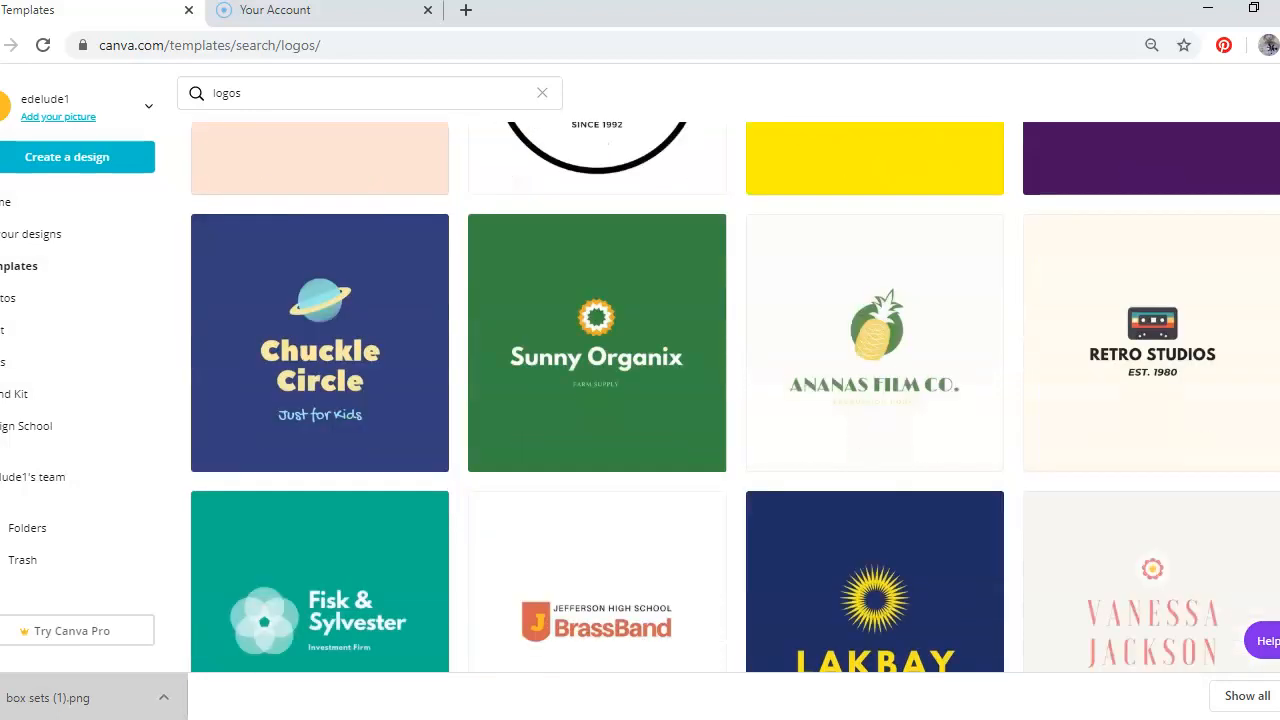
scroll(735, 400, "down", 3)
scroll(735, 400, "up", 1)
scroll(735, 400, "down", 4)
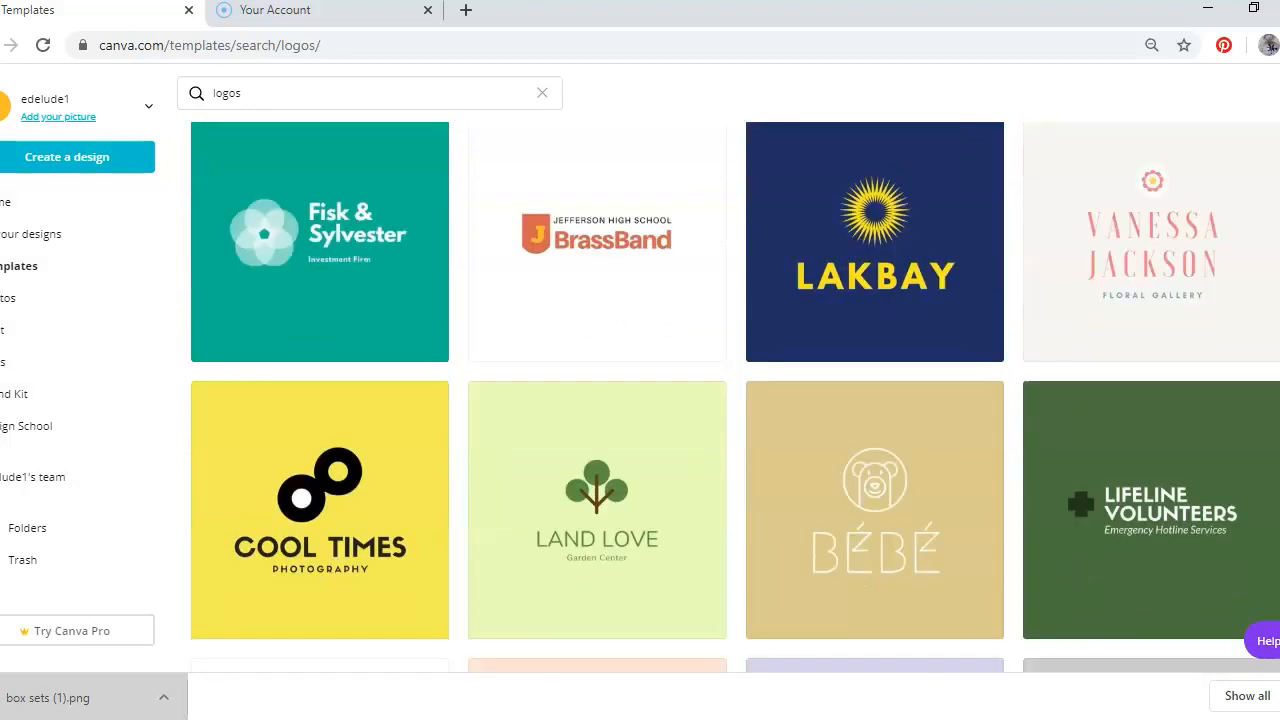
scroll(1094, 294, "down", 2)
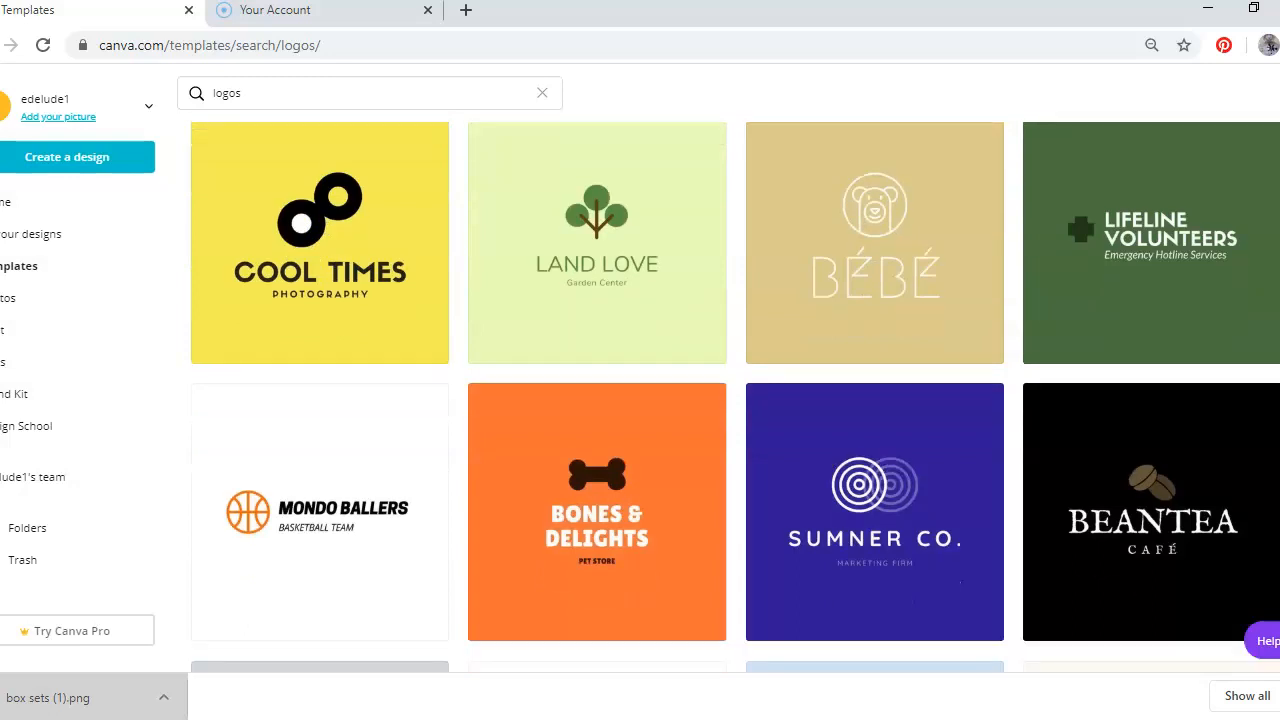
Open the orange Bones & Delights pet store logo template and start a design from it
left_click(657, 374)
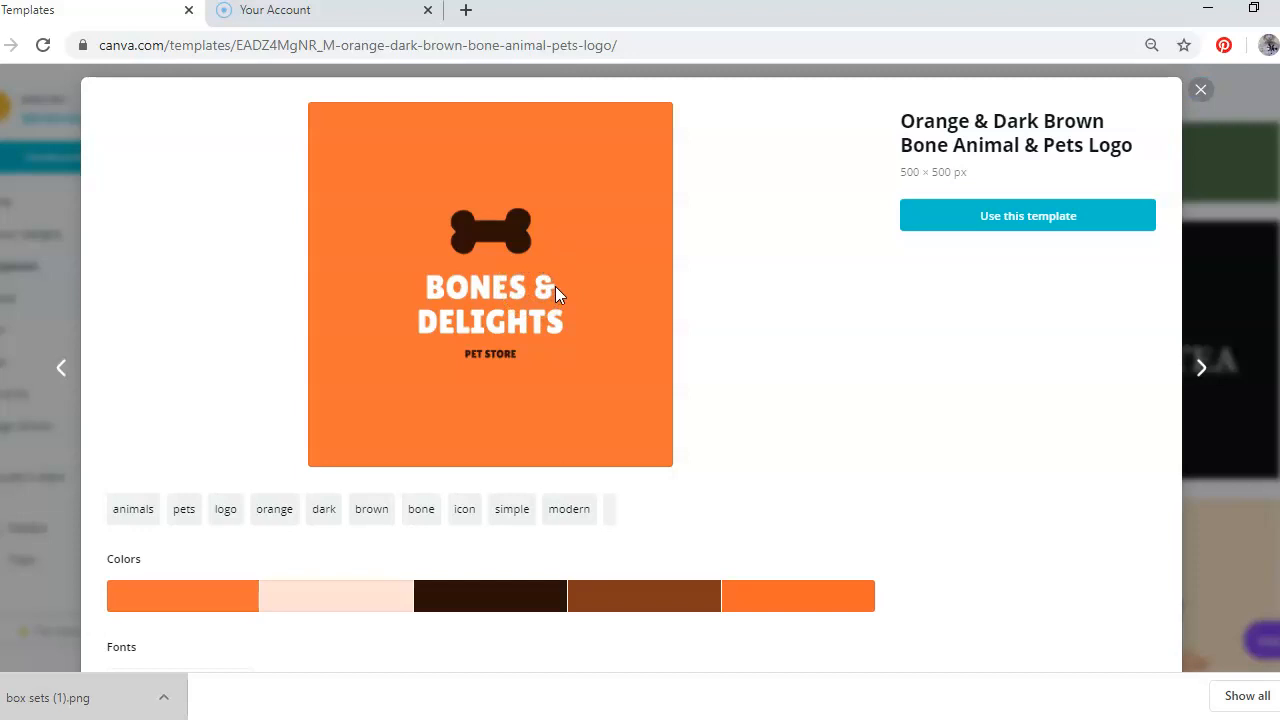
left_click(1047, 224)
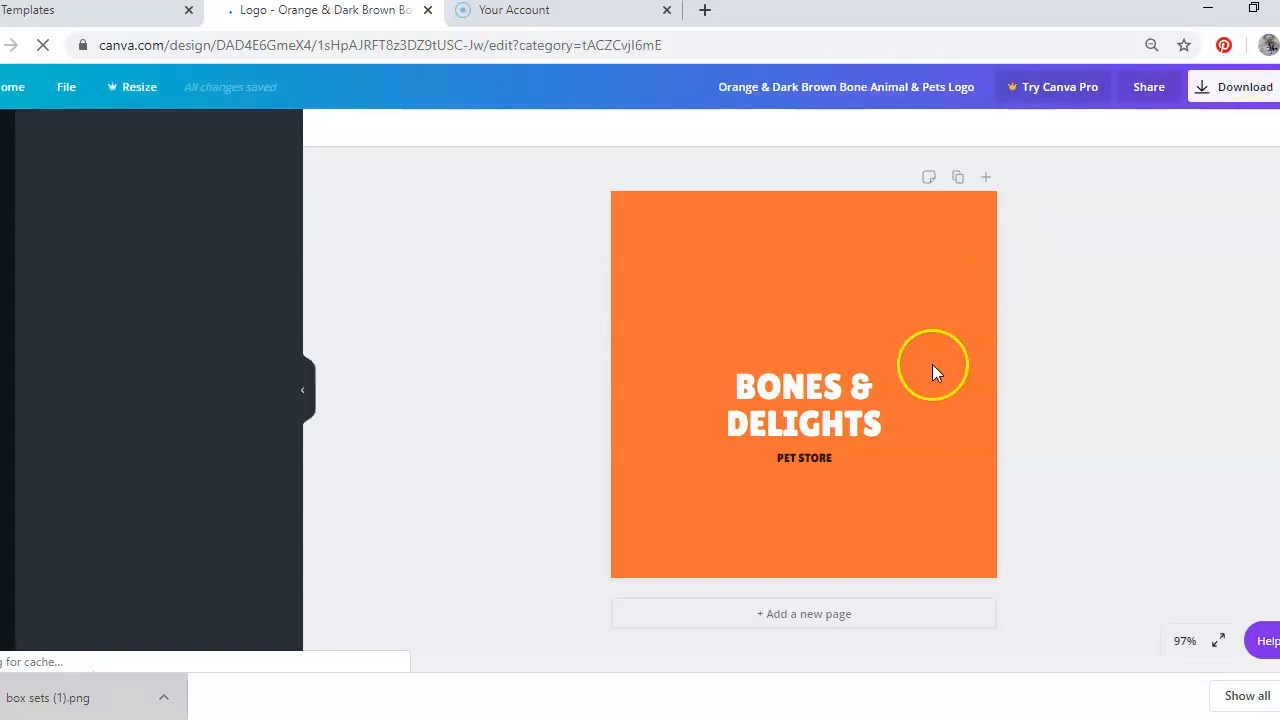
Rename the logo title to PRETTY BONES & CRAZINESS
left_click(933, 368)
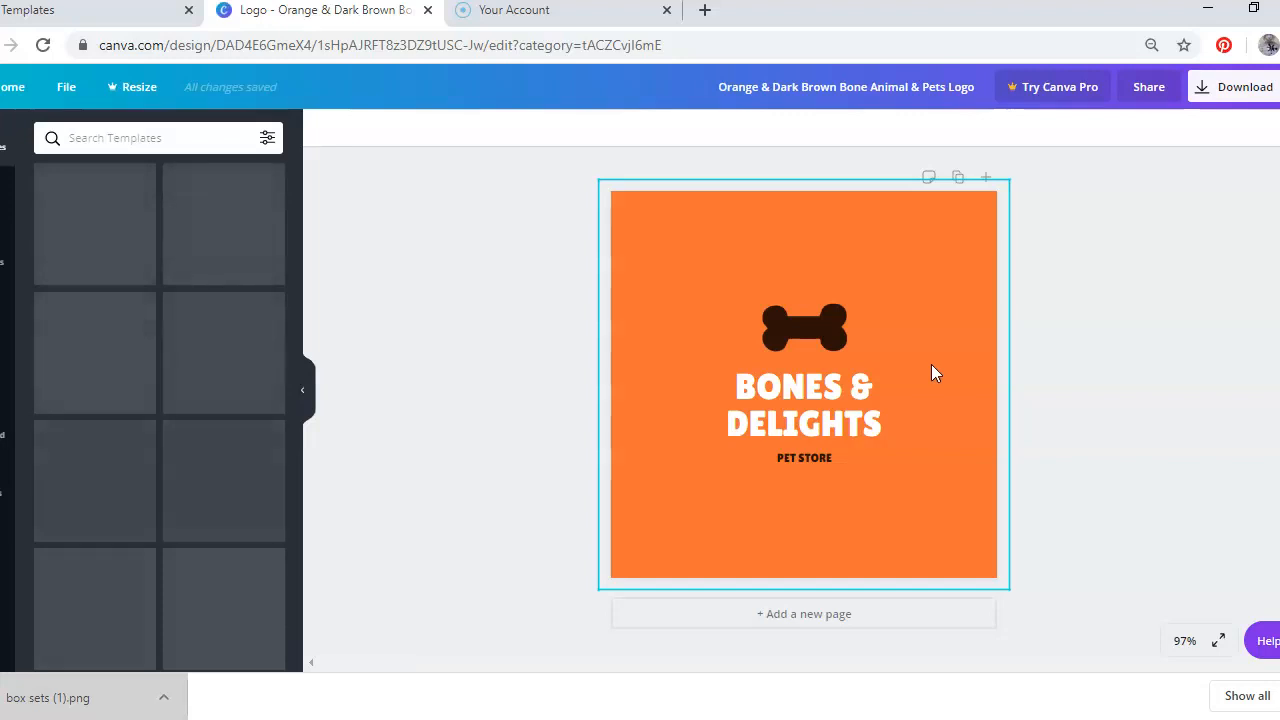
left_click(817, 418)
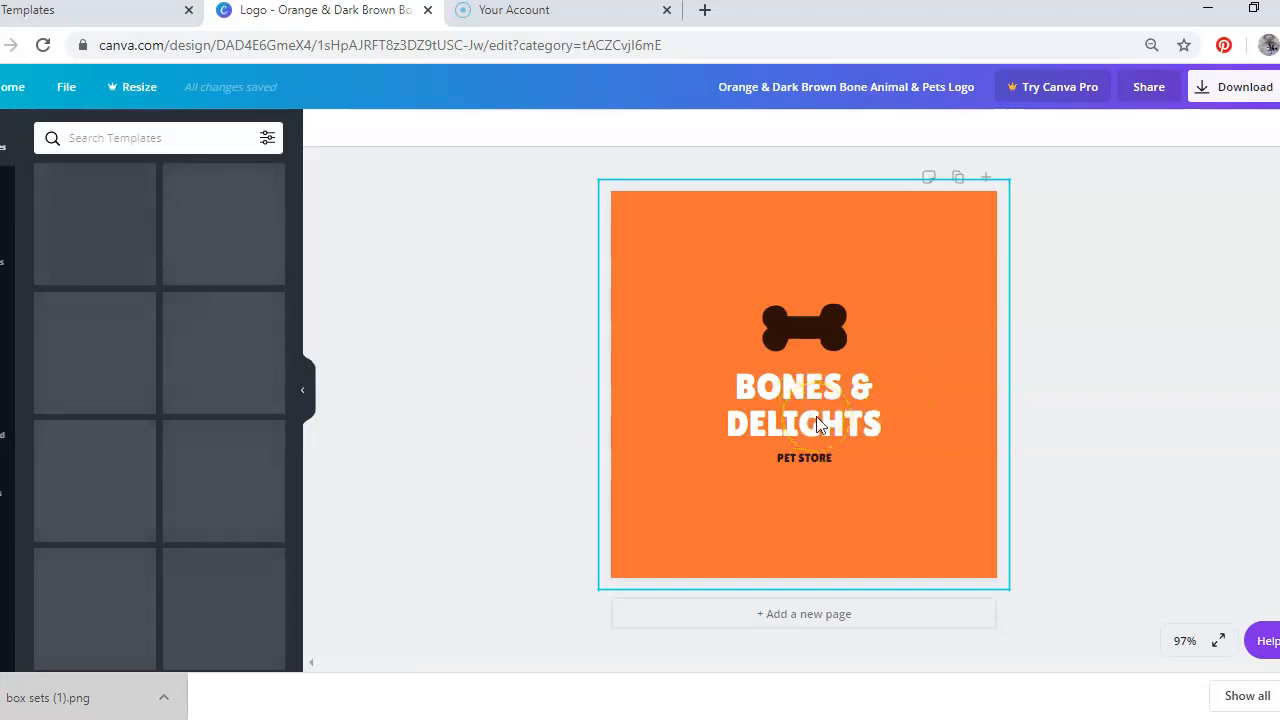
left_click(211, 535)
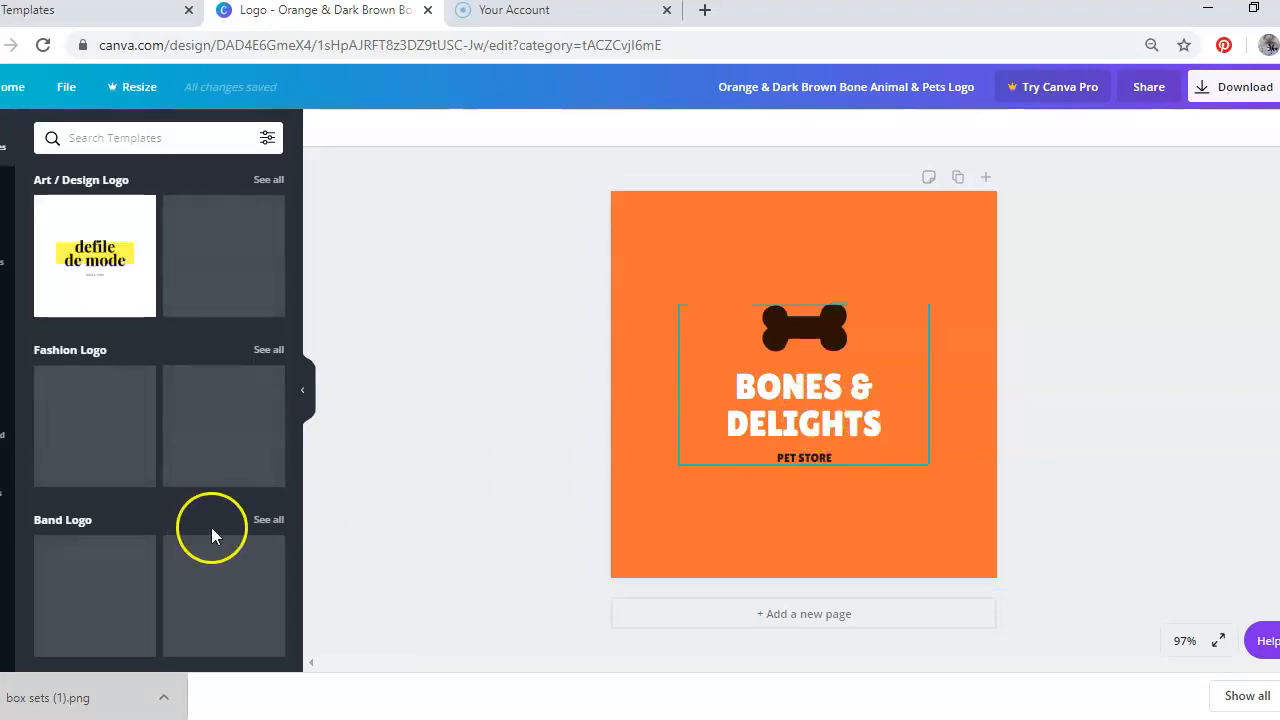
left_click(848, 390)
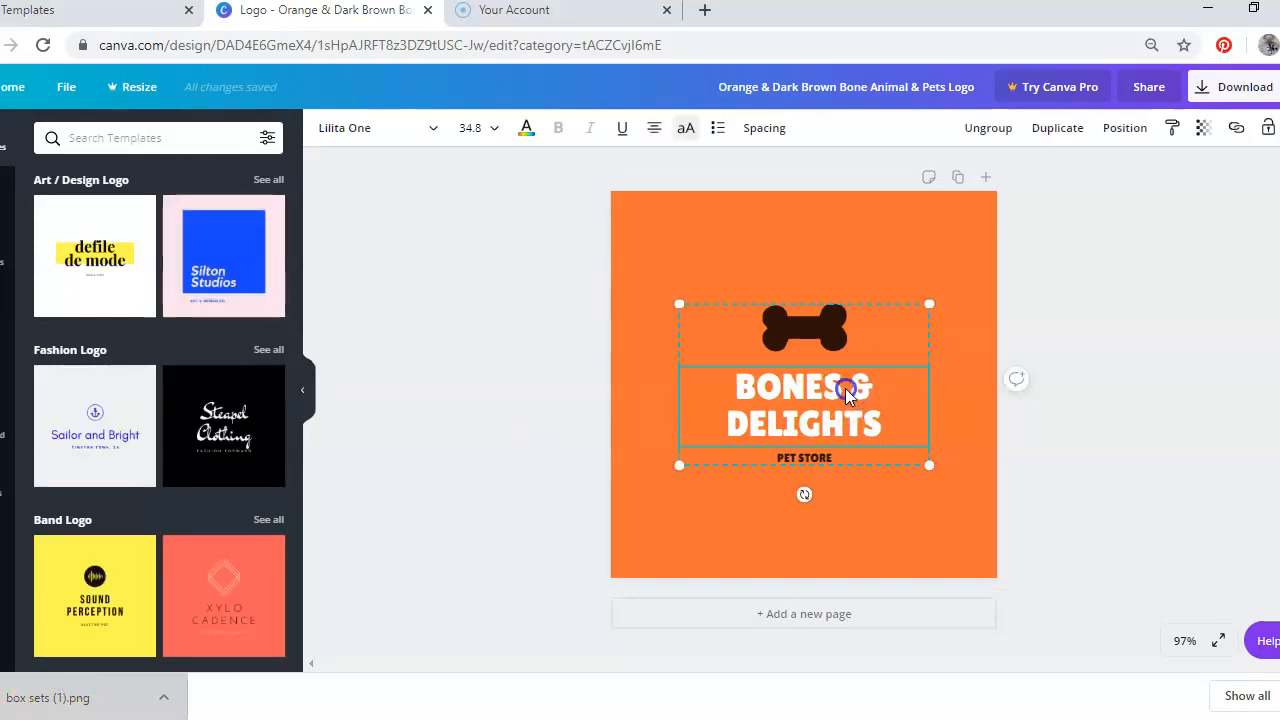
left_click_drag(843, 388, 738, 378)
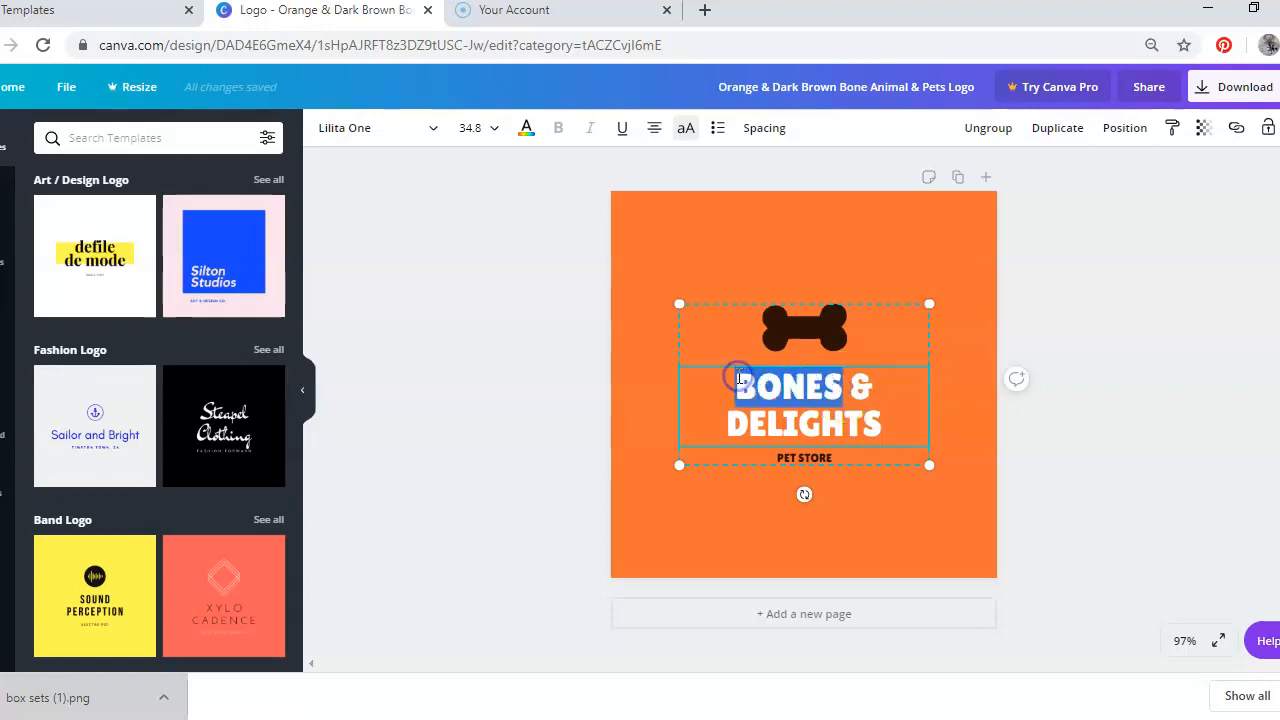
type("PRETTY BONES")
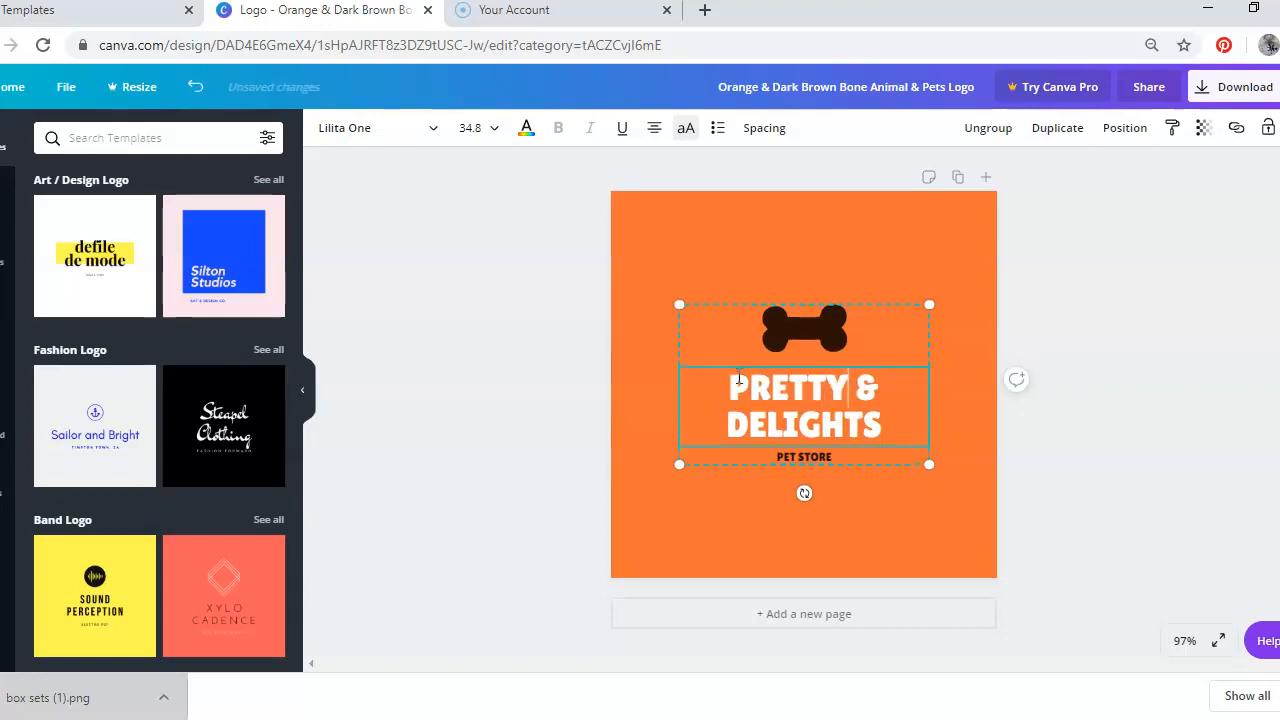
left_click_drag(917, 408, 748, 437)
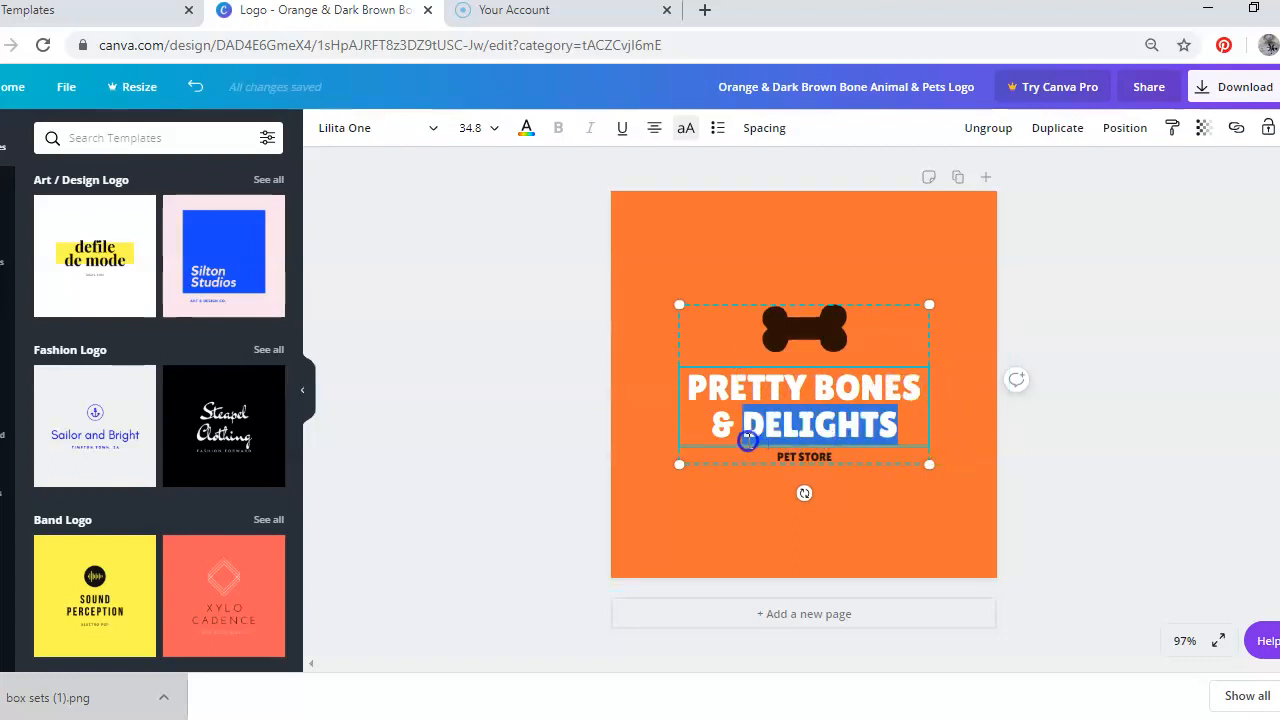
type("CRAZINESS")
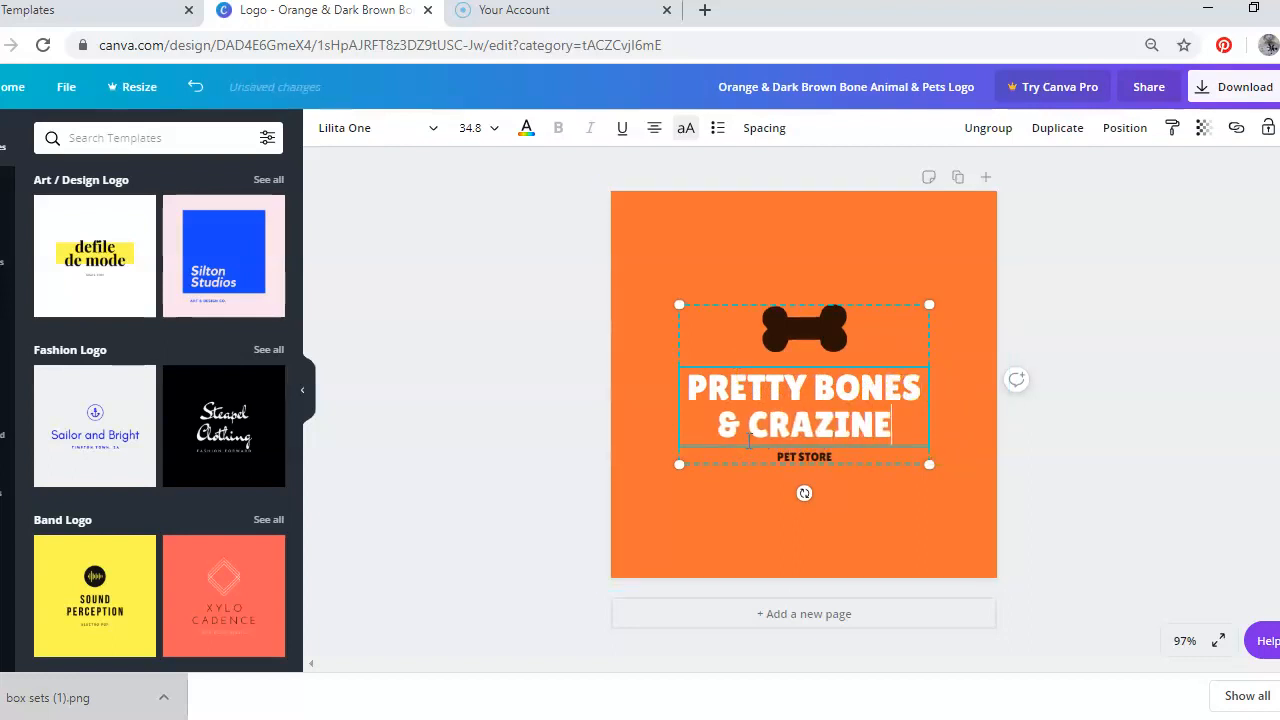
left_click(870, 492)
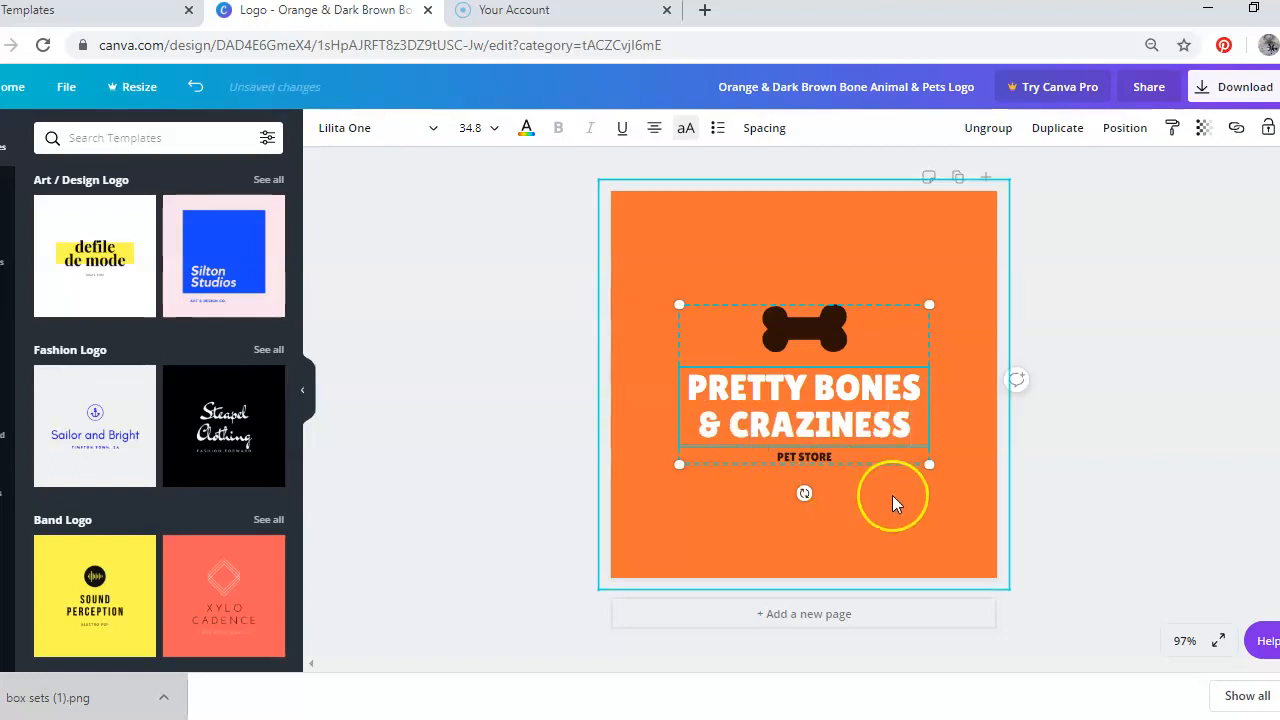
Replace the PET STORE tagline with A SHOP OF MADNESS - BOOKS - SWAG AND MORE
left_click(834, 457)
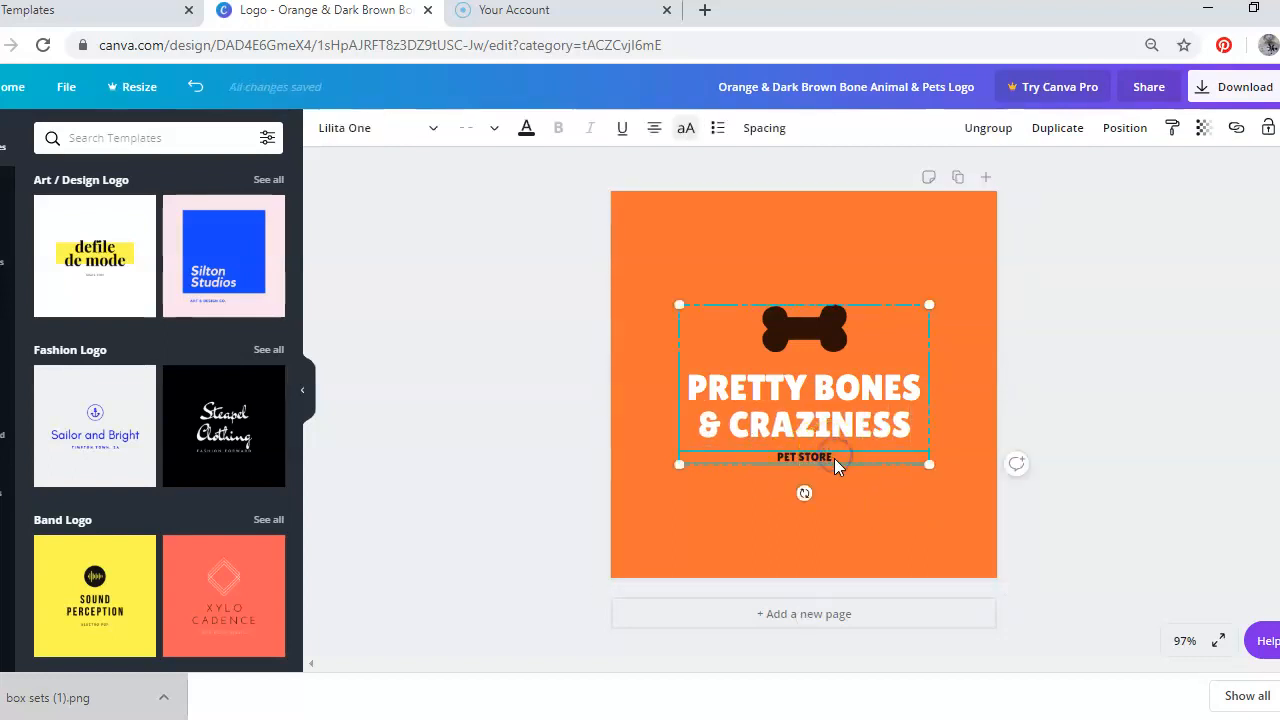
double_click(834, 458)
left_click_drag(834, 458, 757, 455)
type("A")
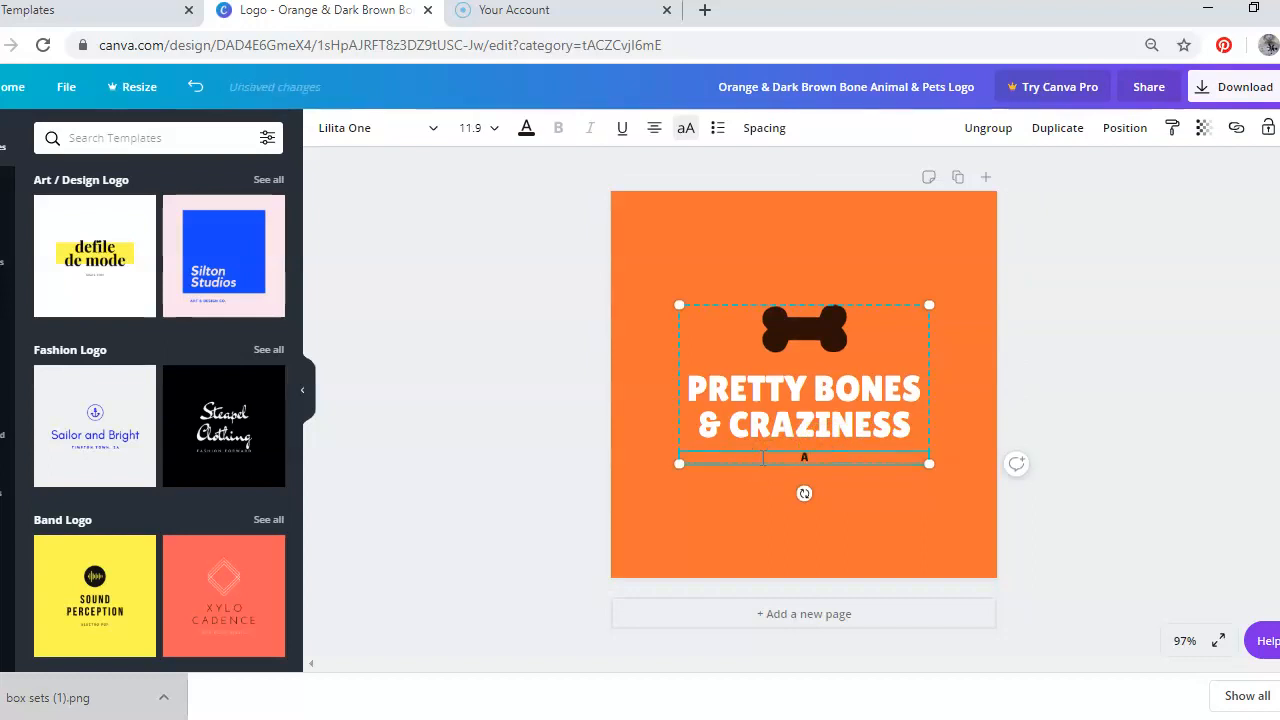
type(" SHOP OF MADNESS")
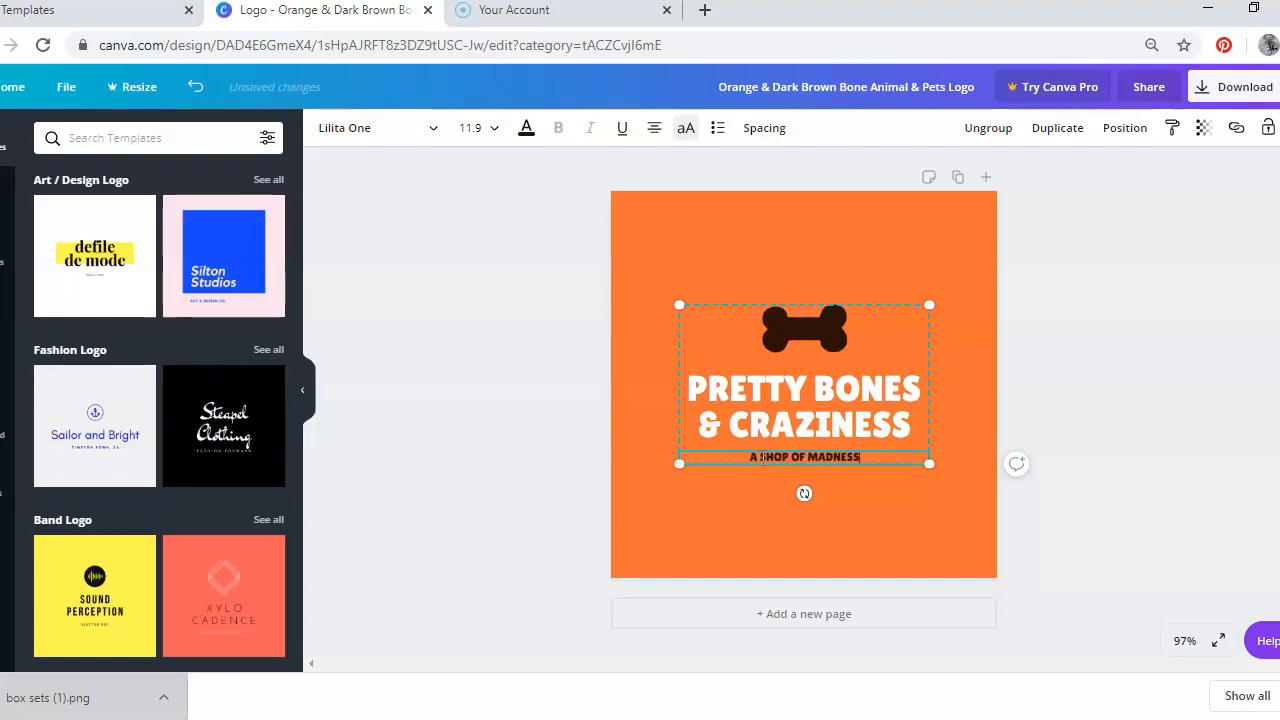
type(" - BOOKS")
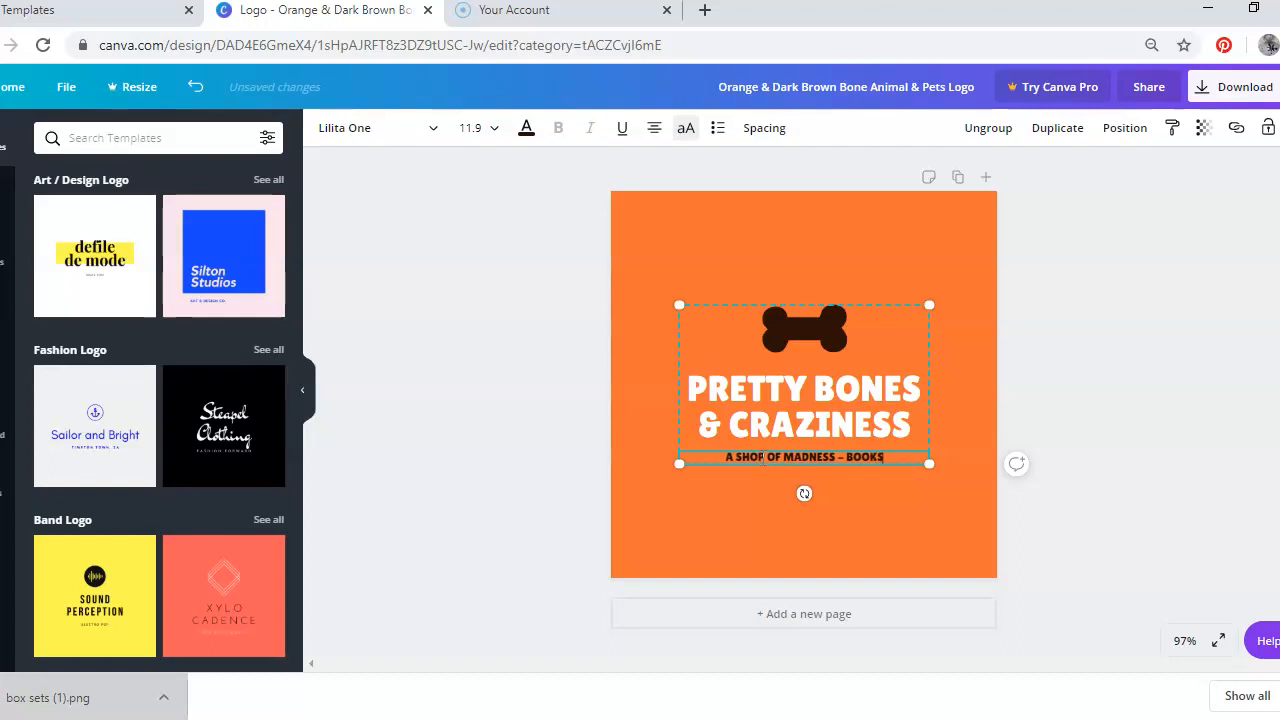
type(" - SWAG AND MORE")
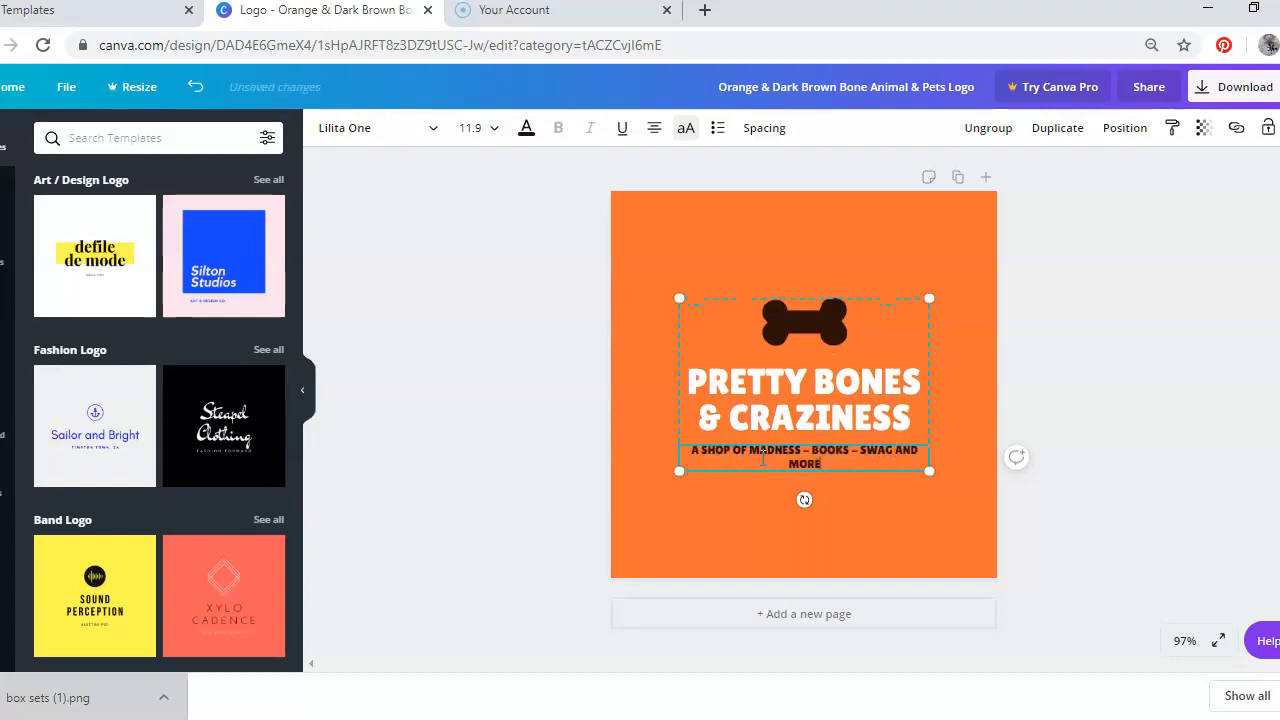
Enlarge the grouped logo elements and recentre them on the canvas
left_click_drag(678, 473, 619, 520)
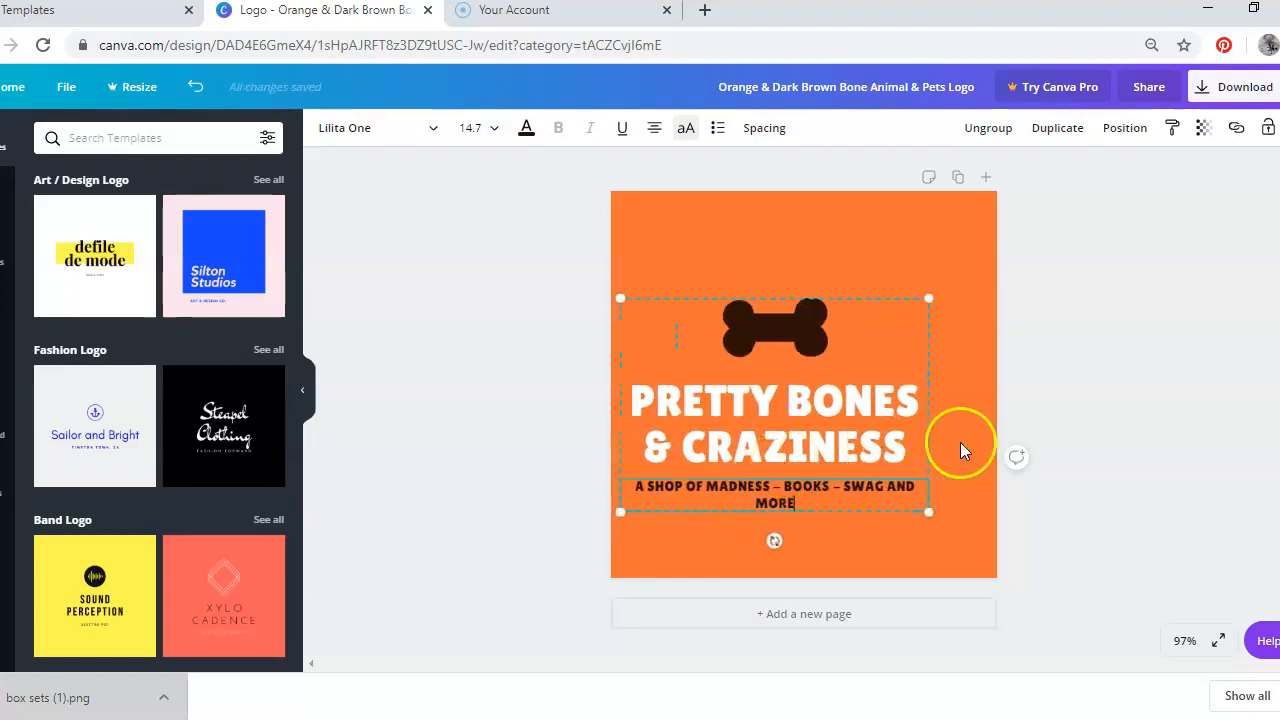
left_click(1049, 439)
left_click_drag(875, 397, 911, 354)
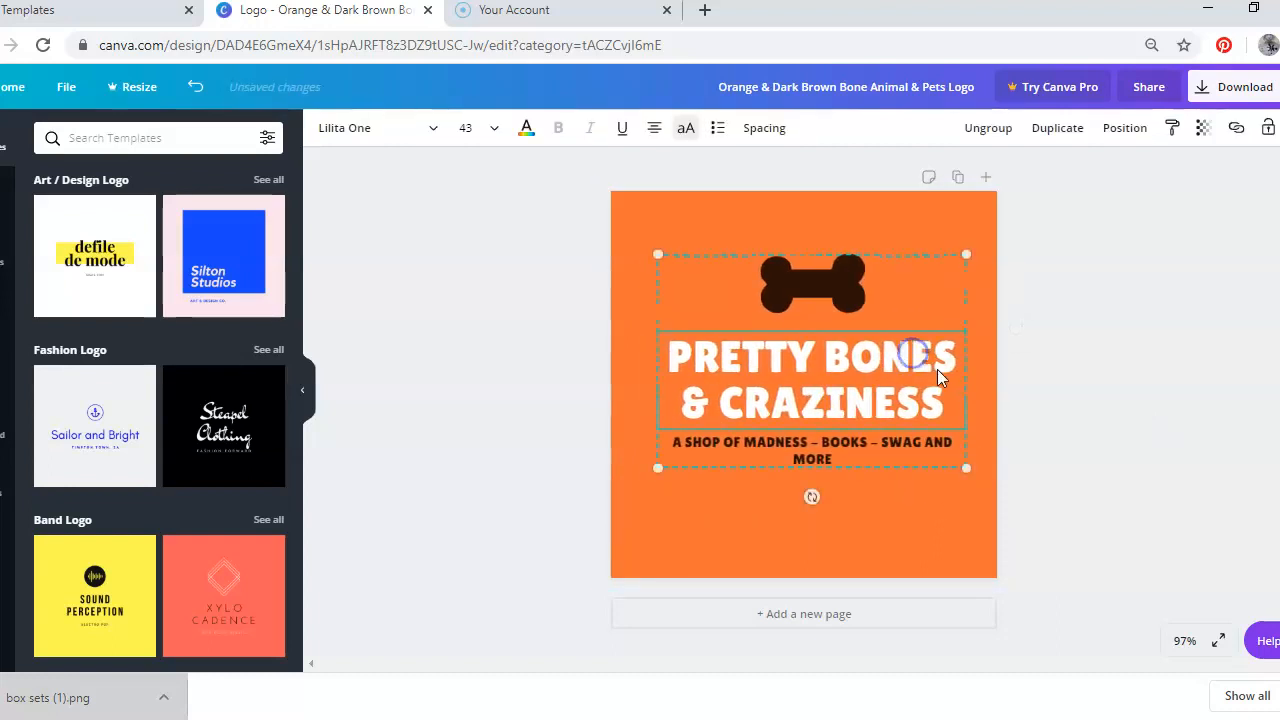
left_click_drag(966, 467, 1012, 524)
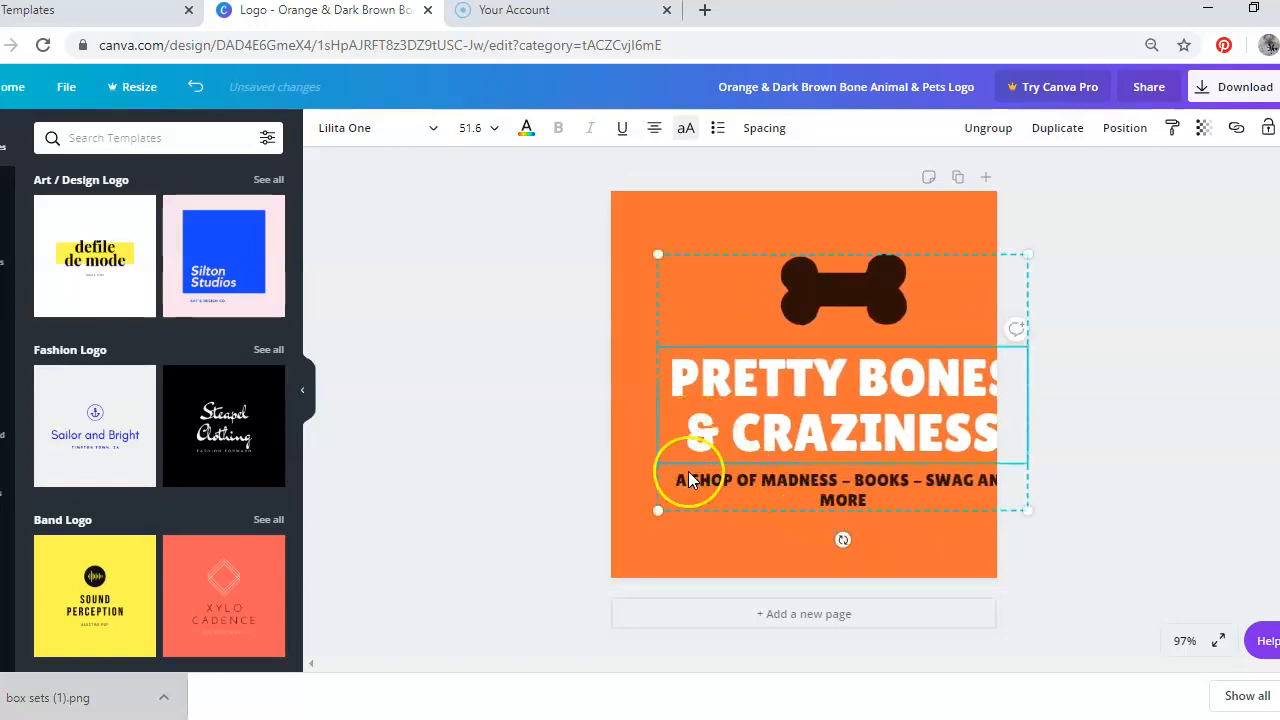
left_click(556, 382)
left_click(870, 290)
left_click_drag(870, 290, 846, 276)
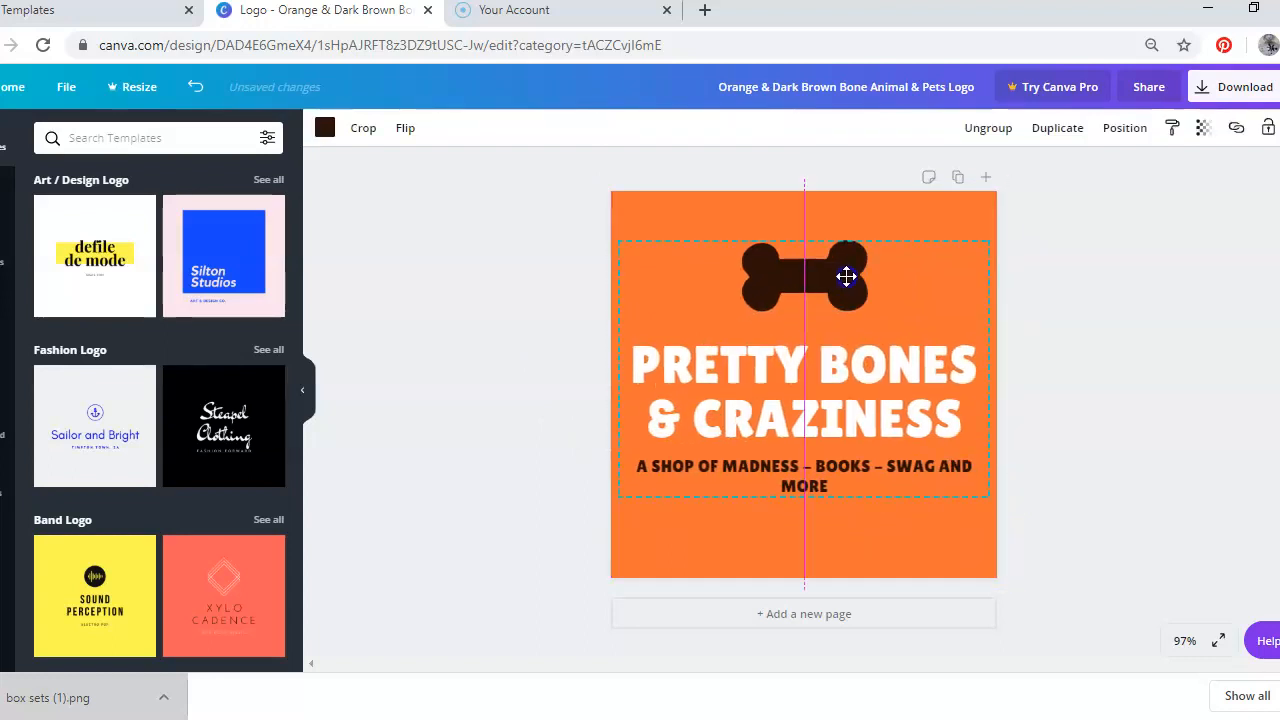
Set the tagline's font size to 14 so it fits on one line
left_click(857, 486)
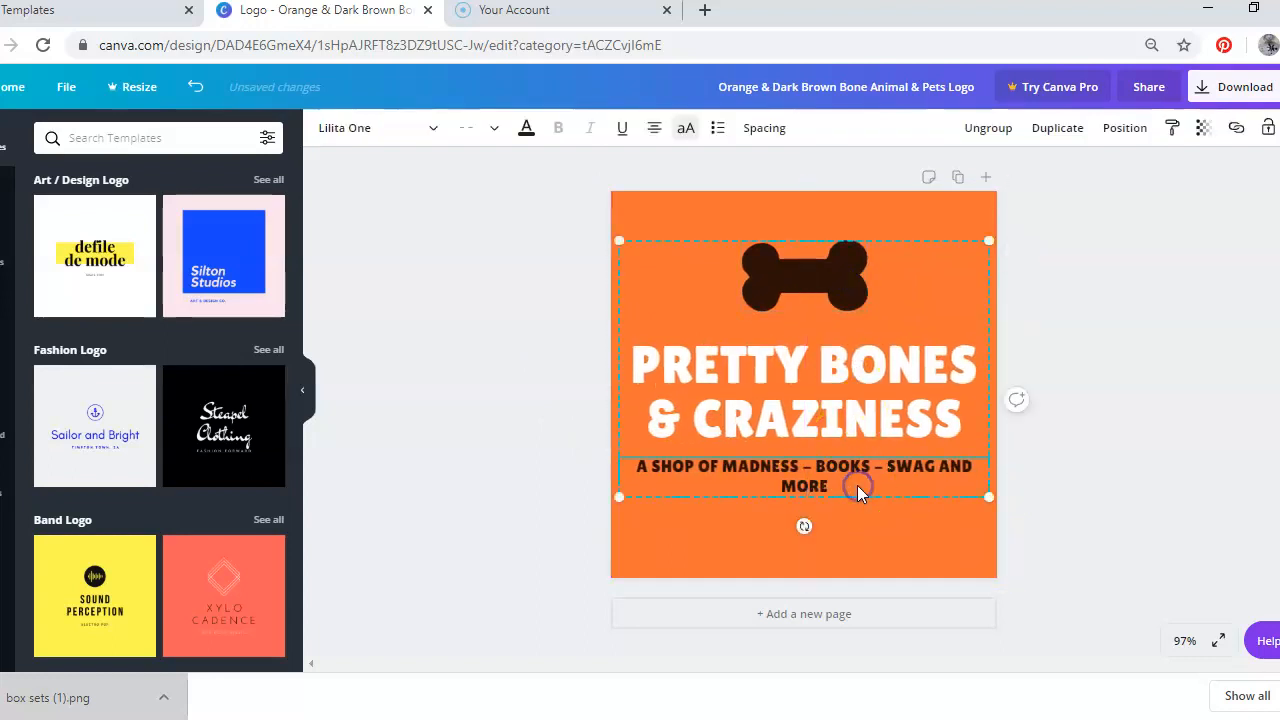
left_click_drag(857, 486, 628, 459)
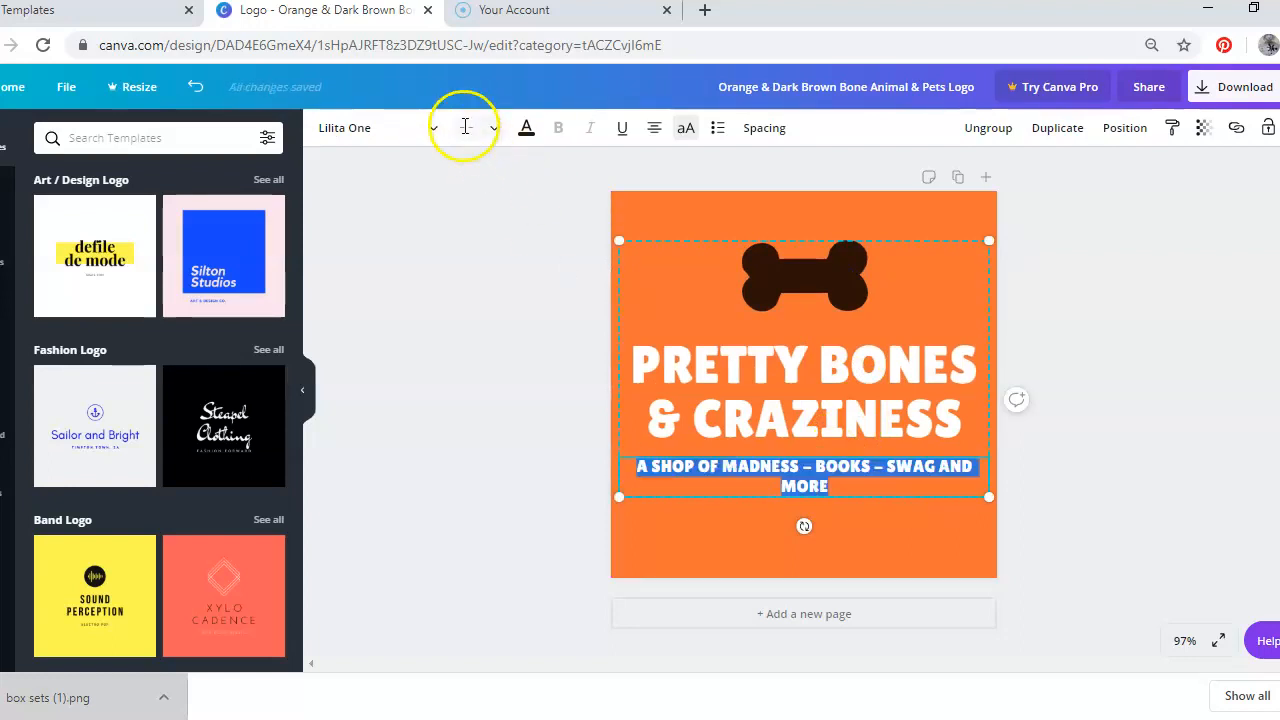
left_click(495, 130)
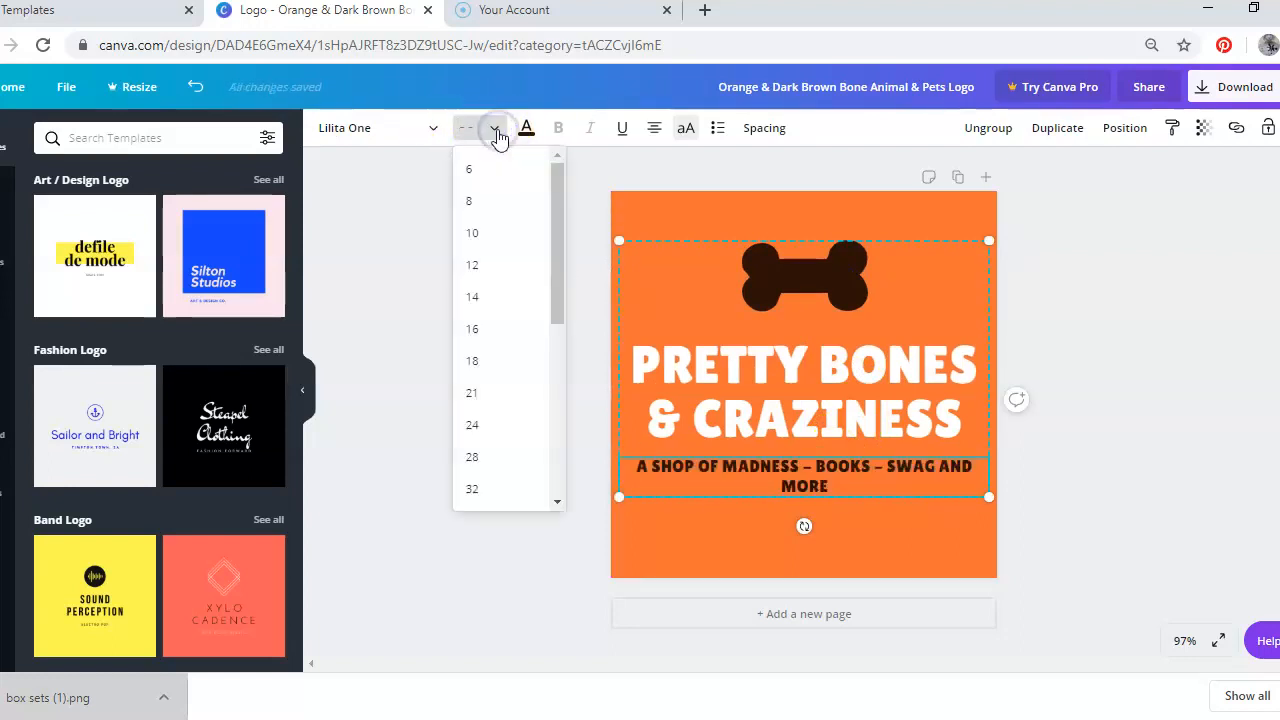
left_click(489, 342)
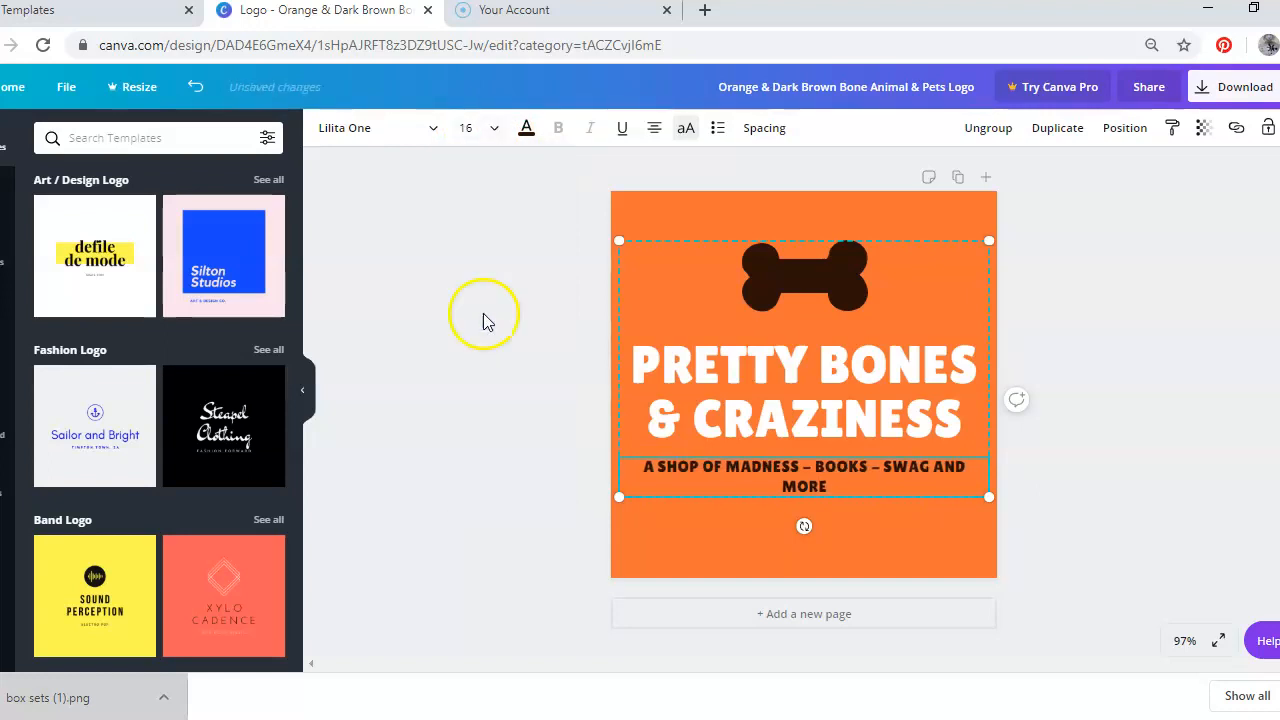
left_click(490, 130)
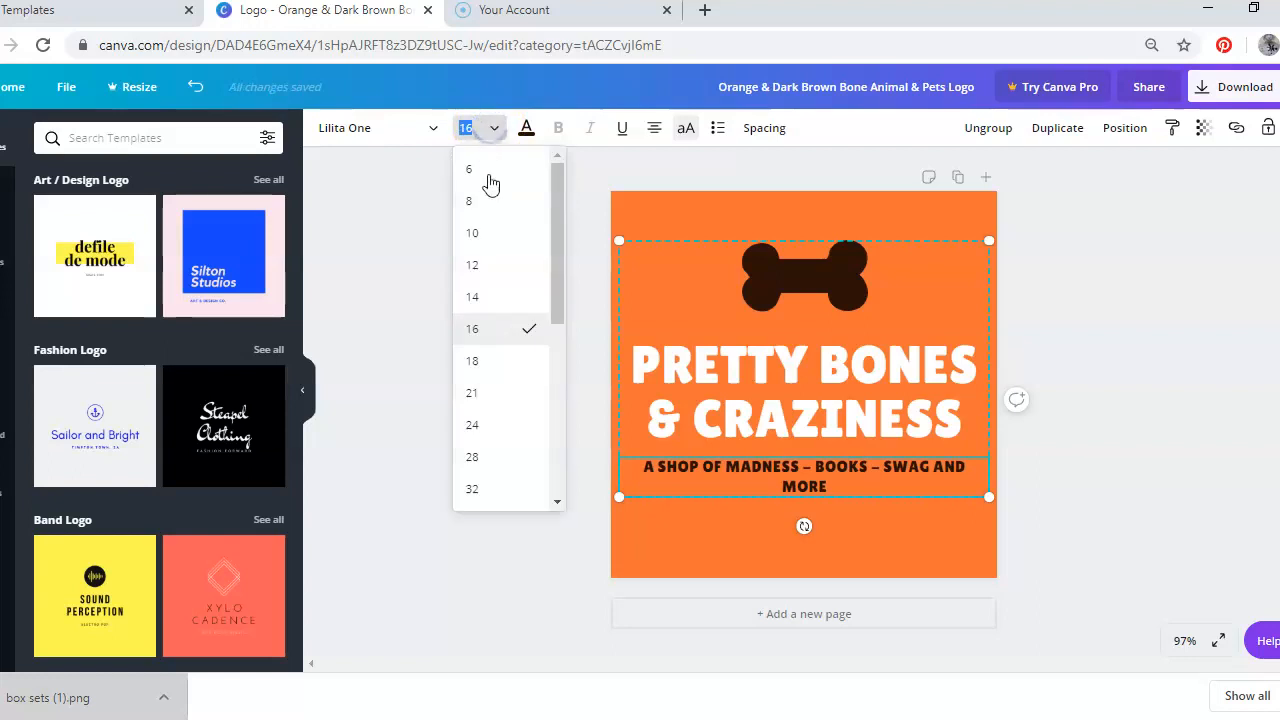
left_click(484, 297)
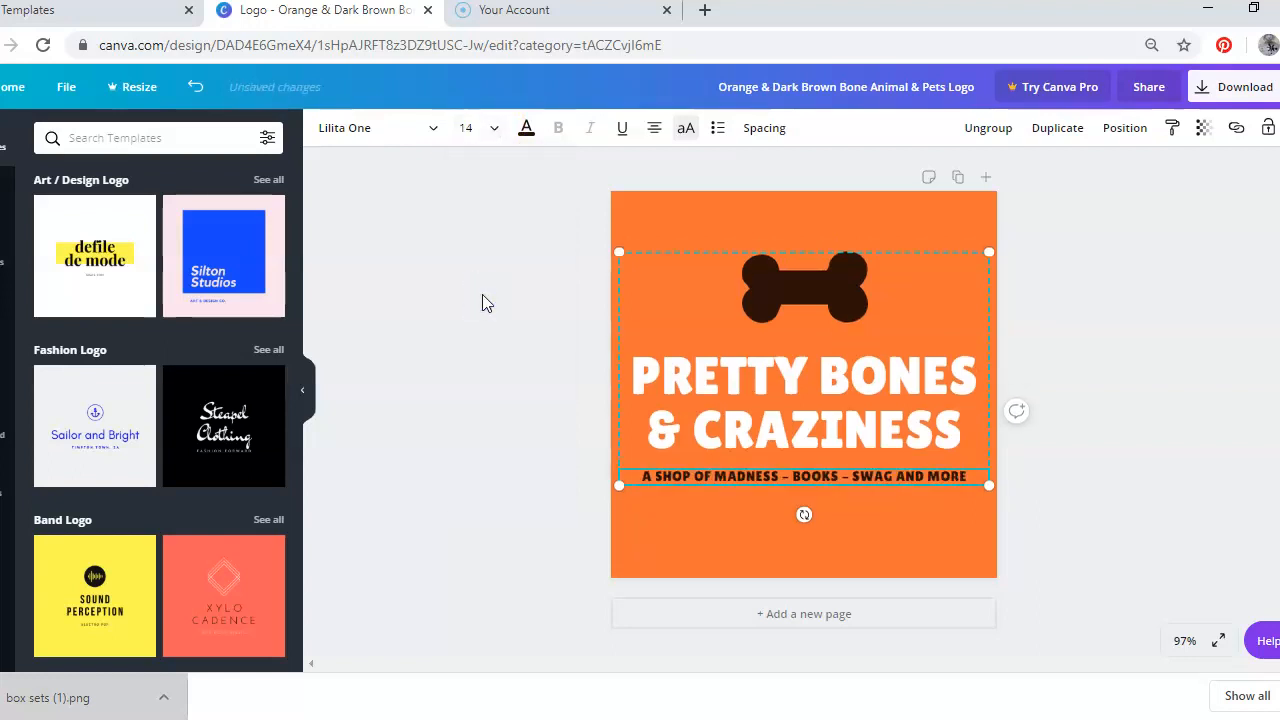
left_click(463, 383)
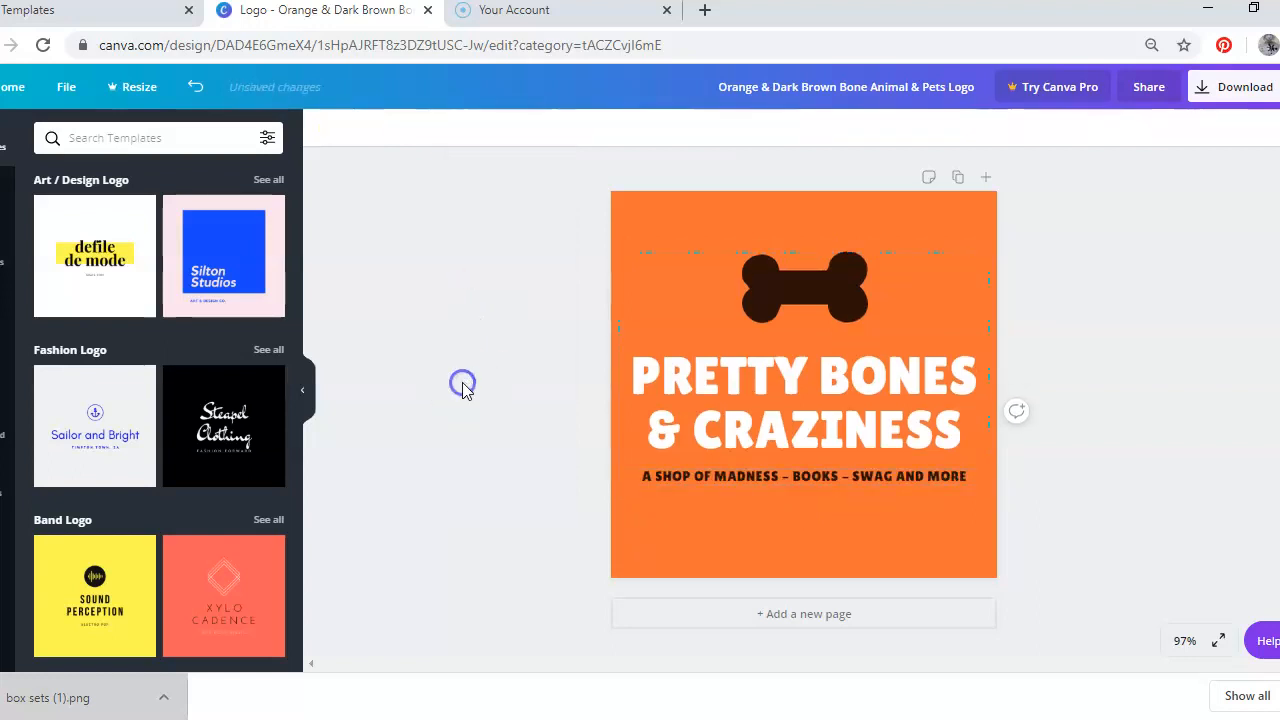
Colour the word PRETTY in the title with the purple brand colour
left_click(775, 395)
left_click(797, 383)
left_click_drag(797, 383, 626, 360)
left_click(524, 132)
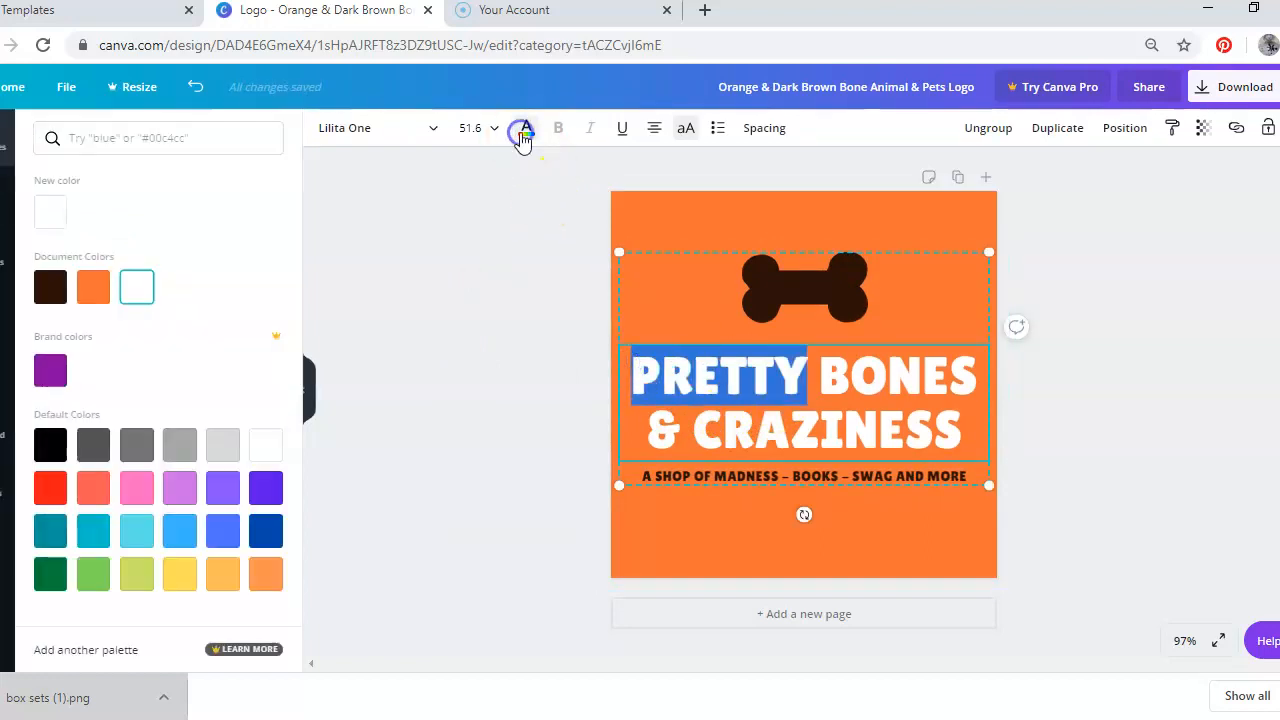
left_click(55, 374)
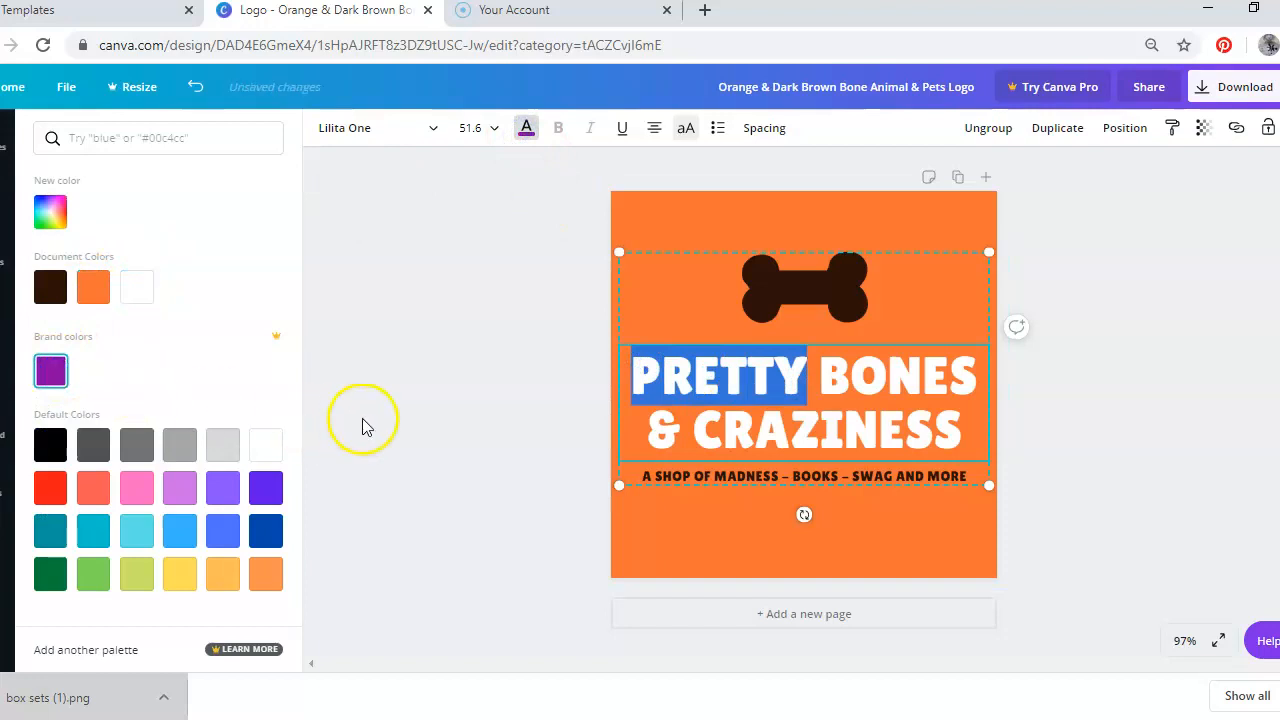
left_click(706, 213)
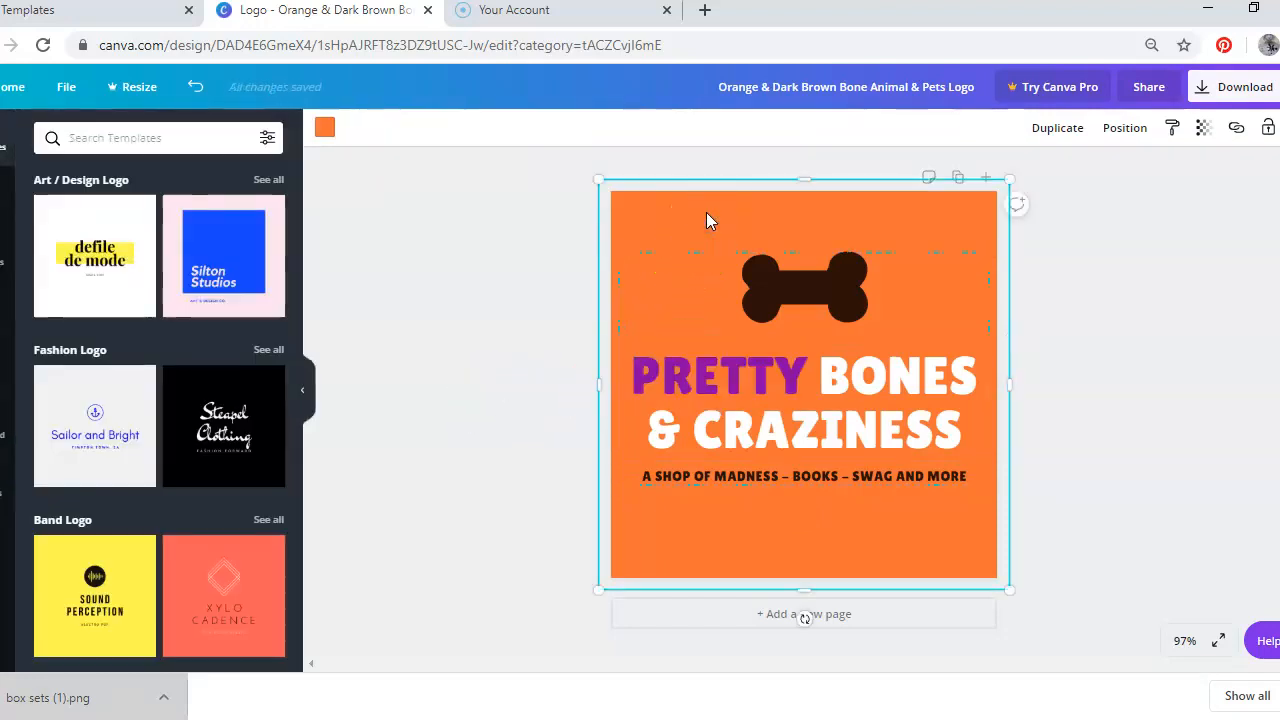
Change the background colour to light green
left_click(324, 125)
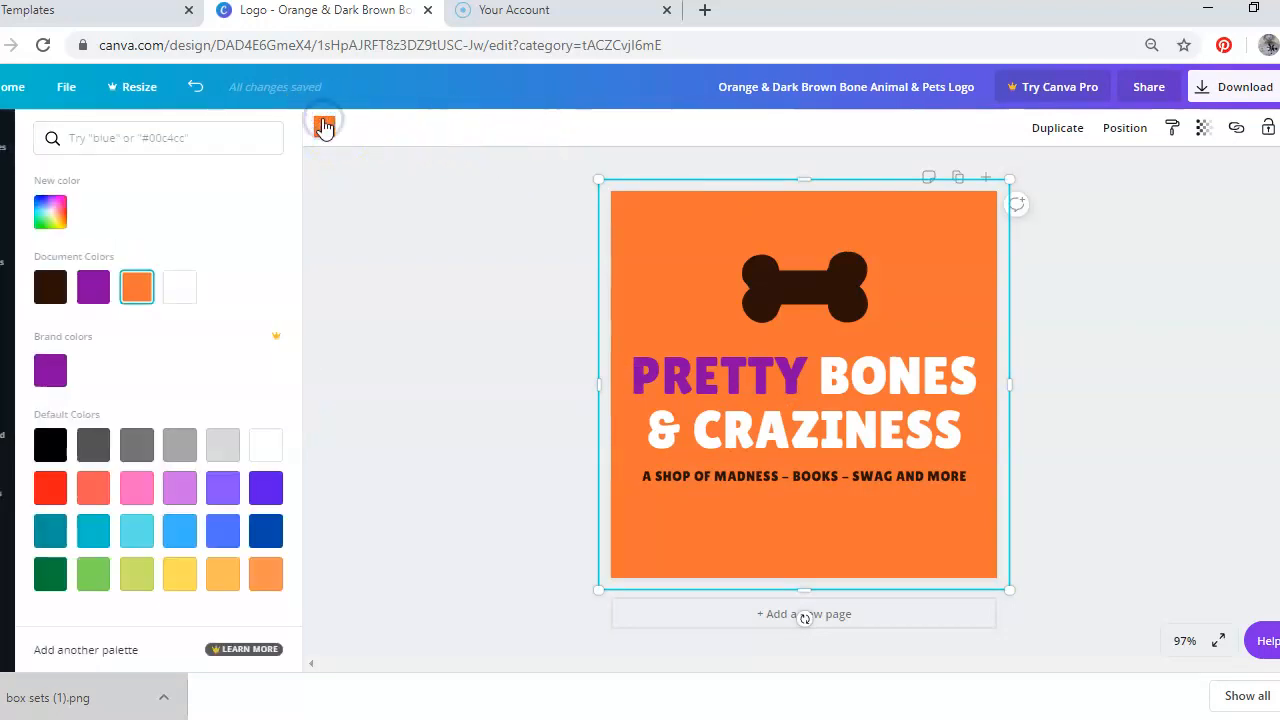
left_click(93, 574)
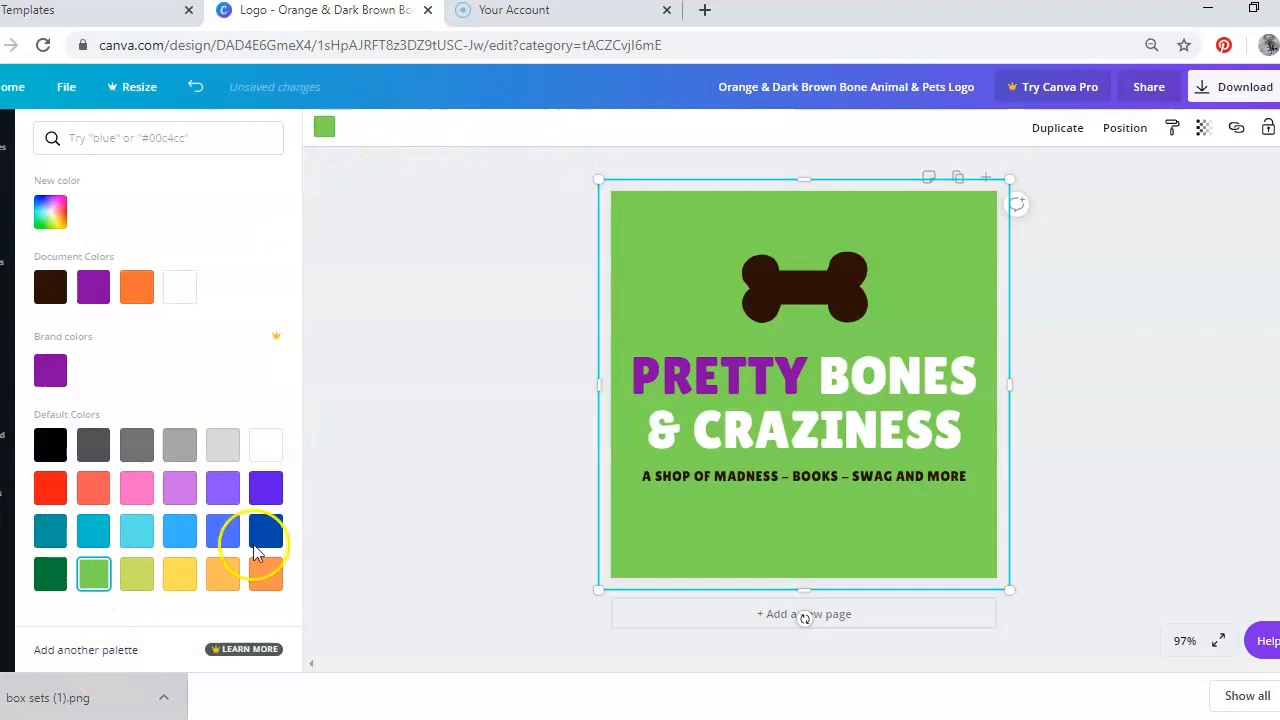
left_click(54, 580)
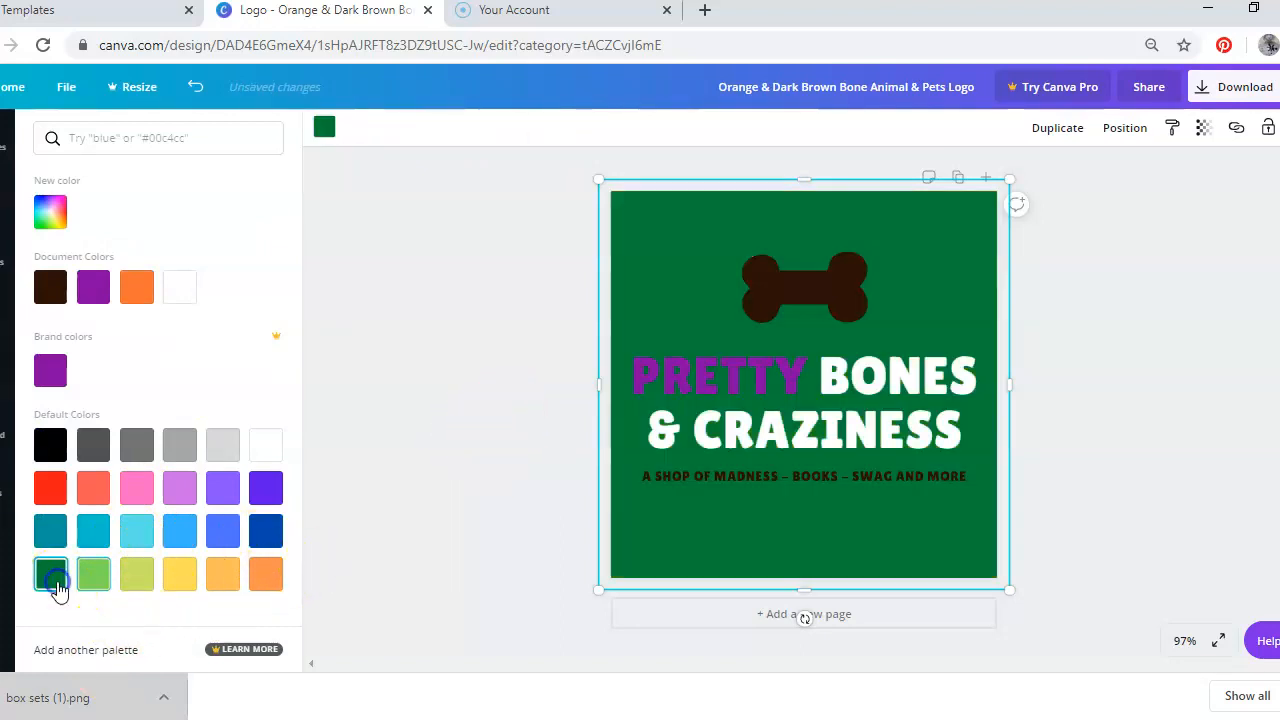
left_click(139, 582)
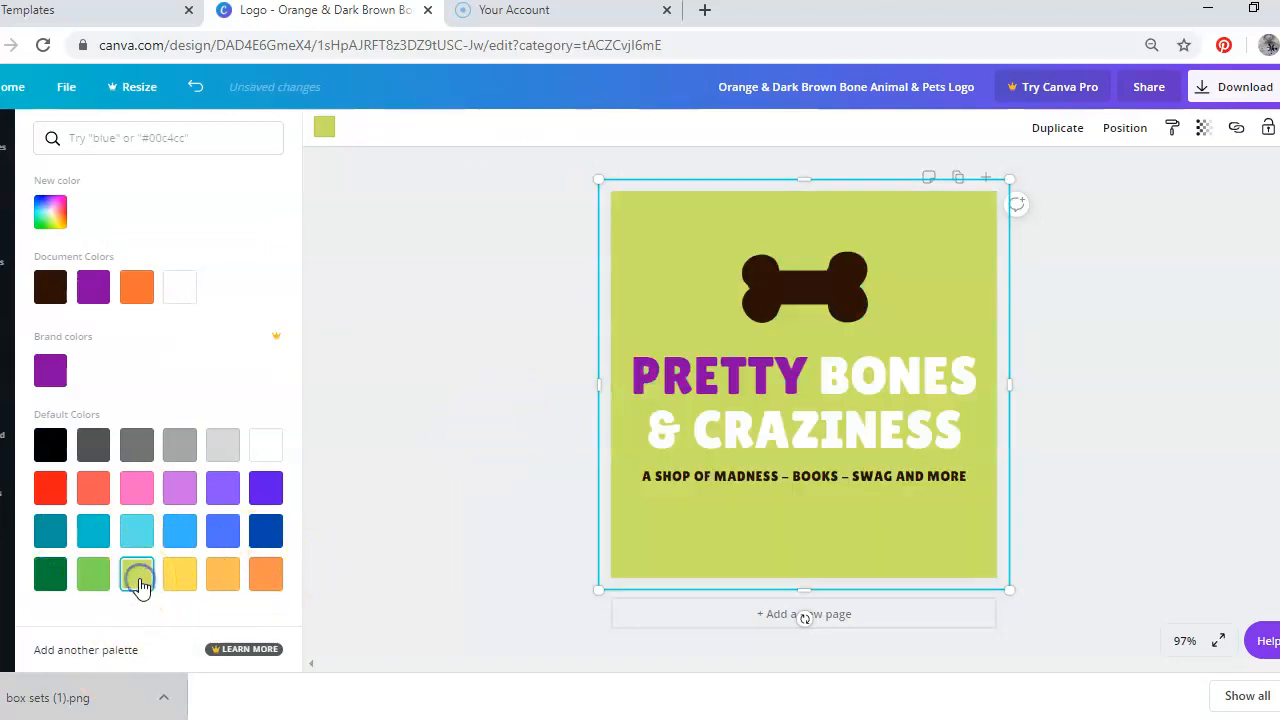
left_click(90, 578)
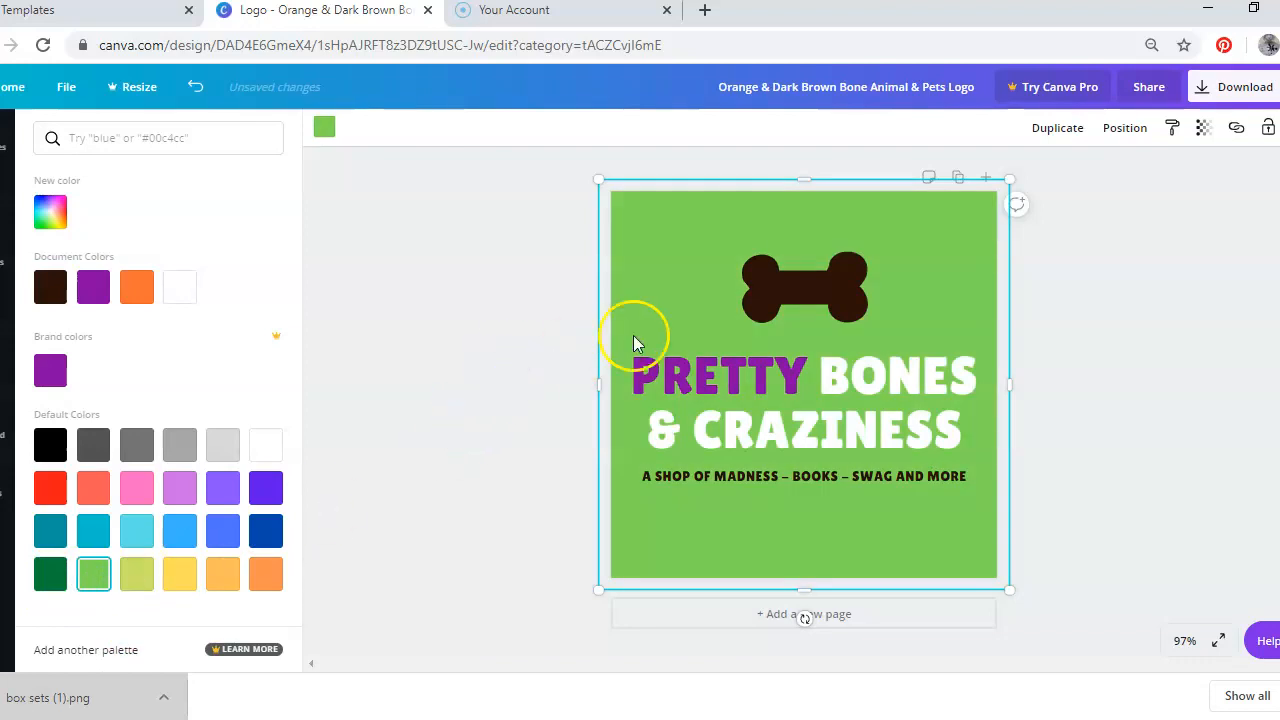
Change the bone icon's colour to yellow
left_click(816, 299)
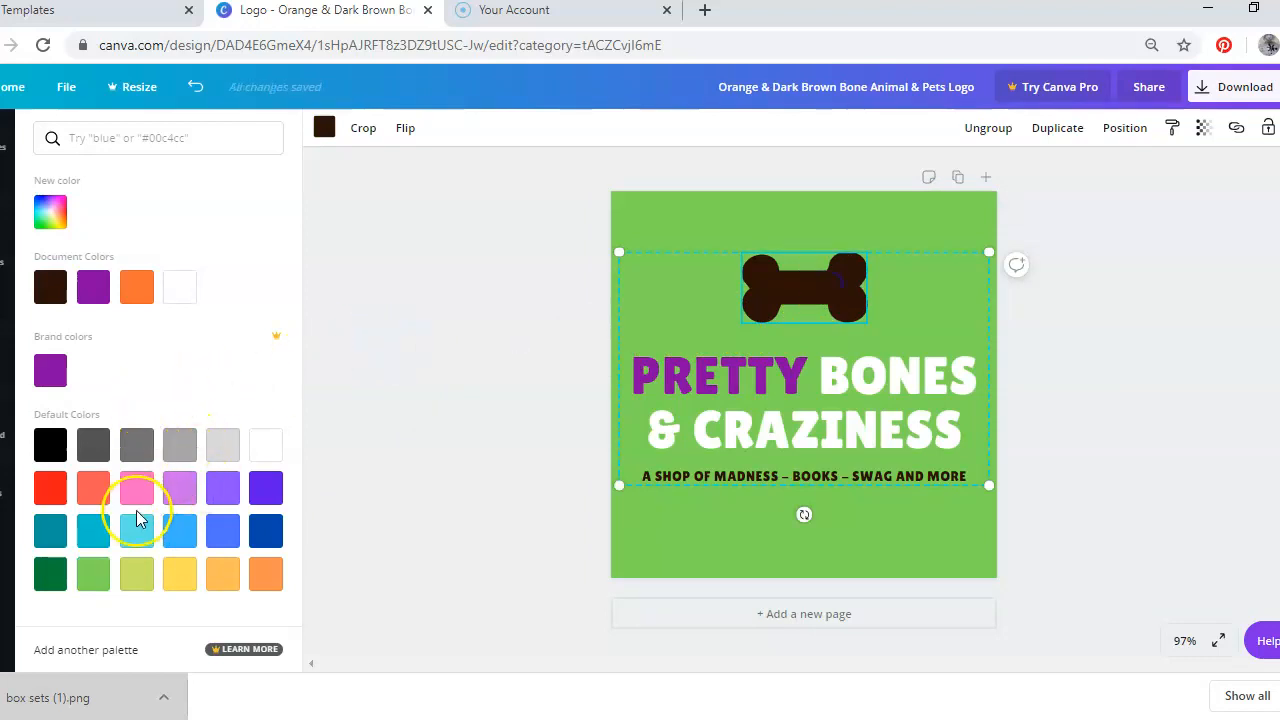
left_click(175, 575)
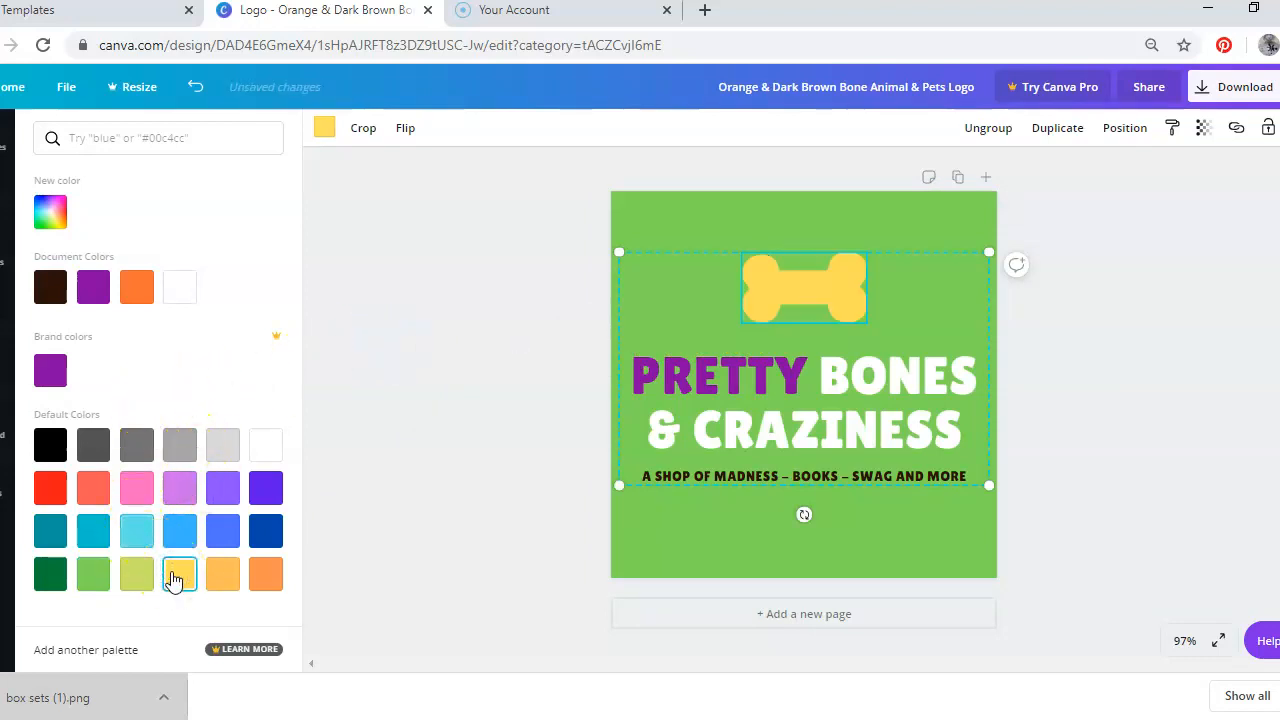
Change the bone icon's colour to lavender
left_click(180, 488)
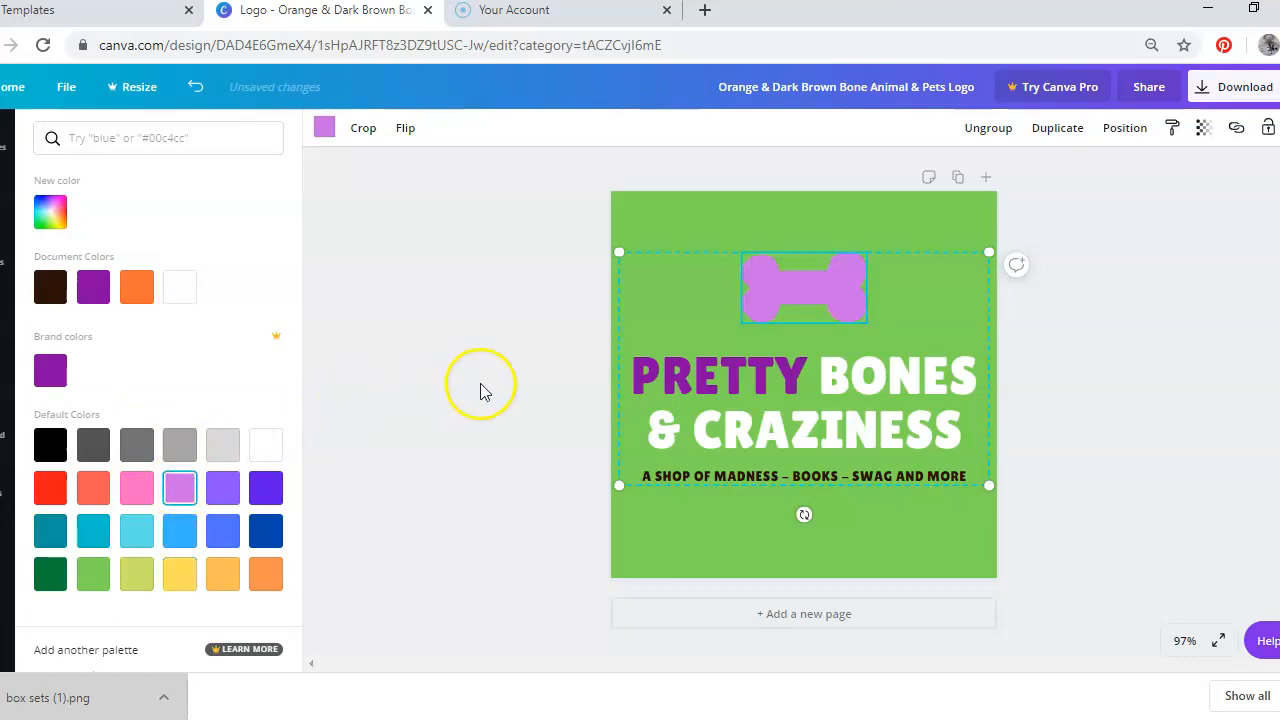
left_click(552, 345)
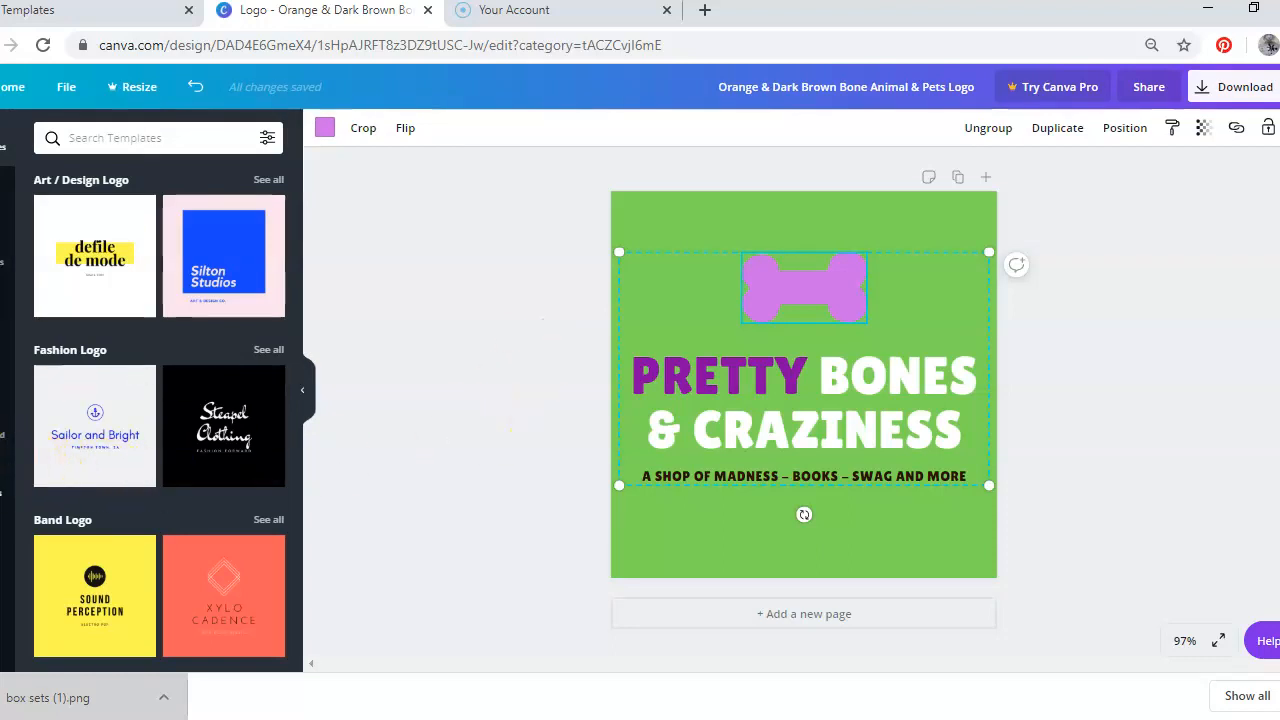
Add the uploaded CRAZY INK image and place it over the bone icon
left_click(3, 482)
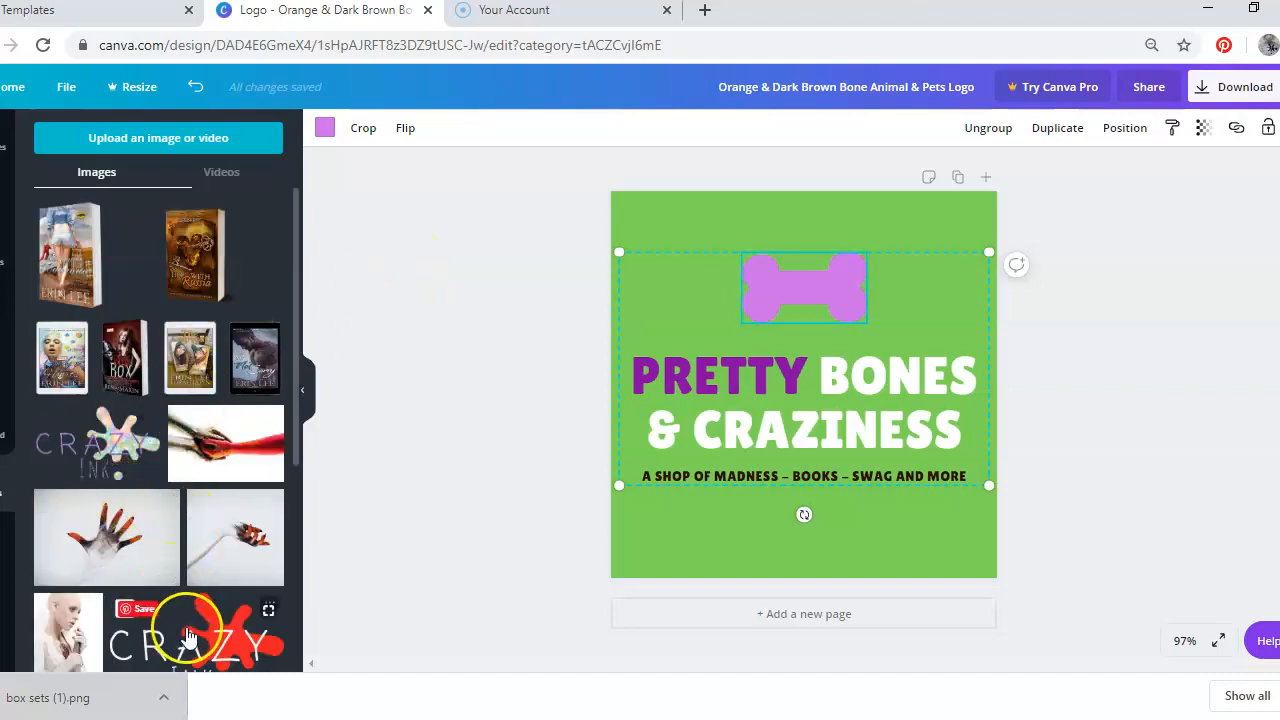
left_click(189, 636)
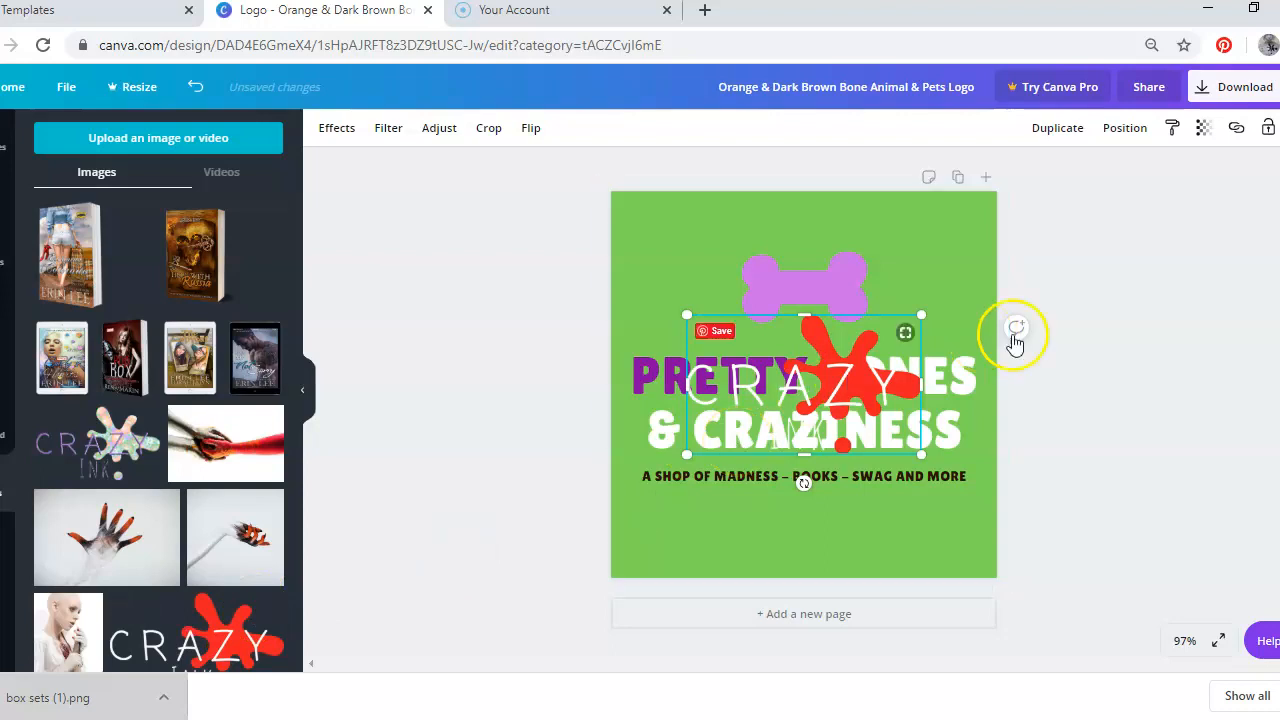
left_click_drag(831, 398, 806, 290)
left_click(487, 343)
left_click(500, 253)
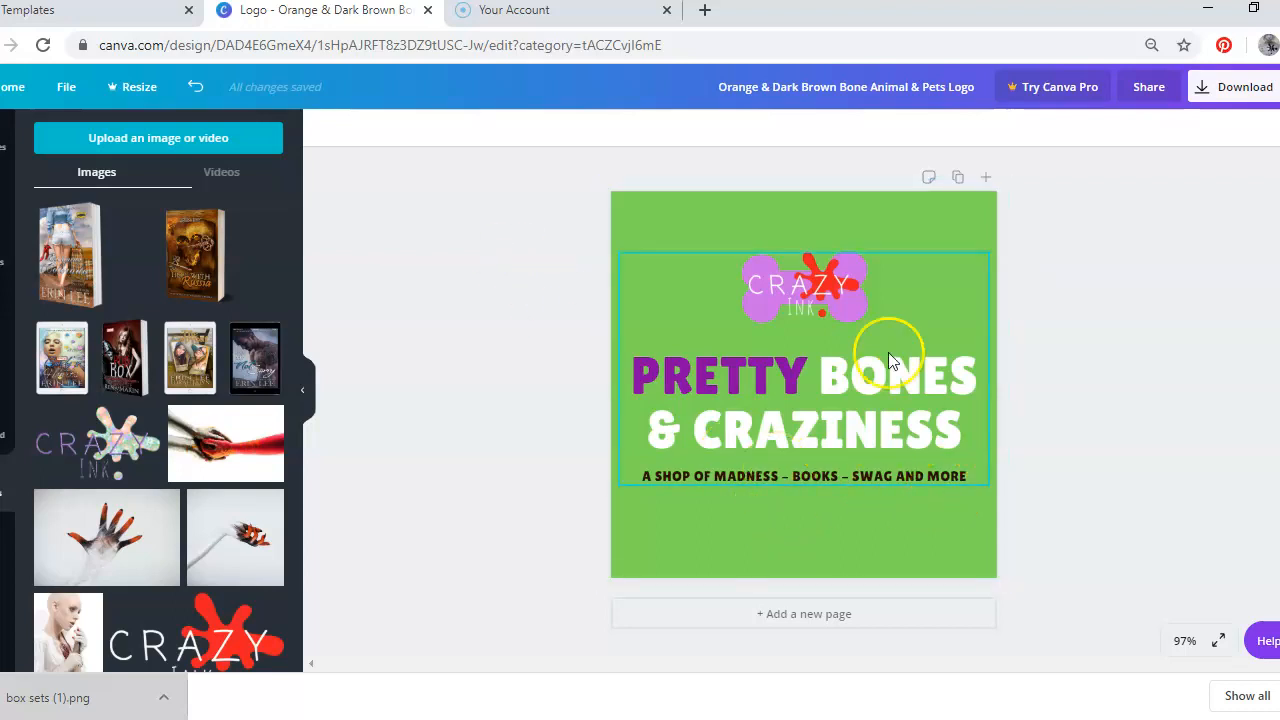
left_click(471, 366)
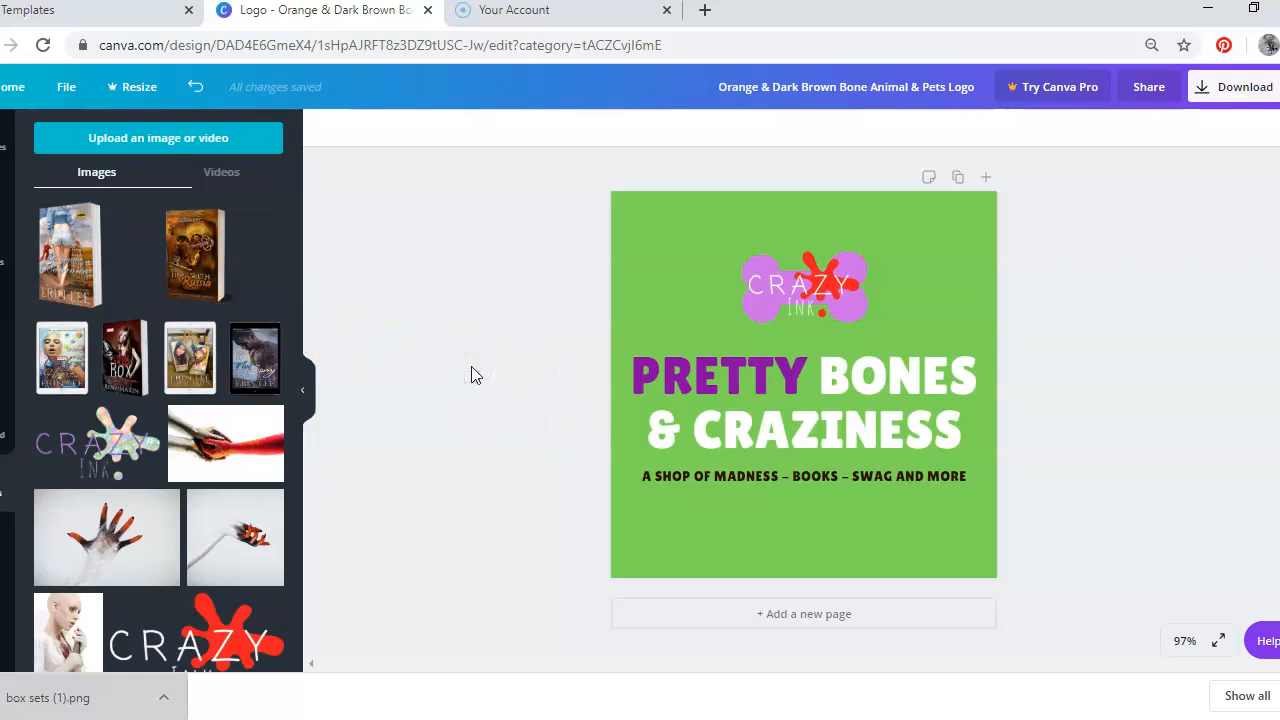
Search fonts for scary and set the title's font to Butcherman Caps
left_click(729, 435)
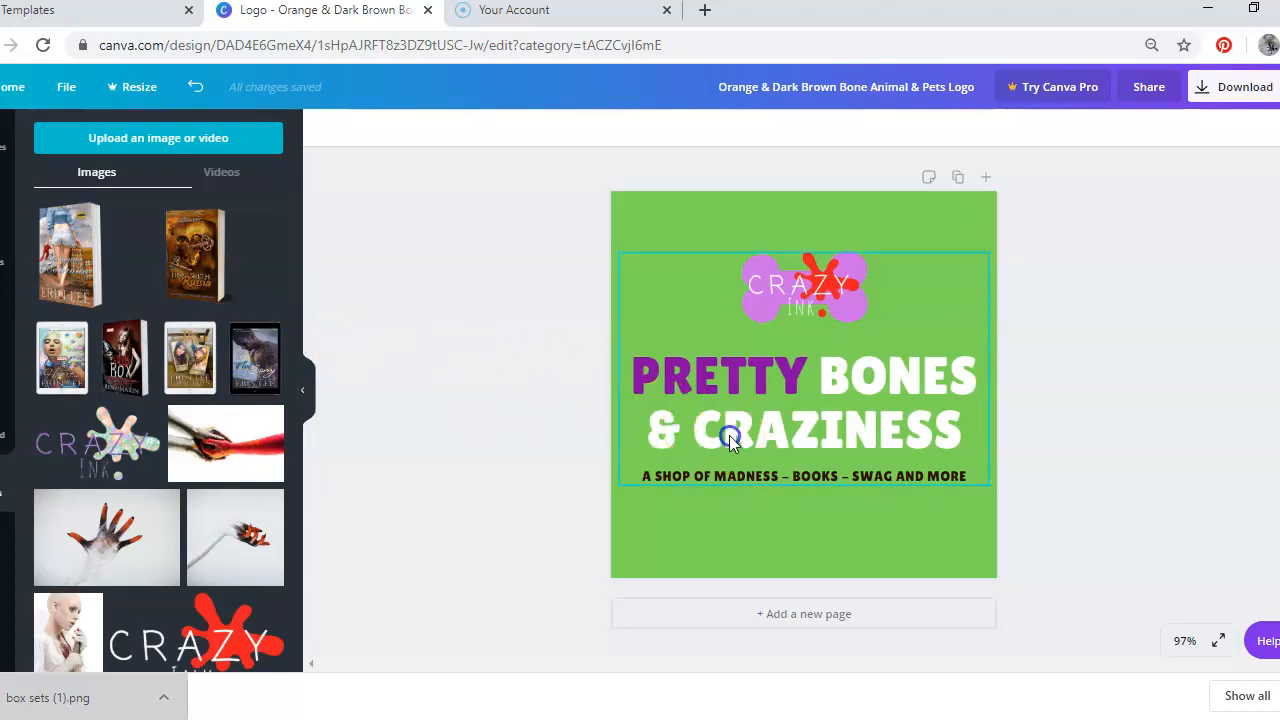
left_click_drag(712, 442, 953, 470)
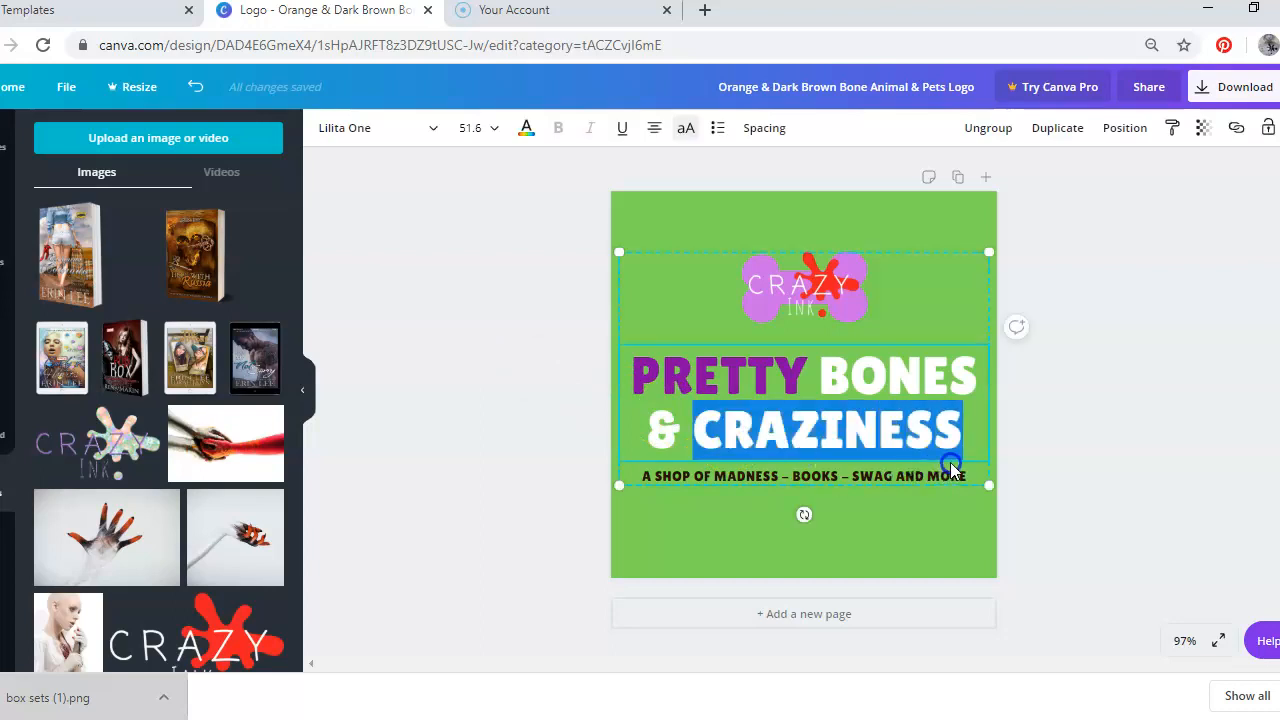
left_click(432, 127)
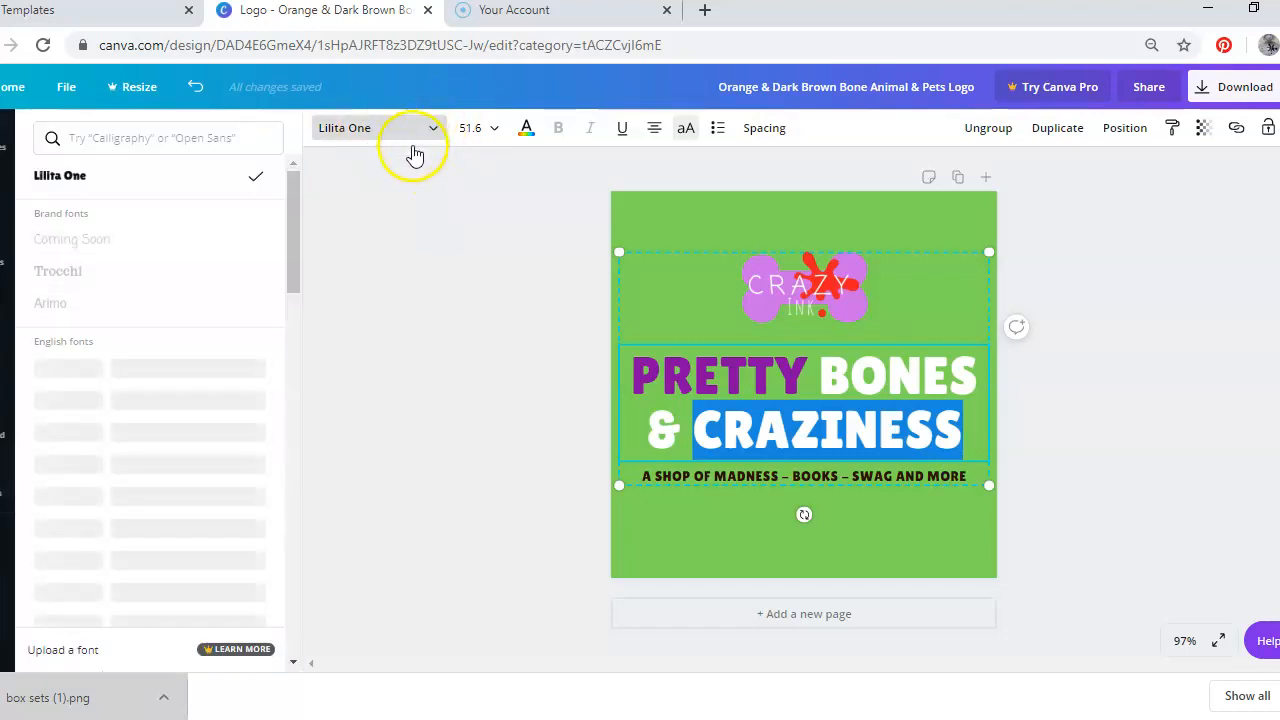
left_click(202, 135)
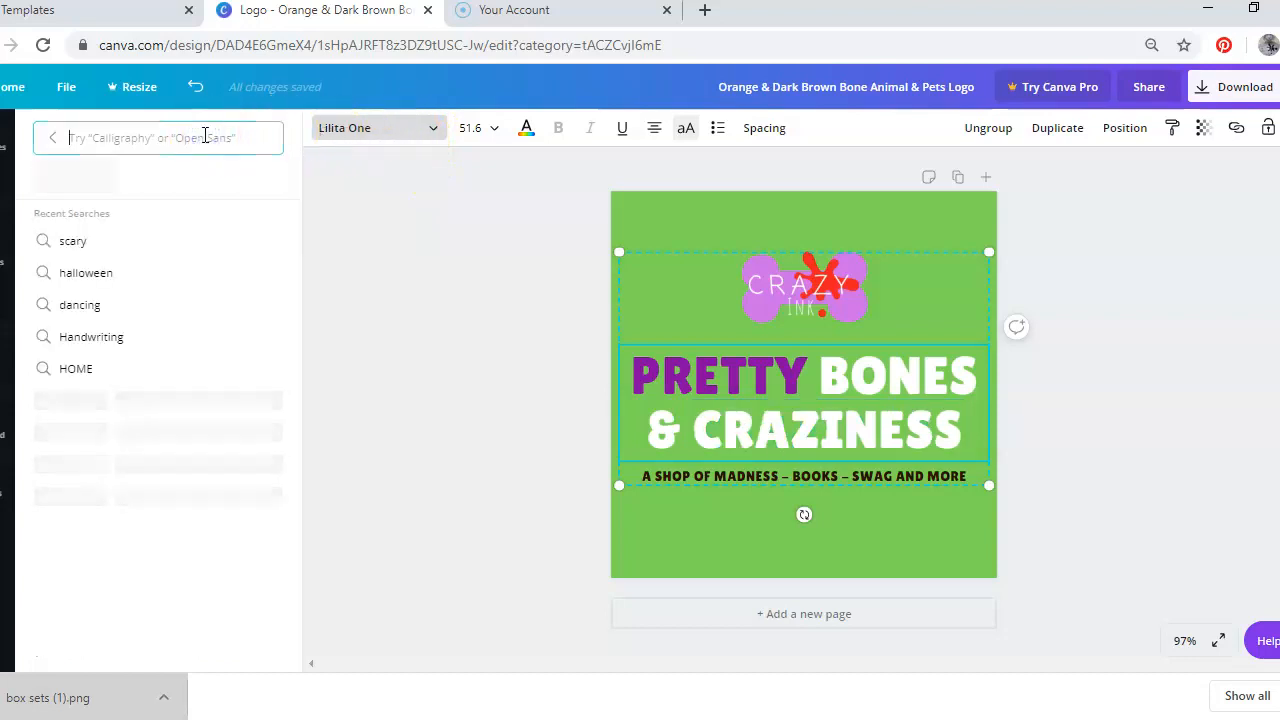
type("scary")
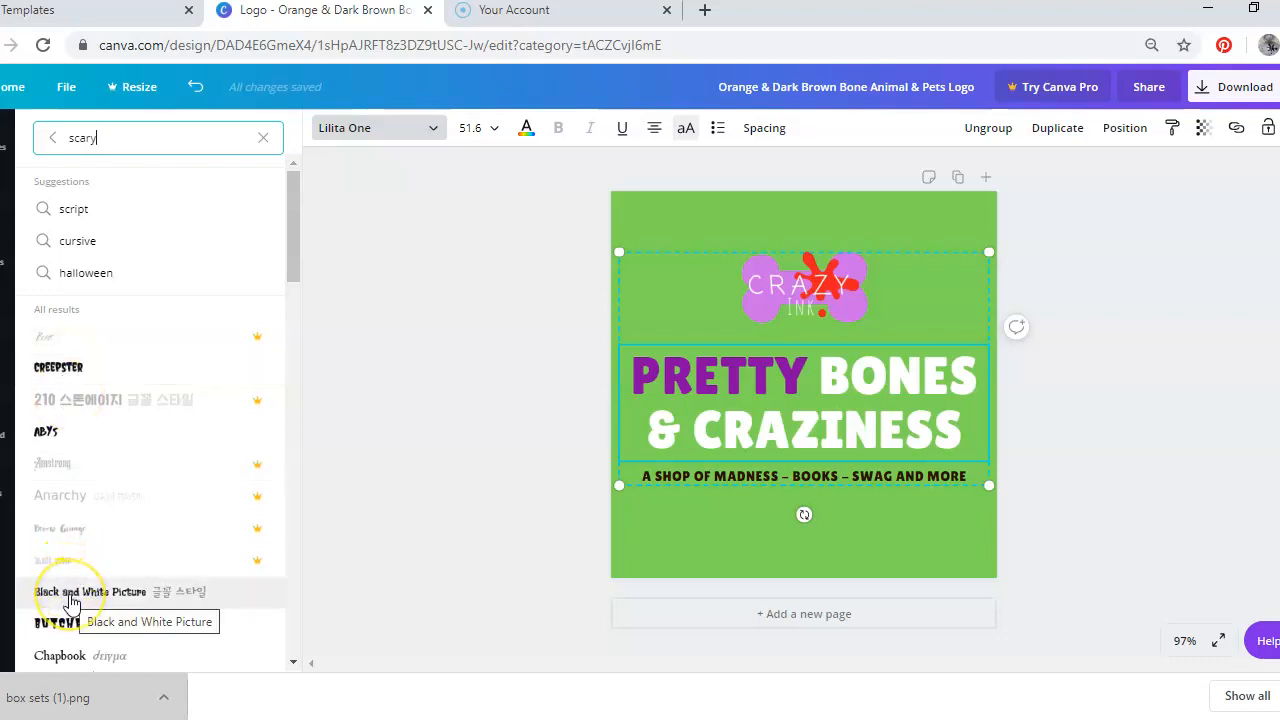
left_click(72, 625)
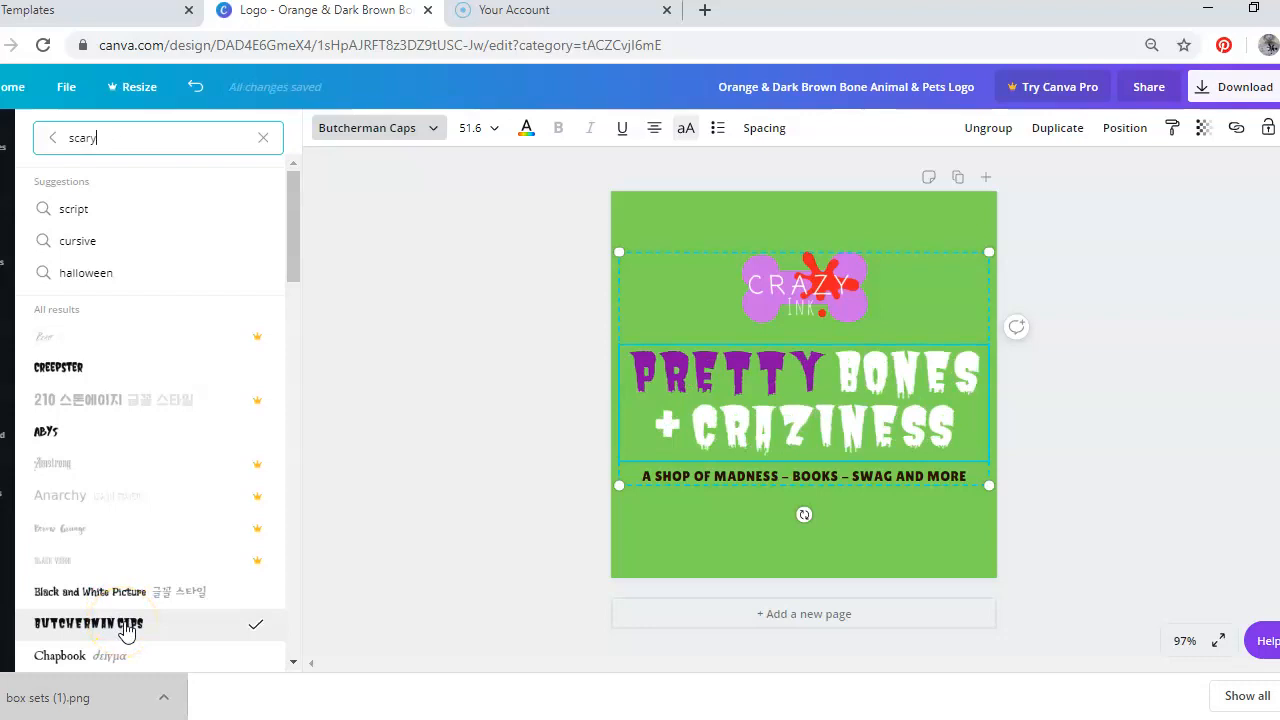
Move the bone, title and tagline group lower on the page, below the CRAZY INK image
left_click(1109, 453)
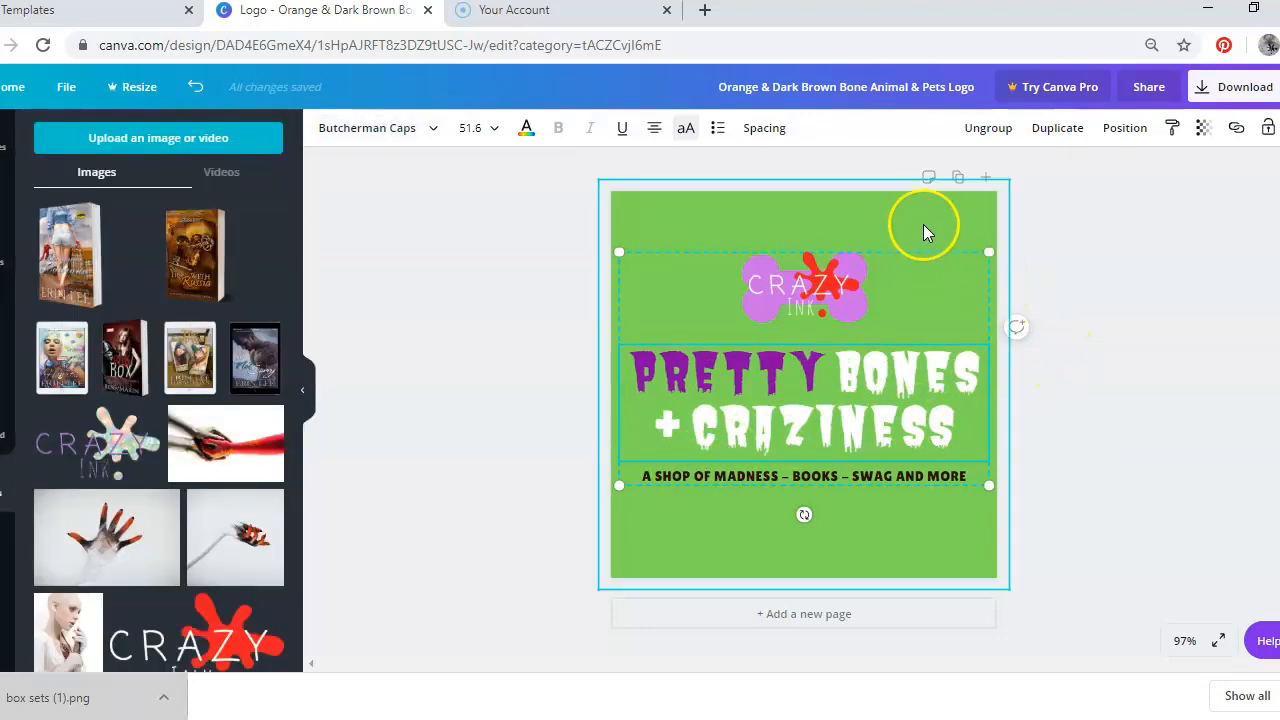
left_click(923, 224)
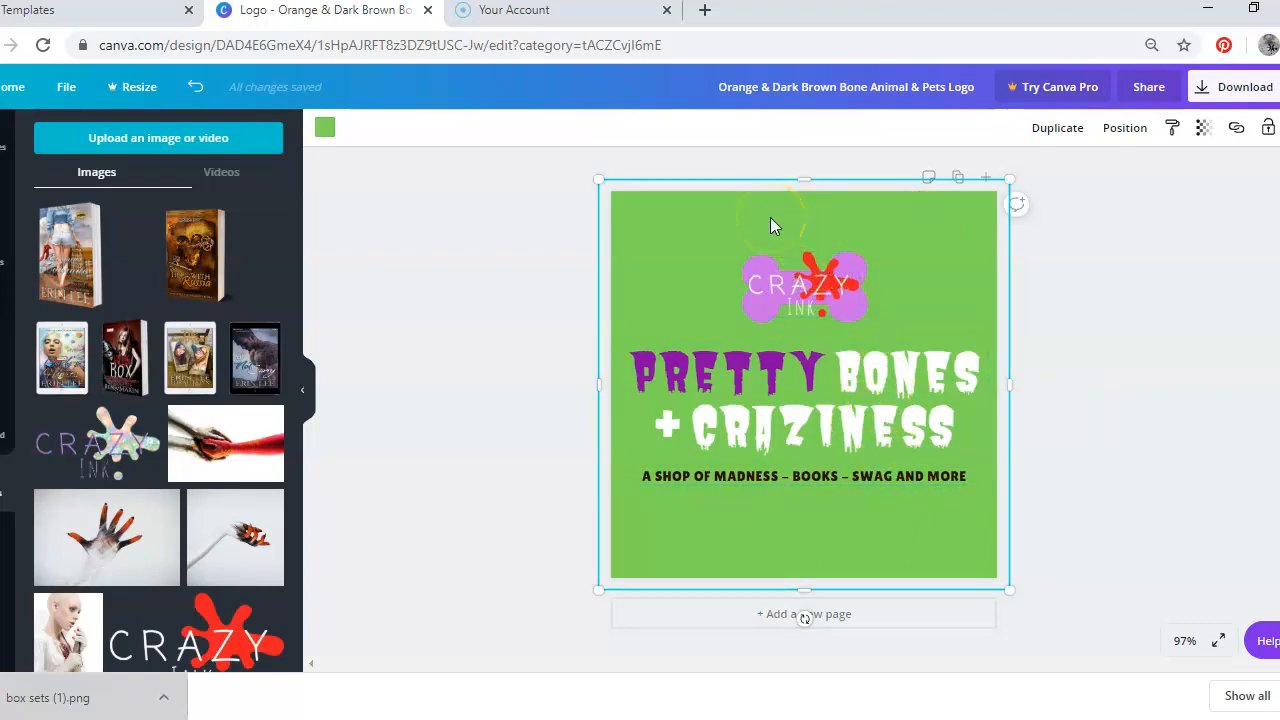
left_click(824, 390)
left_click(824, 390)
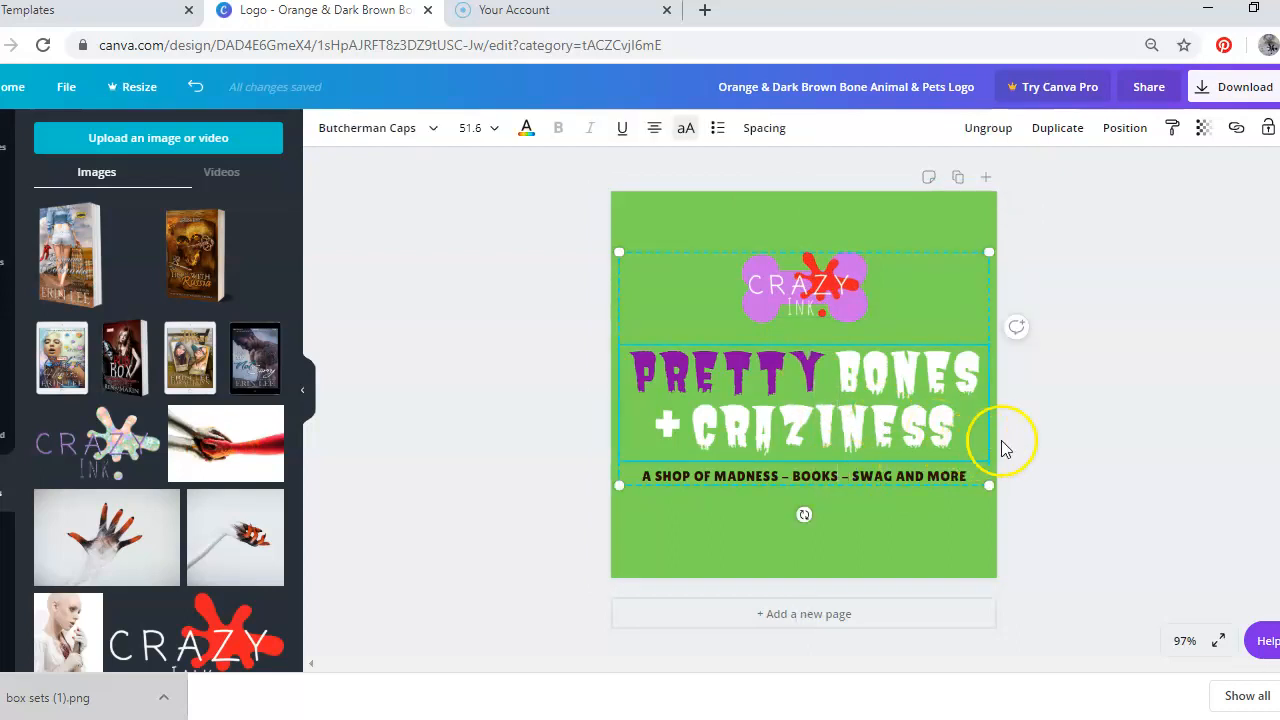
left_click(966, 476)
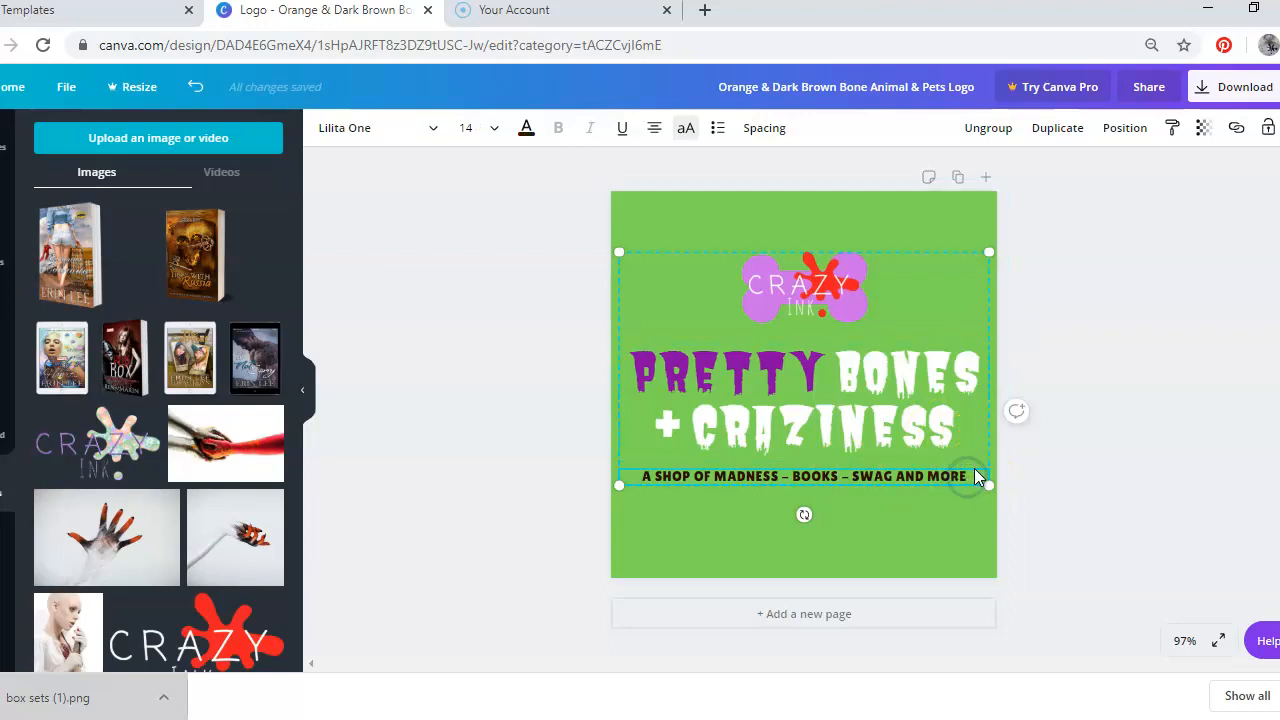
left_click_drag(976, 476, 618, 553)
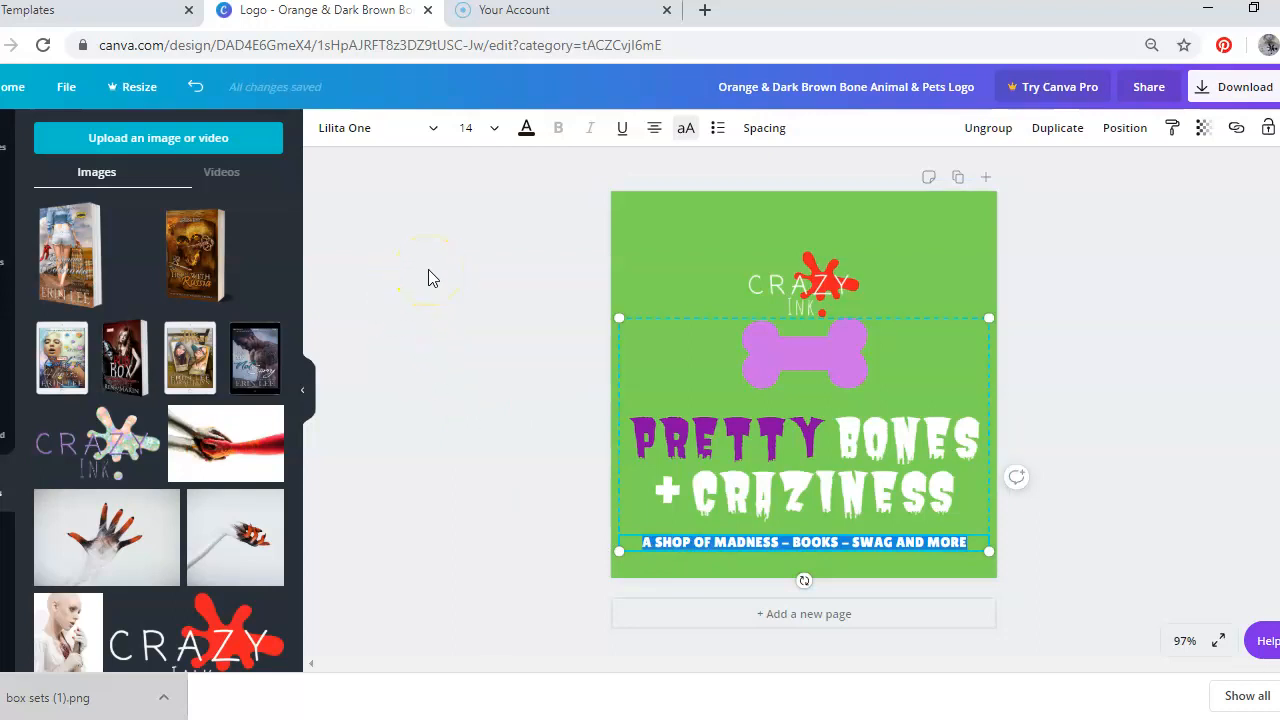
Search fonts for script and set the tagline's font to Beth Ellen
left_click(434, 130)
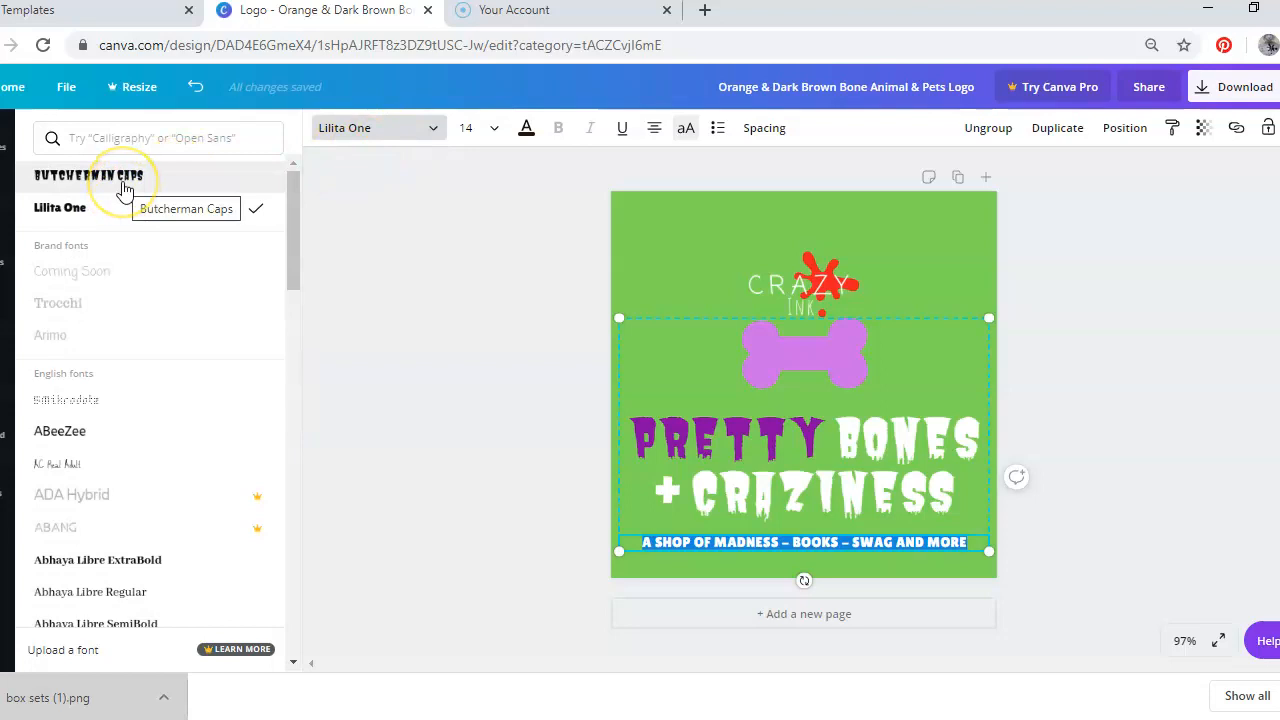
left_click_drag(296, 267, 305, 214)
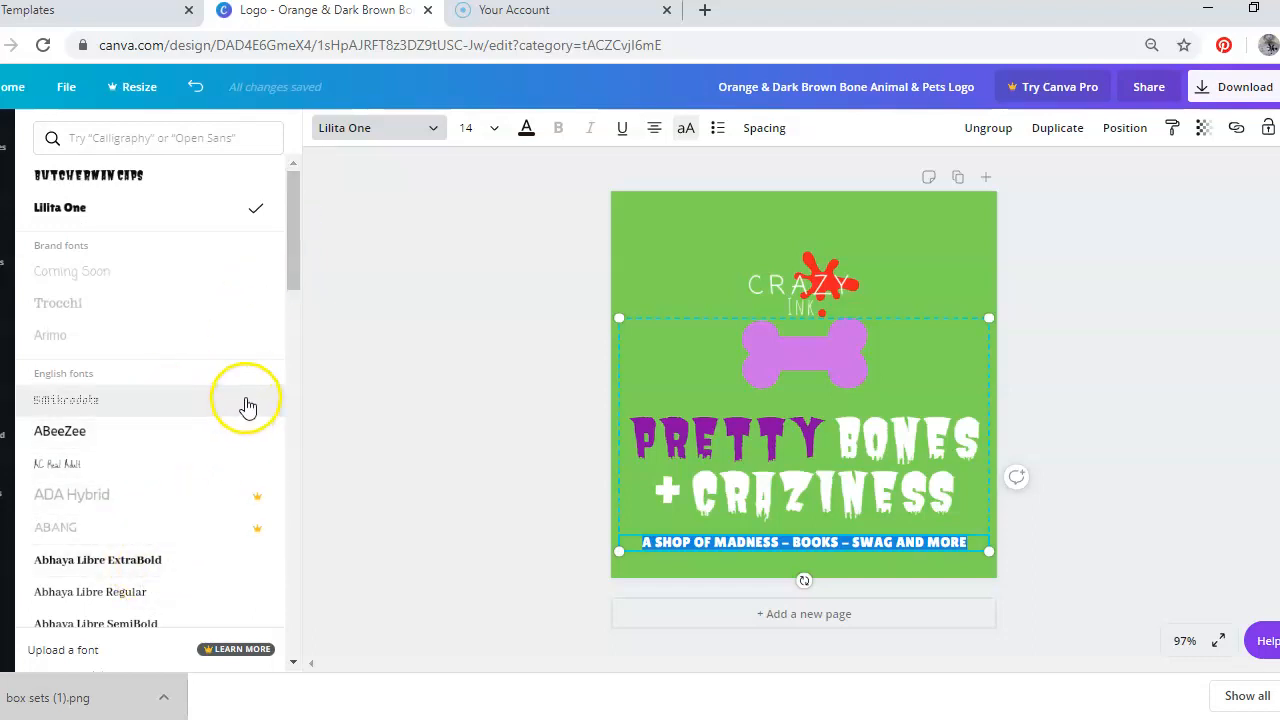
left_click(195, 131)
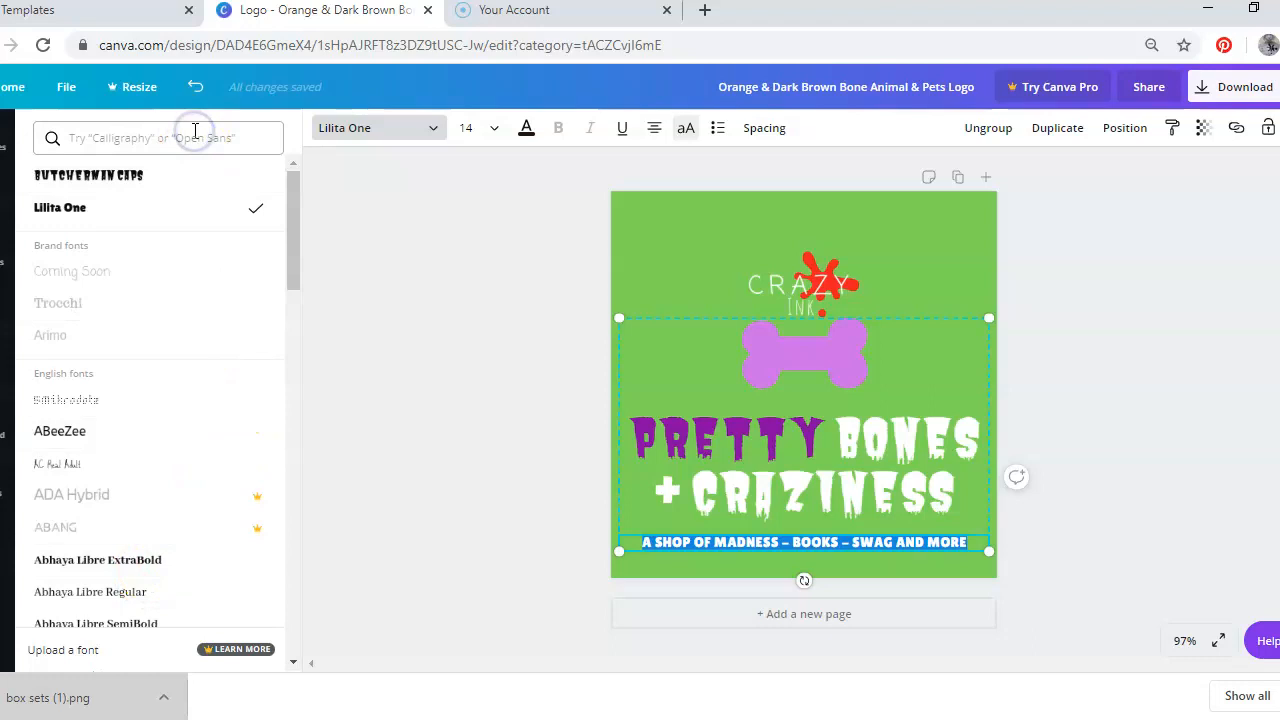
type("r")
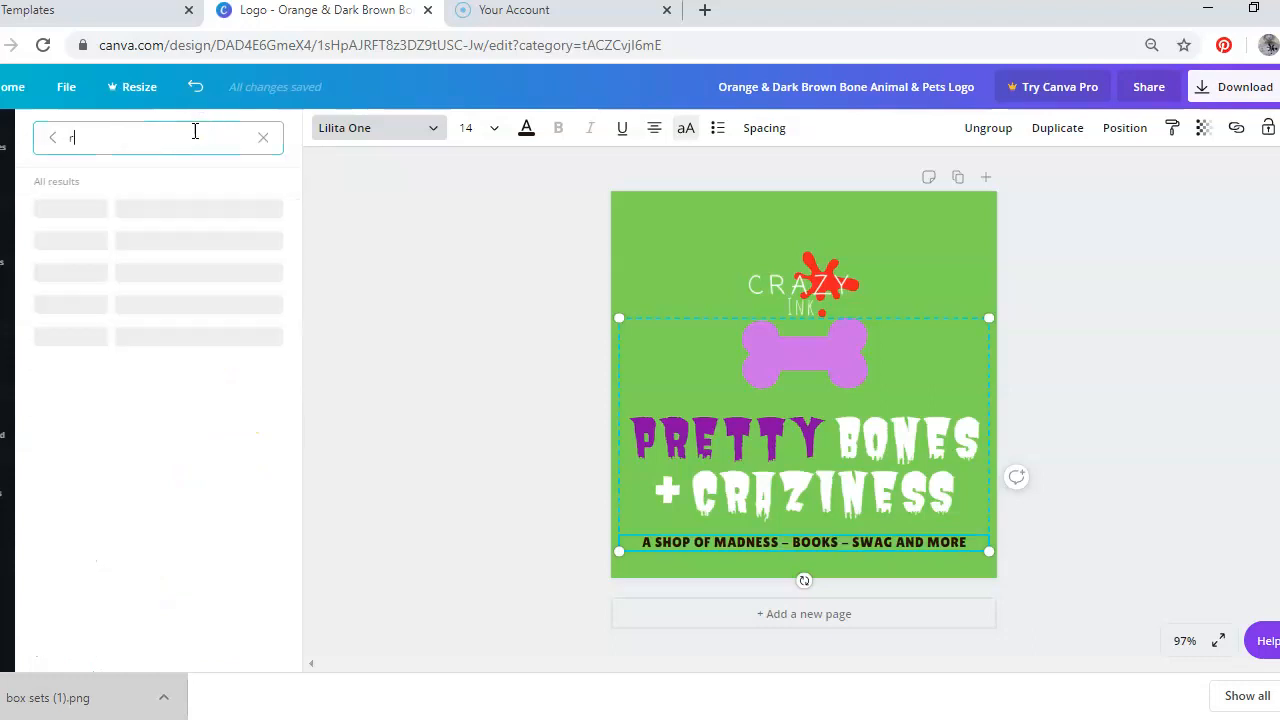
type("omantic")
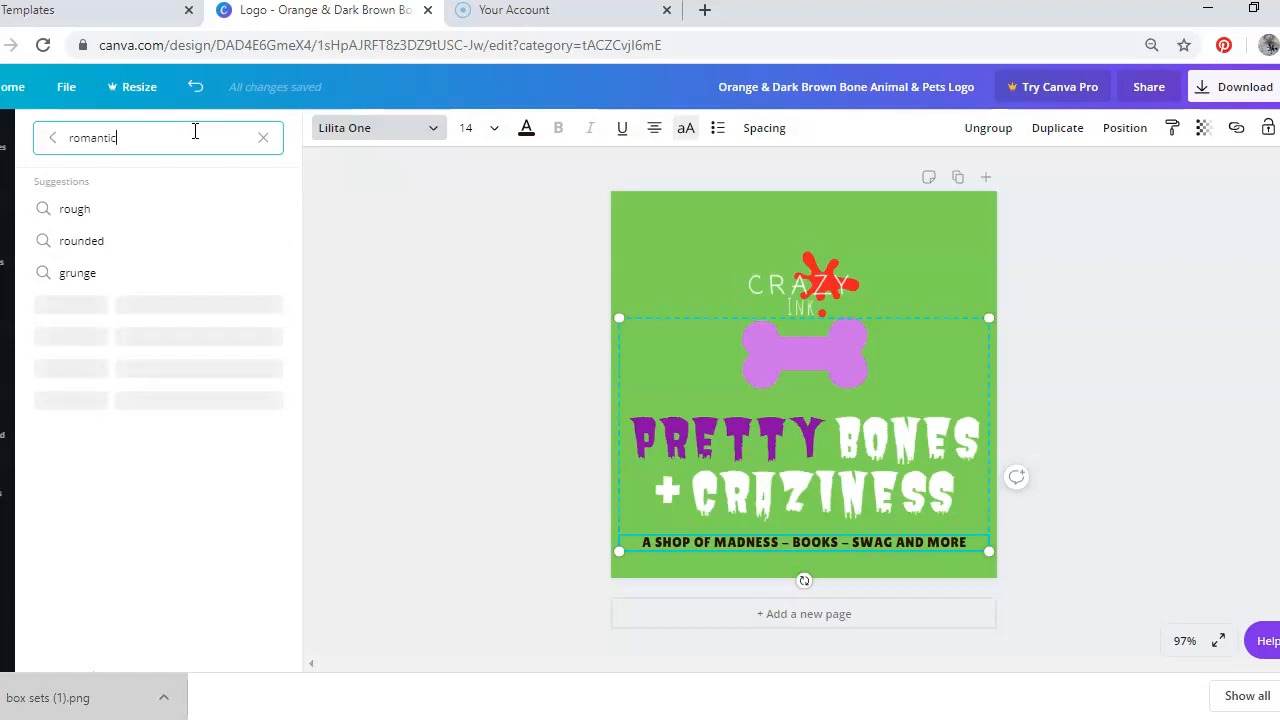
key("BackSpace")
key("BackSpace")
key("BackSpace")
key("BackSpace")
key("BackSpace")
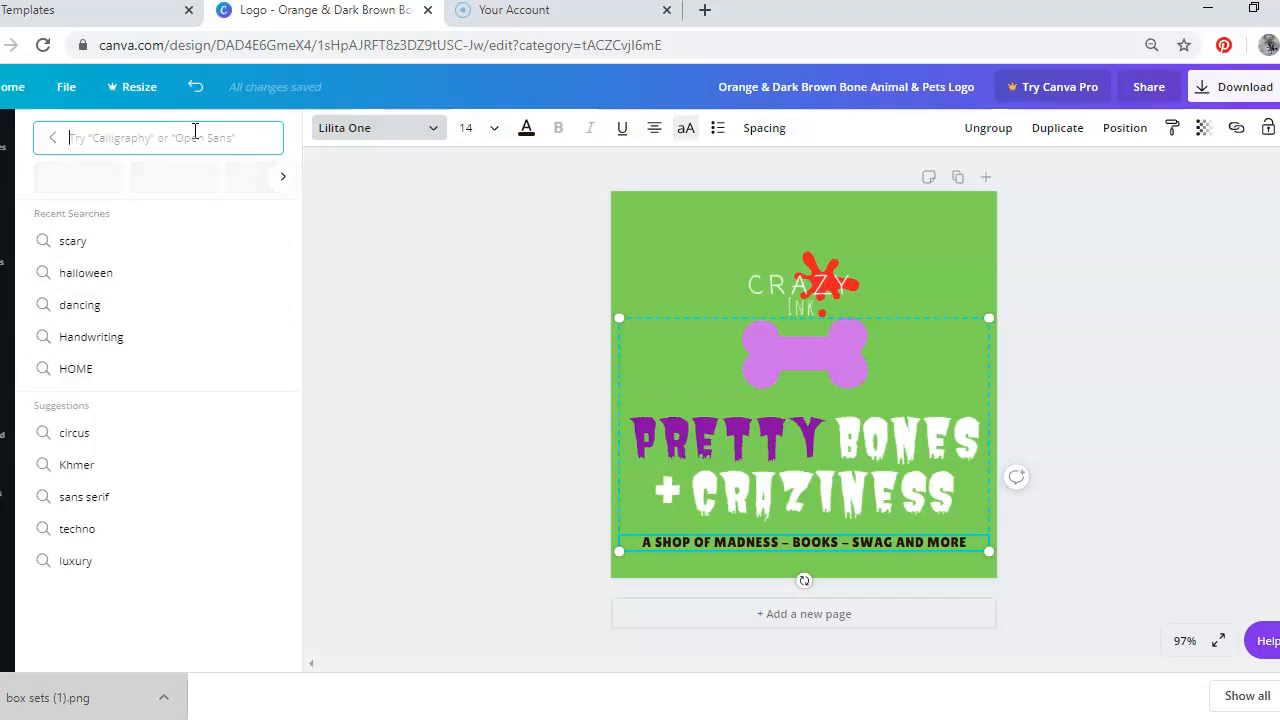
type("script")
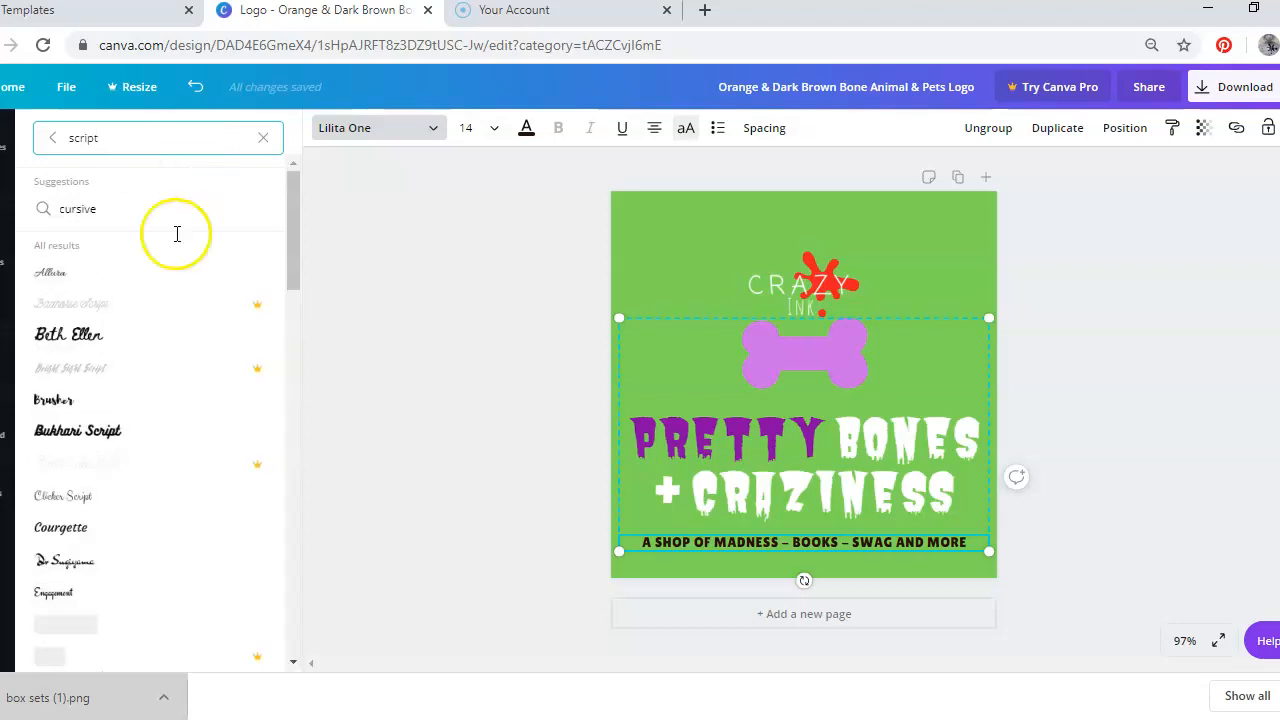
left_click(86, 342)
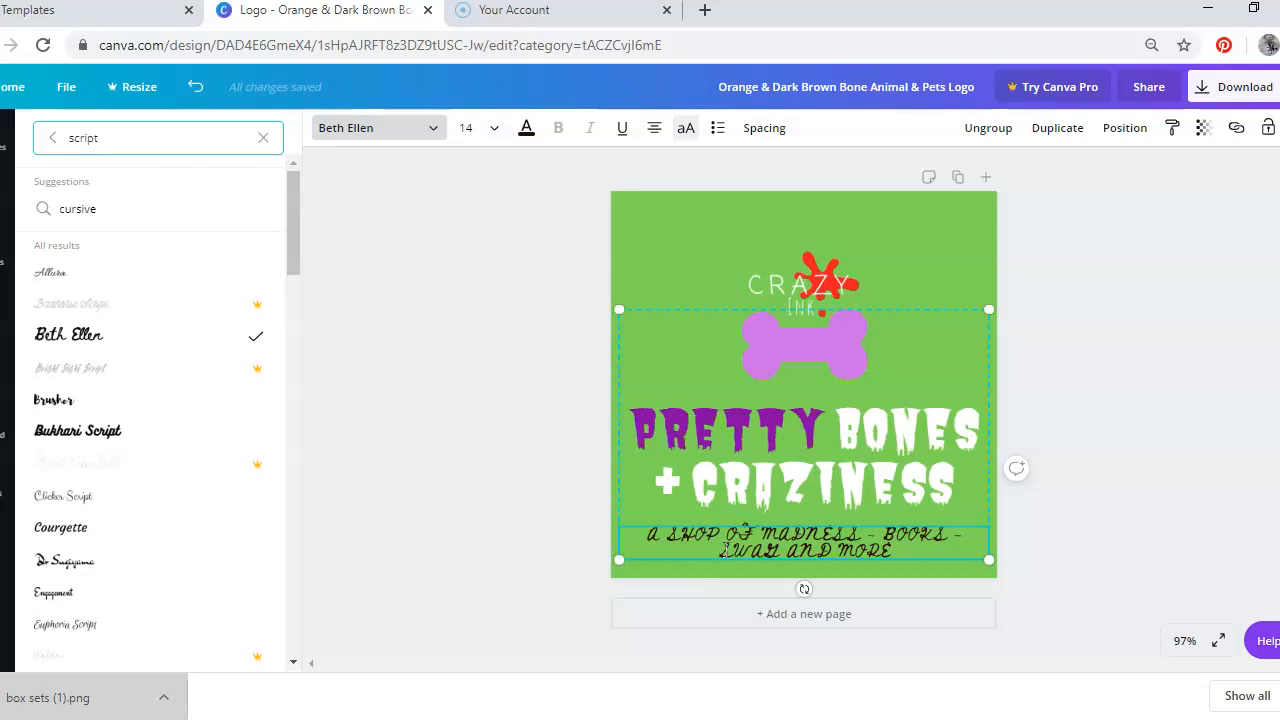
Turn off uppercase for the tagline so it shows in lowercase
left_click(683, 131)
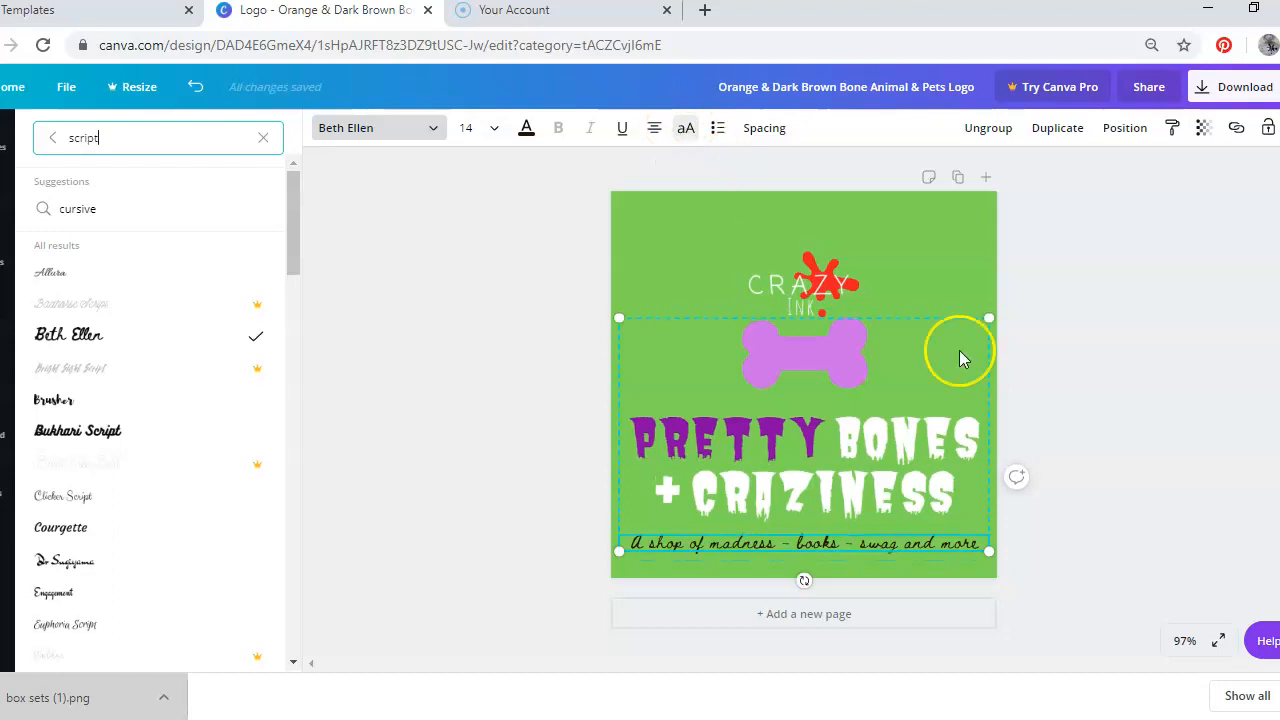
left_click(1210, 541)
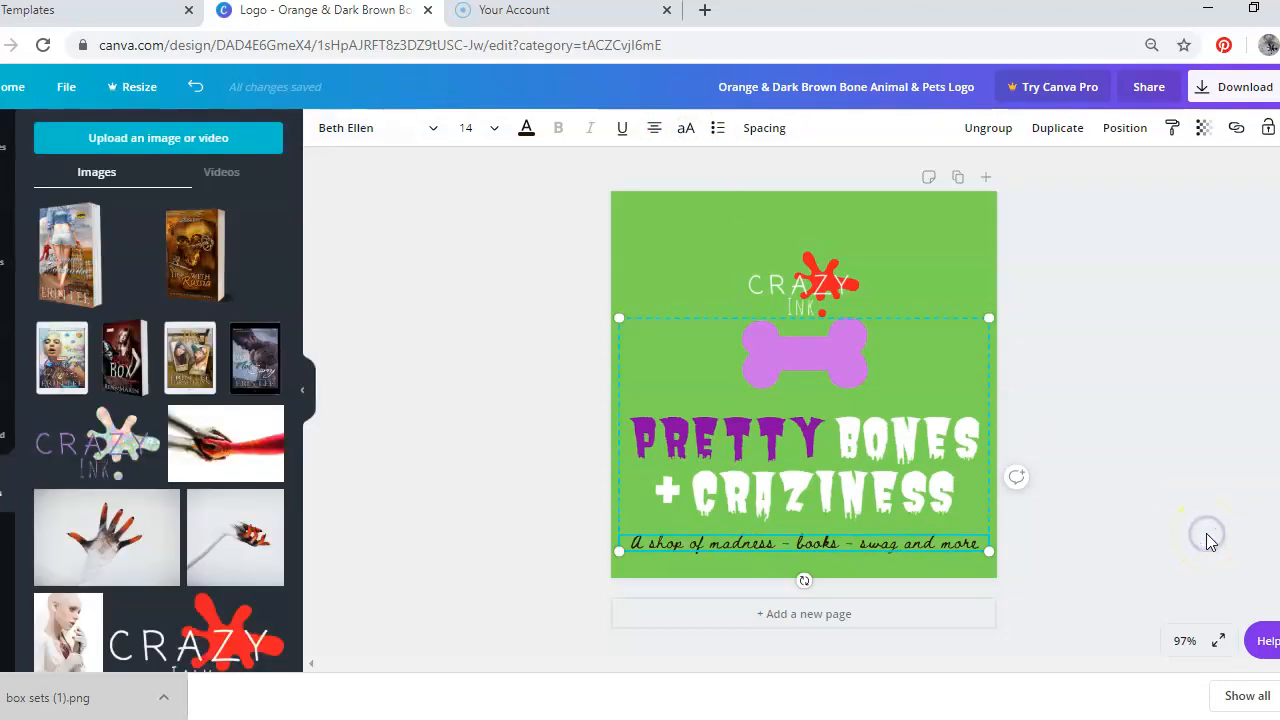
left_click(957, 450)
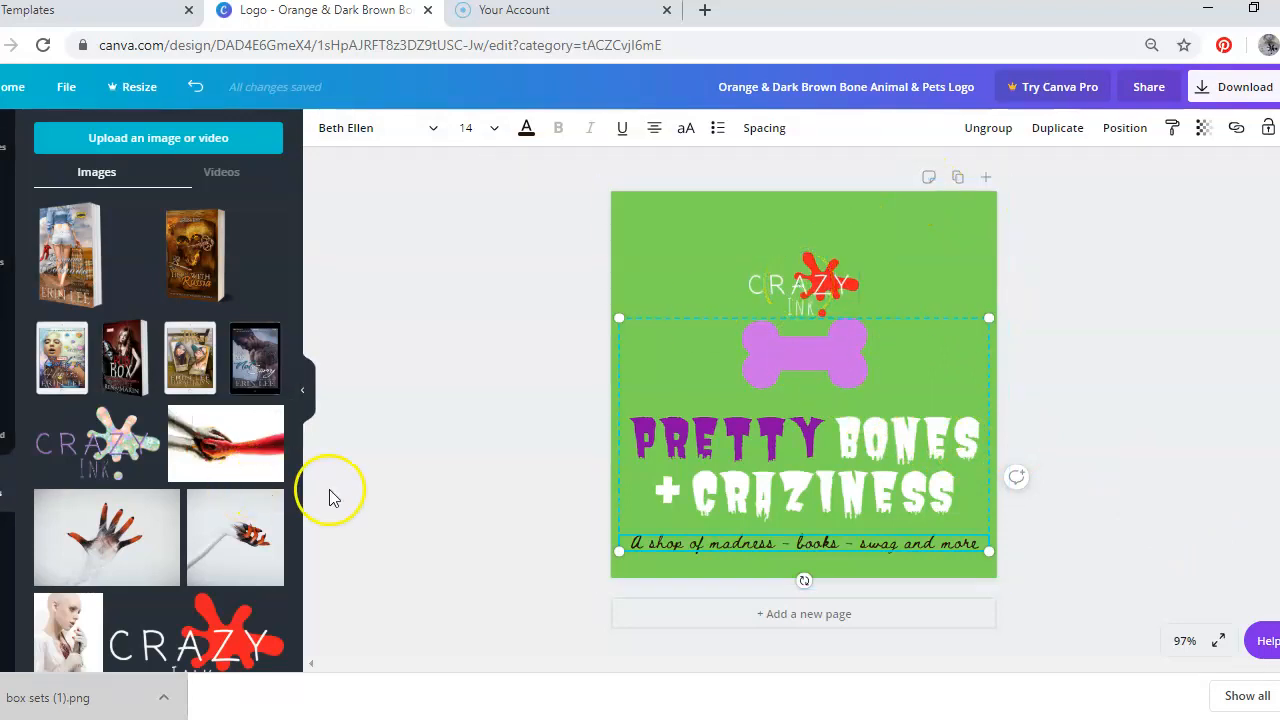
Add the uploaded photo of the pink-haired woman and enlarge it to cover the whole page
scroll(296, 415, "down", 4)
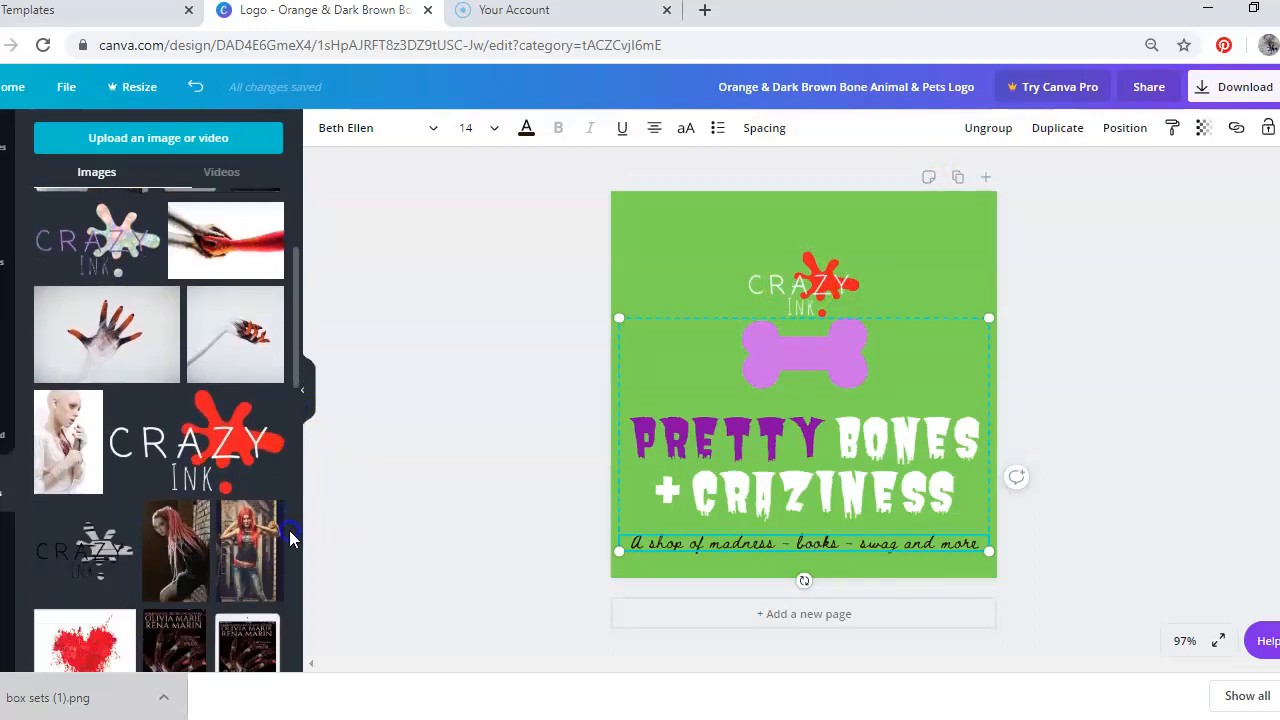
scroll(289, 530, "down", 2)
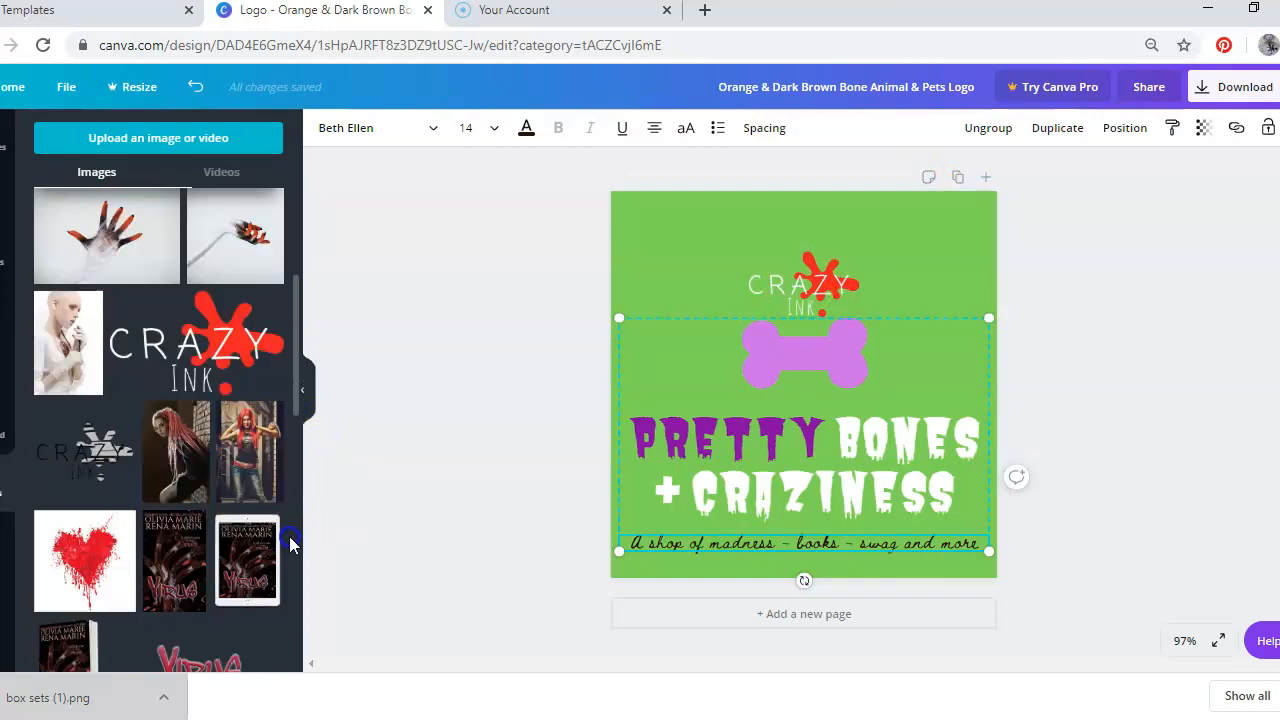
left_click(176, 442)
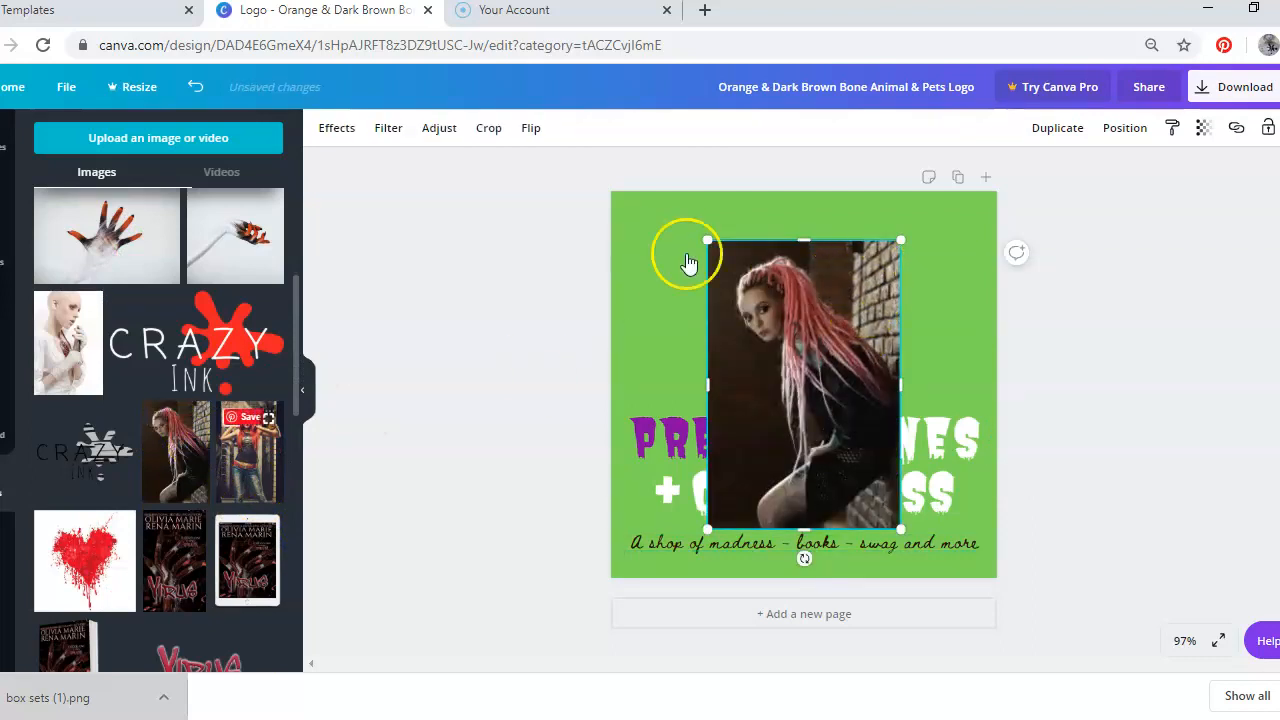
left_click_drag(707, 241, 580, 277)
left_click_drag(661, 308, 759, 566)
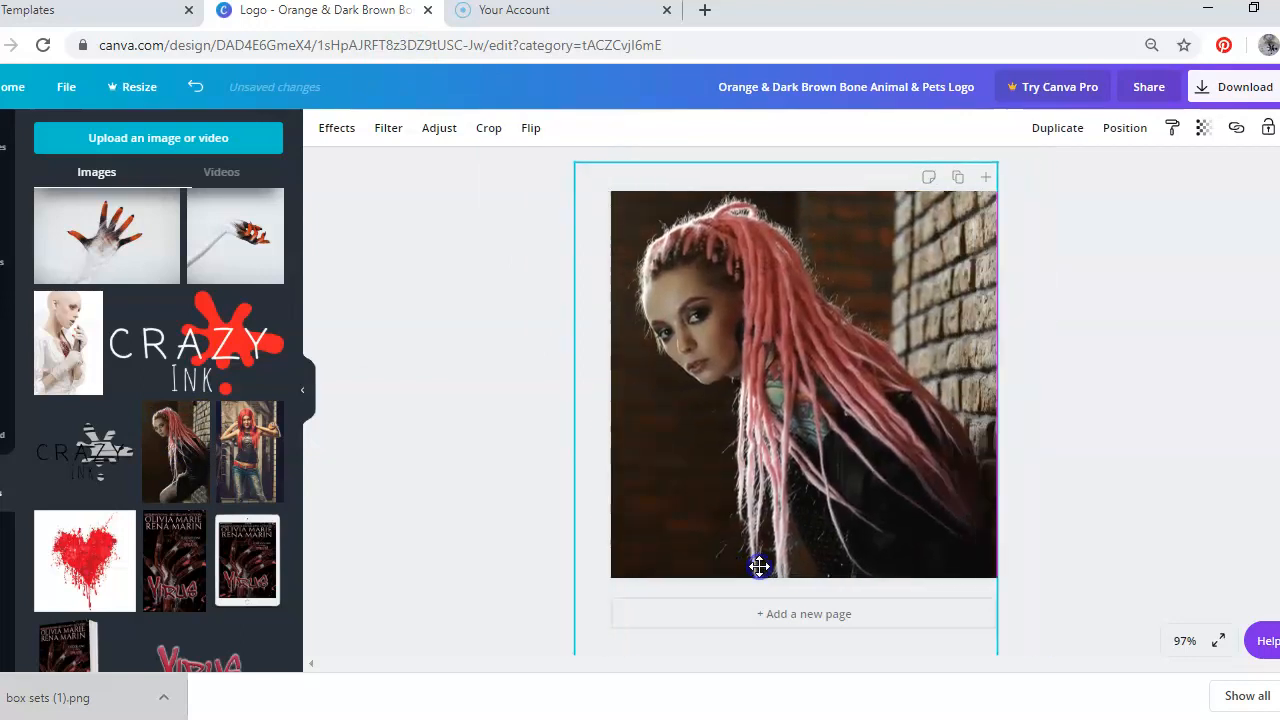
Arrange the photo behind the logo elements, one layer in front of the green background
left_click(1126, 134)
left_click(1085, 178)
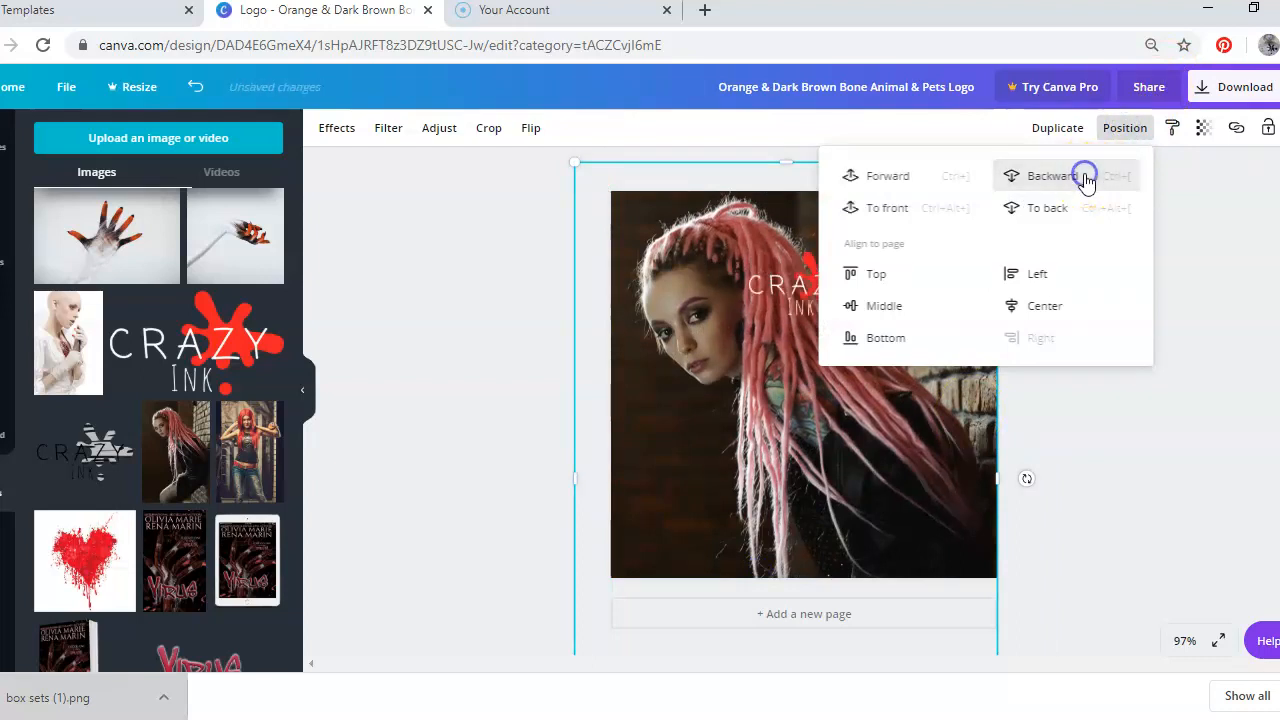
left_click(1085, 178)
left_click(1085, 178)
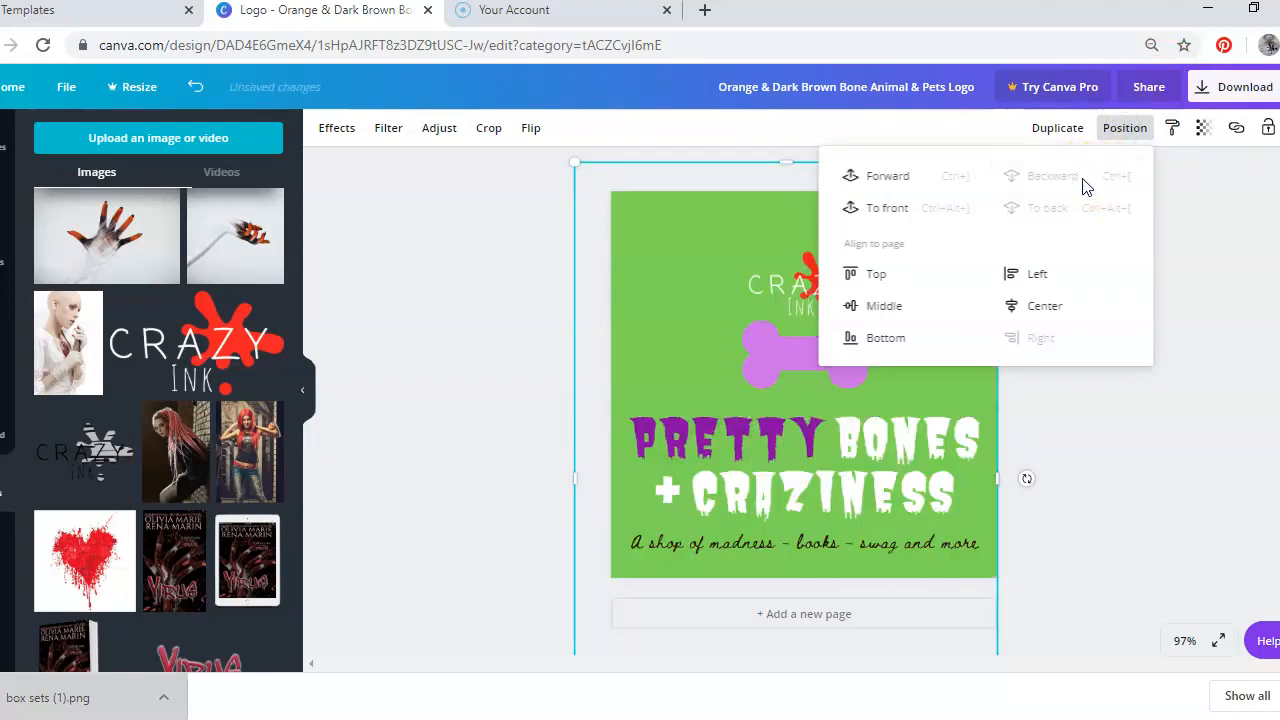
left_click(903, 178)
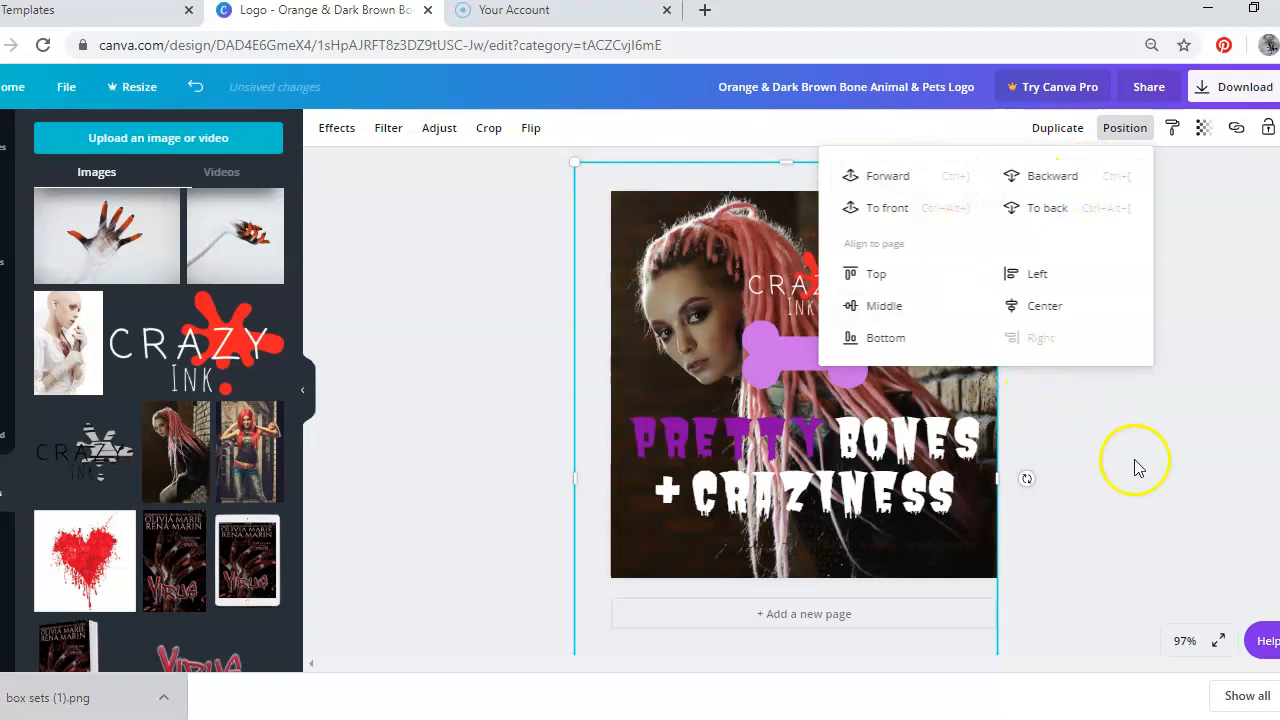
Delete the green background so the photo shows behind the logo elements
left_click(1169, 482)
left_click(785, 376)
key("ctrl+z")
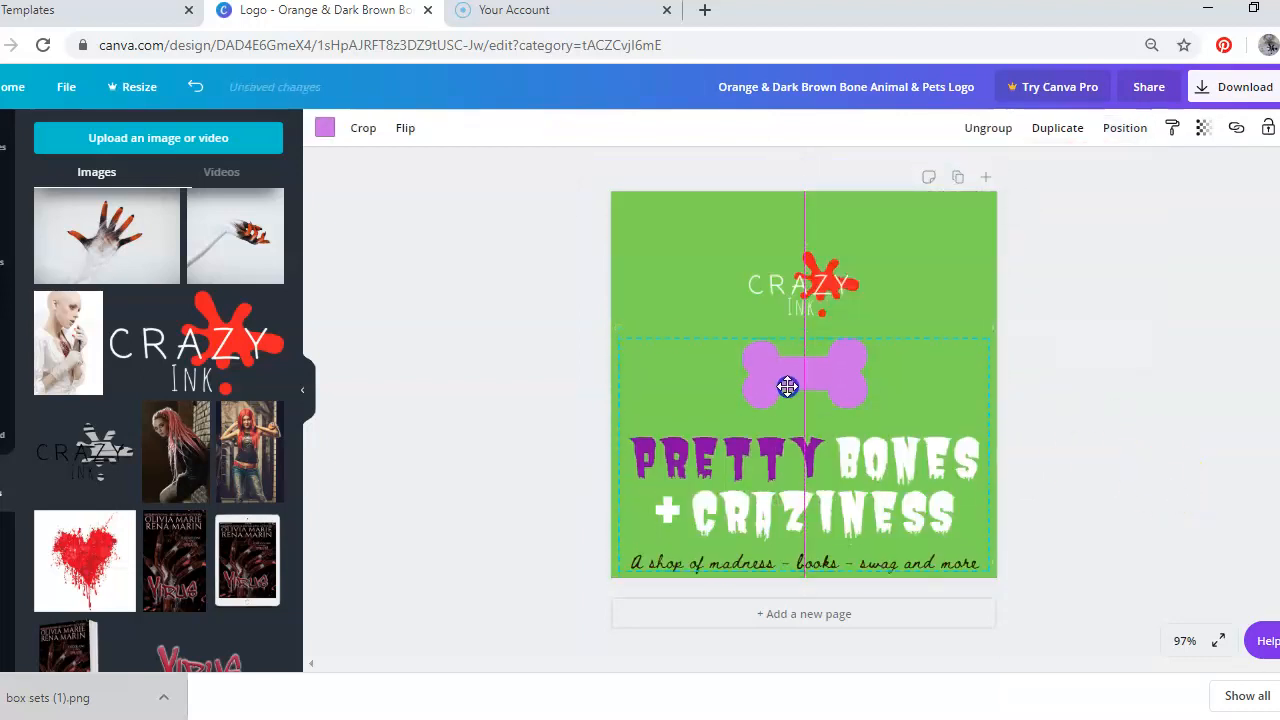
left_click_drag(787, 386, 788, 366)
left_click(895, 233)
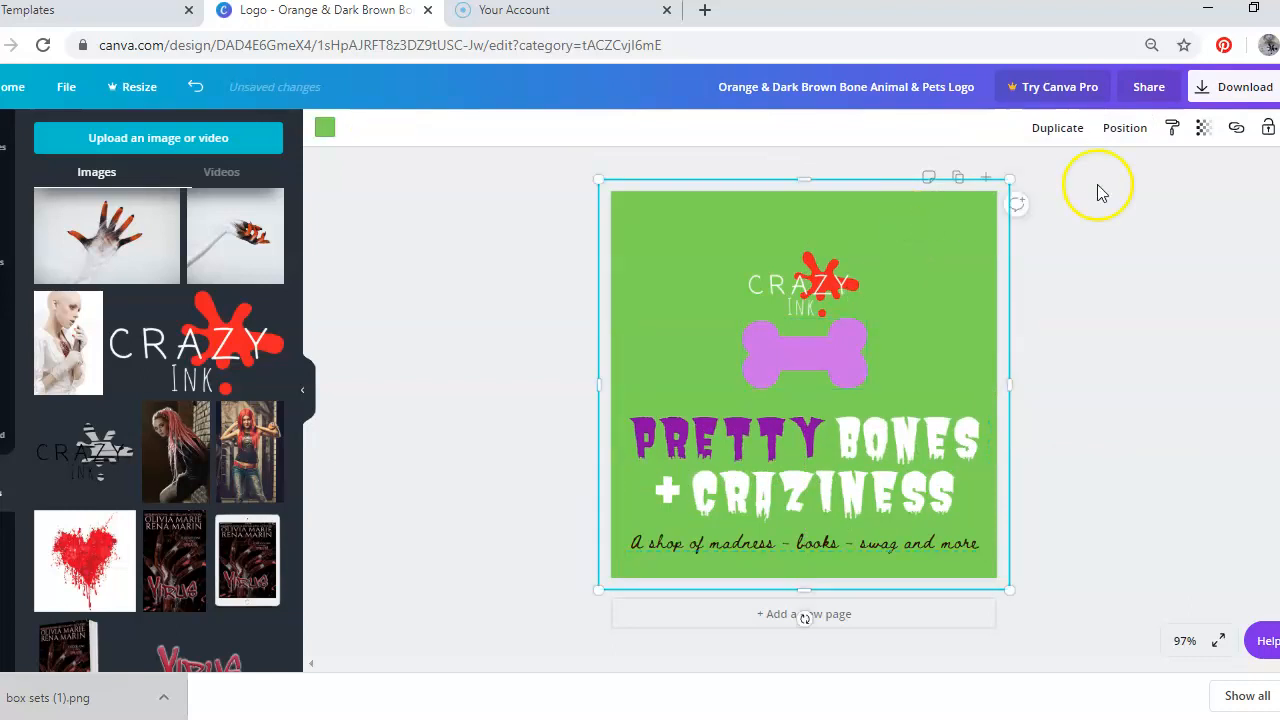
key("Delete")
Select the "+ CRAZINESS" title line and set its colour to white
left_click(835, 459)
left_click_drag(832, 485, 838, 490)
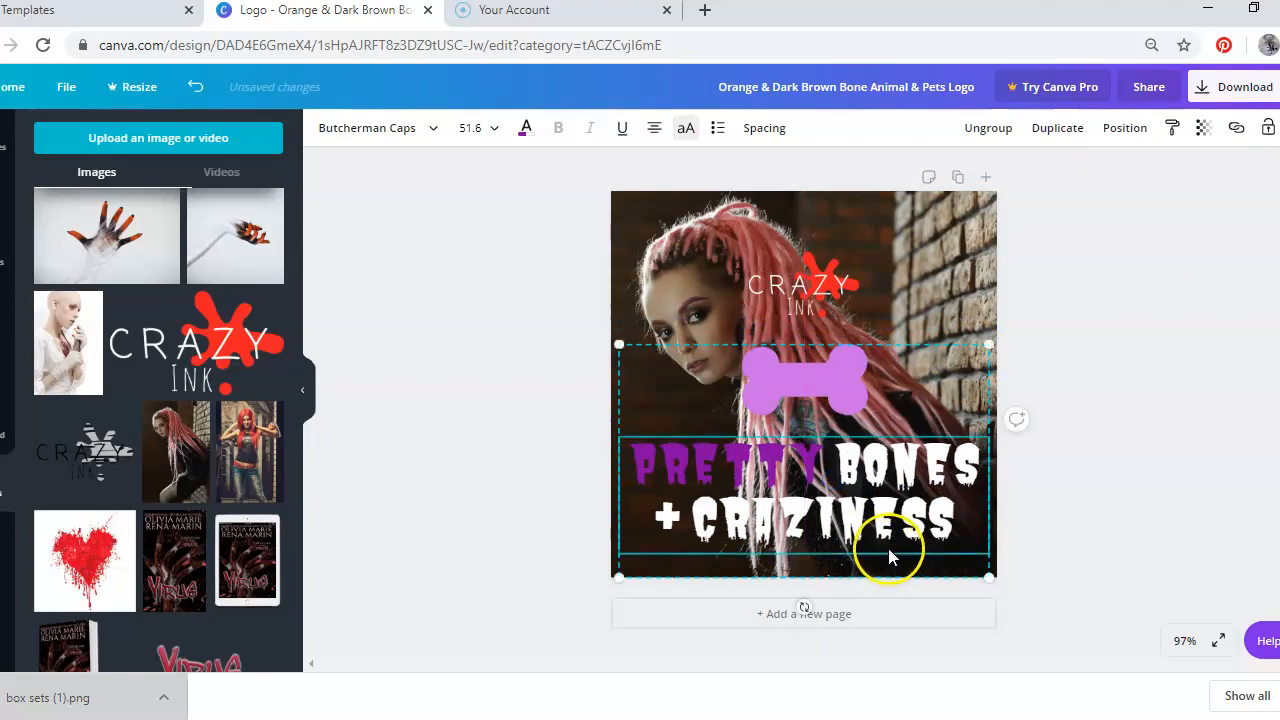
left_click(892, 564)
left_click_drag(928, 560, 630, 558)
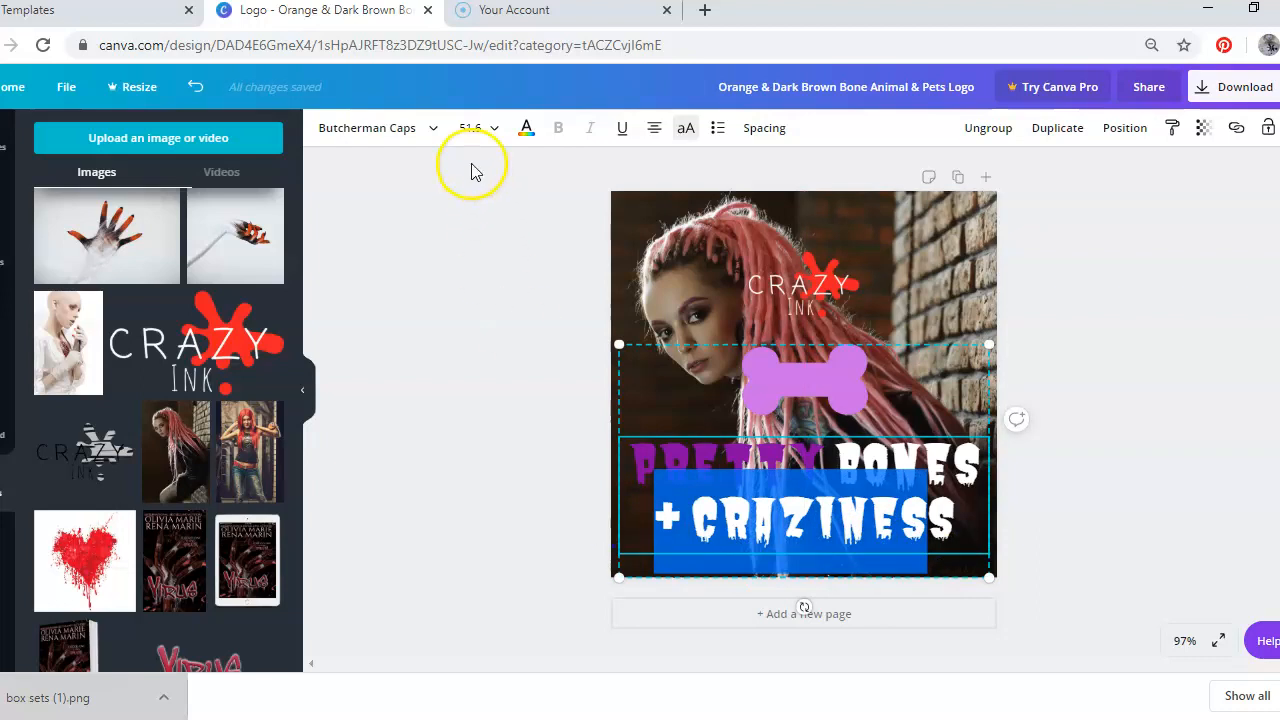
left_click(526, 130)
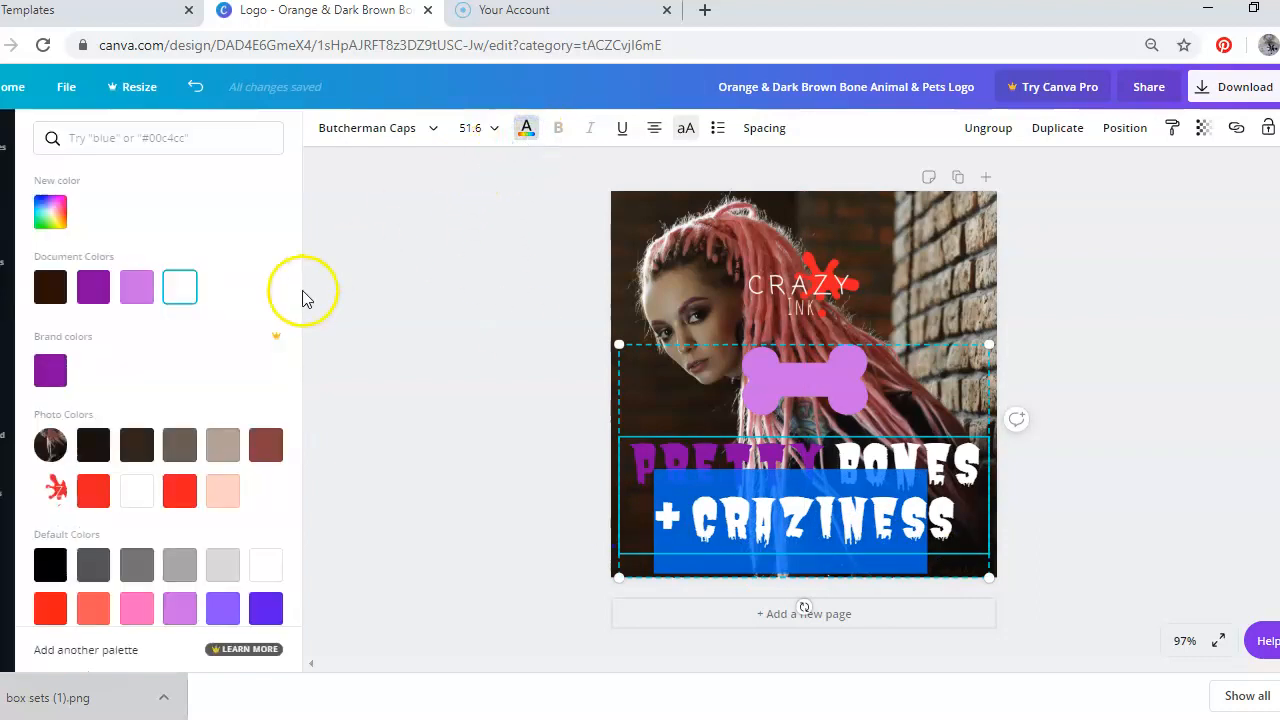
left_click(181, 288)
left_click(424, 386)
left_click(1148, 437)
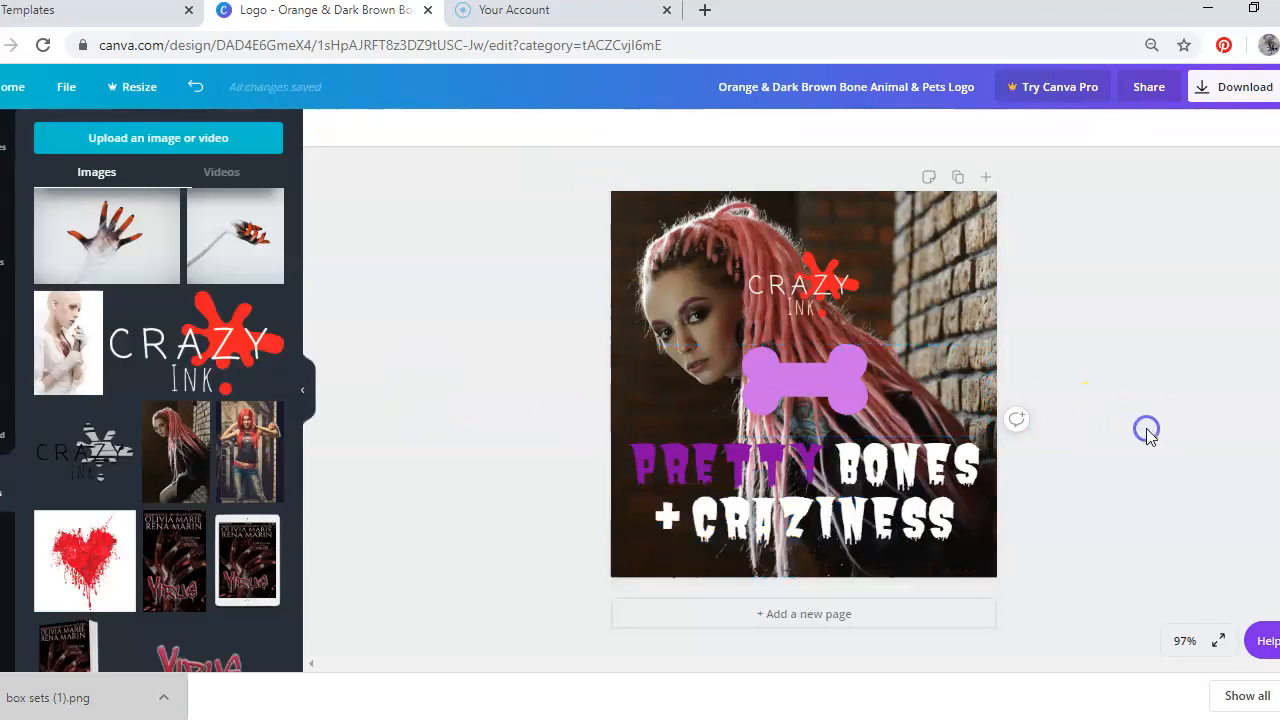
Set the tagline text colour to light peach
left_click_drag(932, 418, 930, 256)
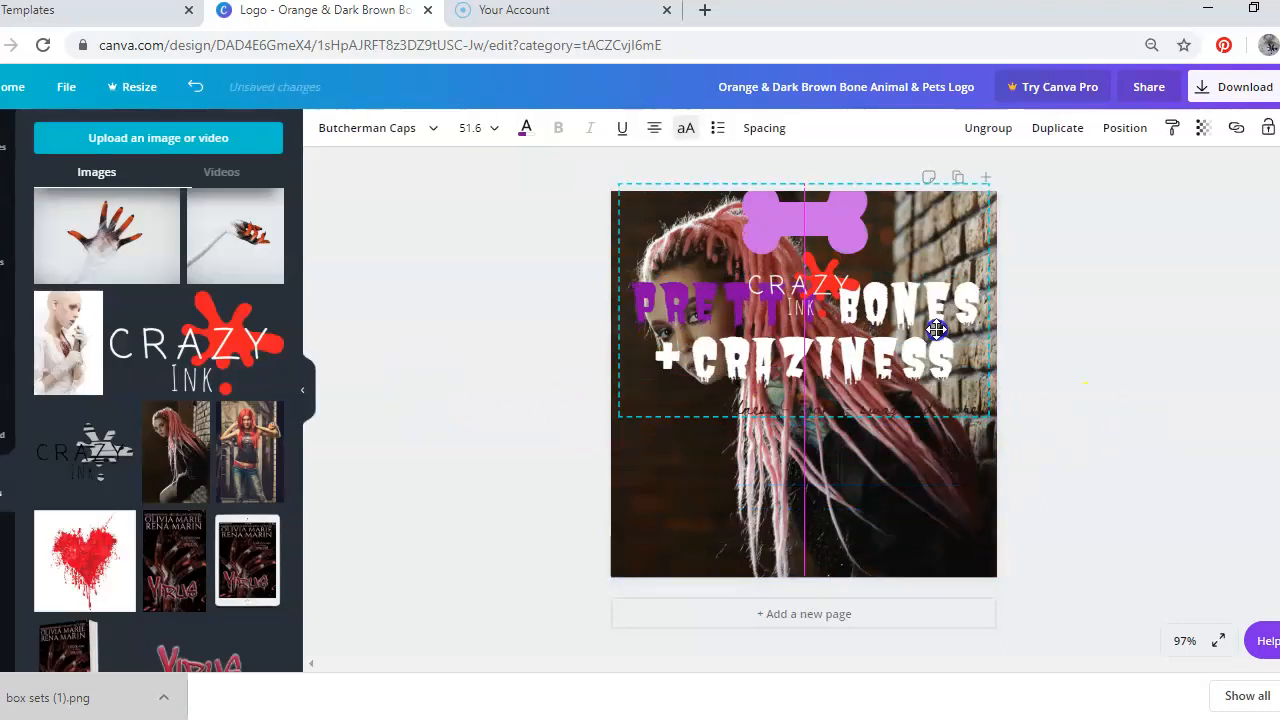
left_click(966, 403)
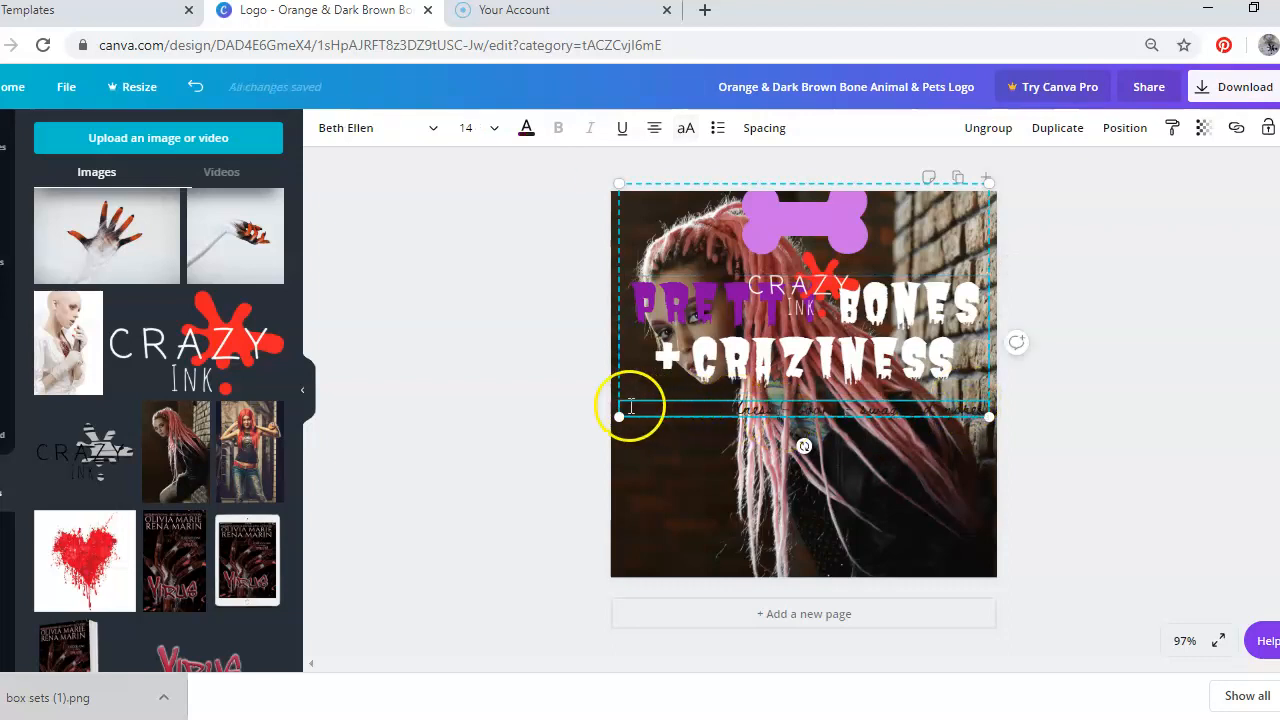
left_click_drag(630, 405, 1016, 408)
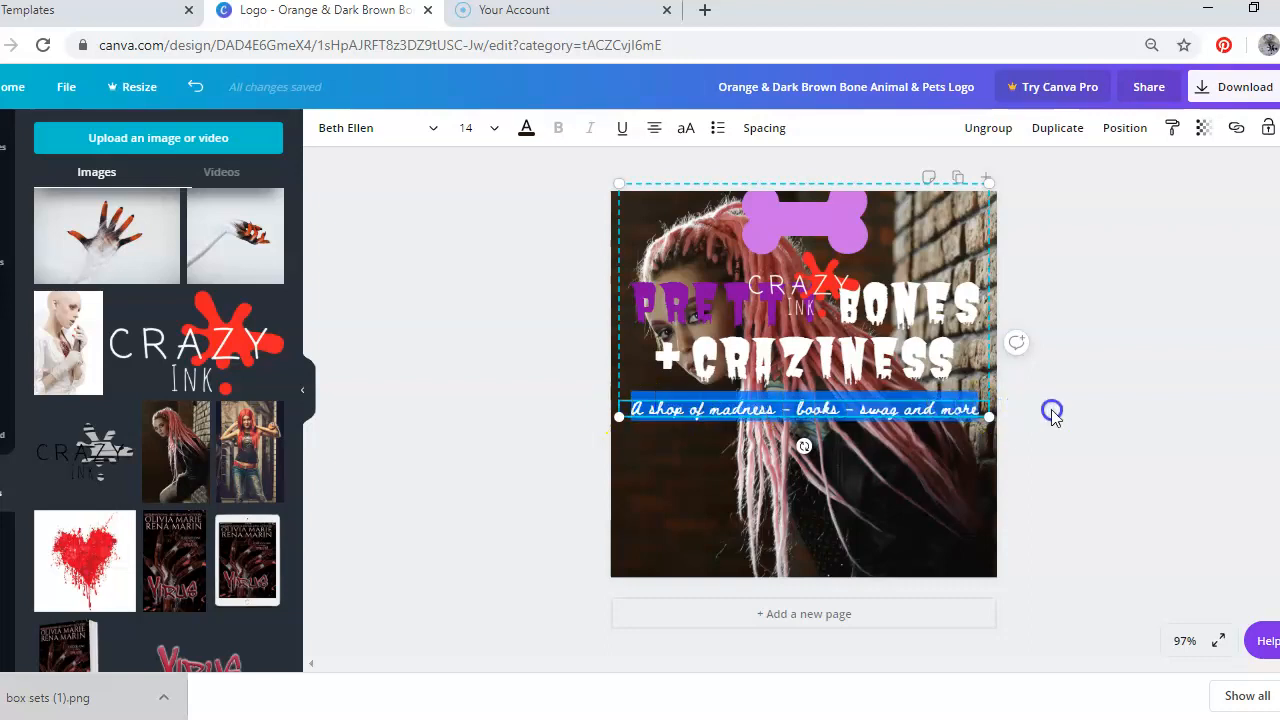
left_click(525, 130)
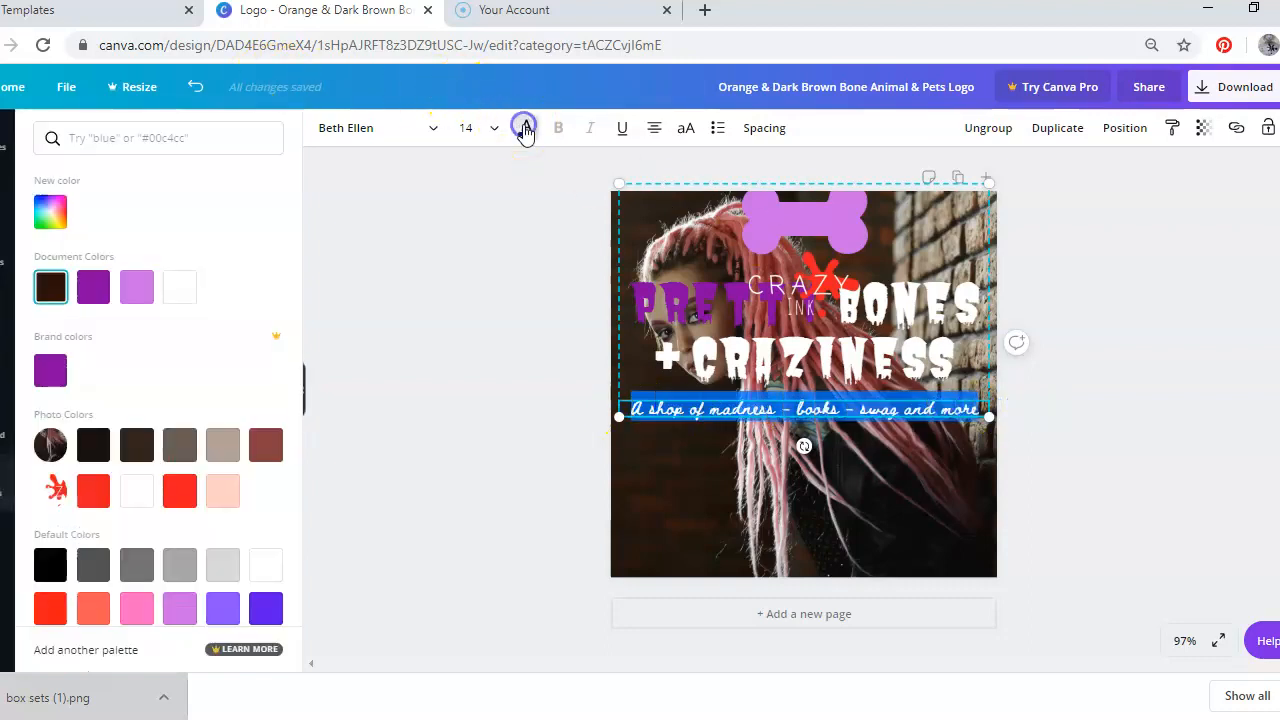
left_click(222, 488)
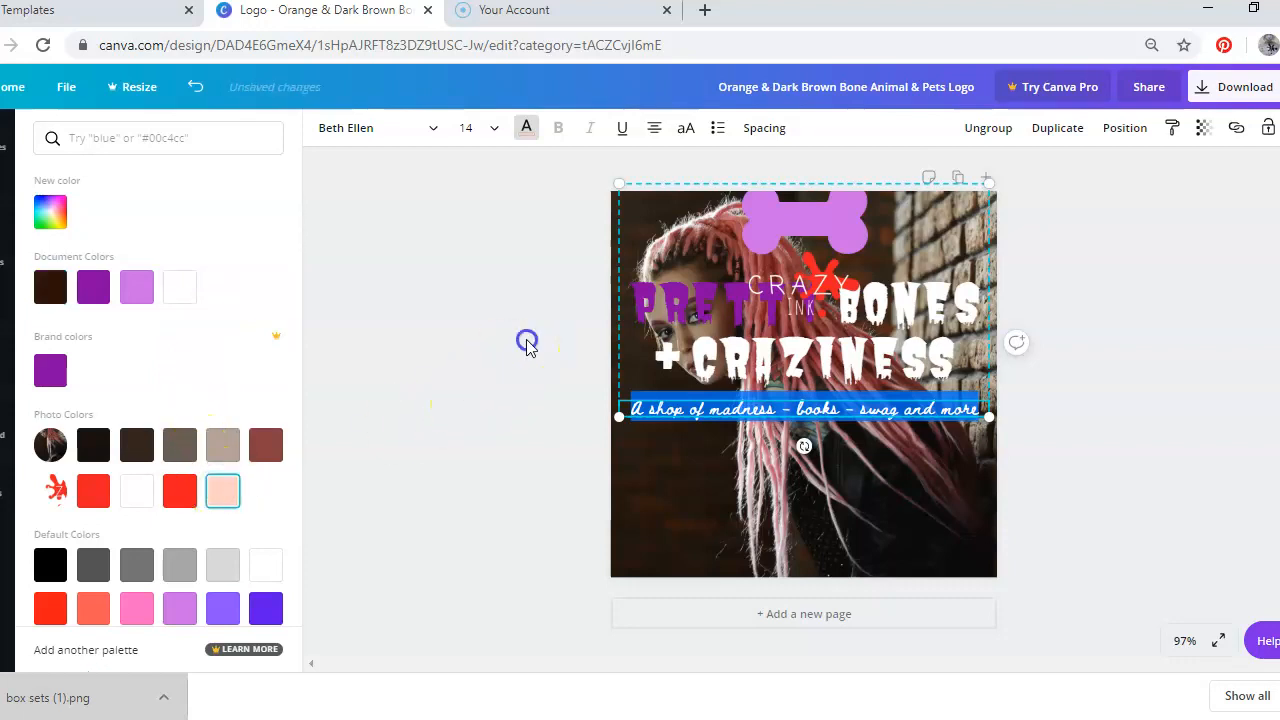
left_click(527, 343)
left_click(1074, 357)
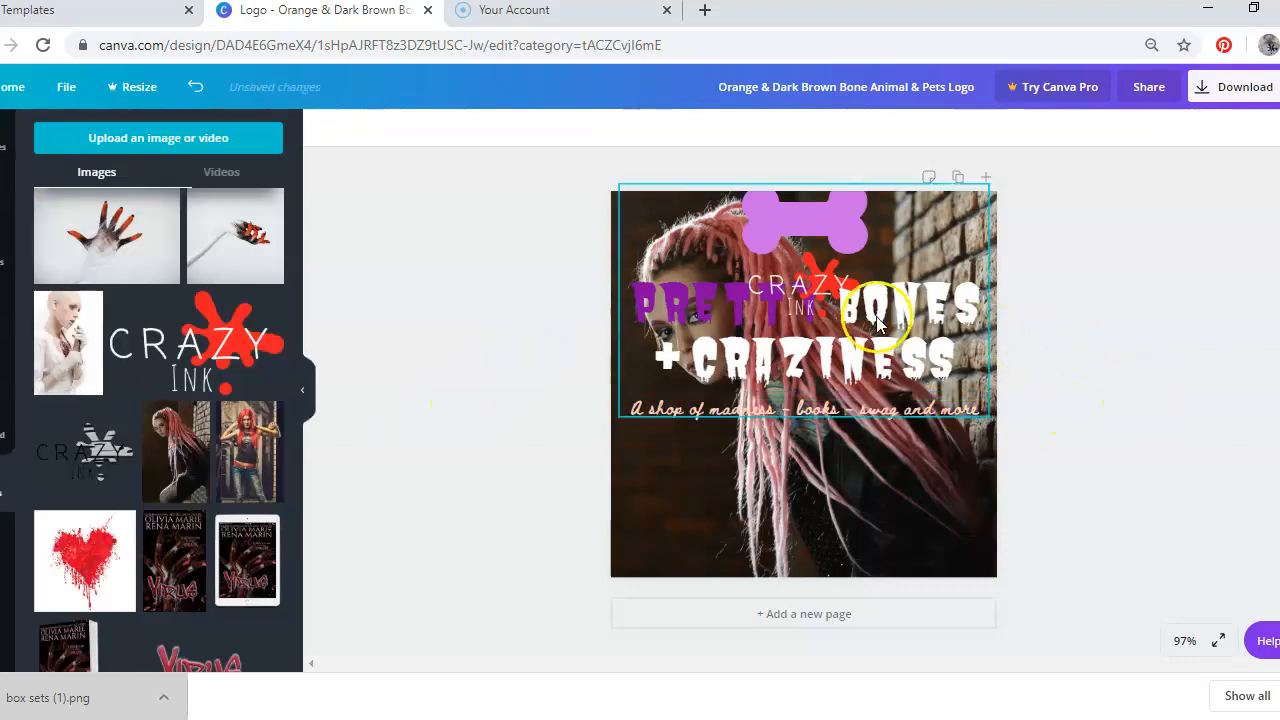
left_click_drag(877, 322, 873, 438)
Delete the Crazy Ink logo image from the design
left_click(712, 318)
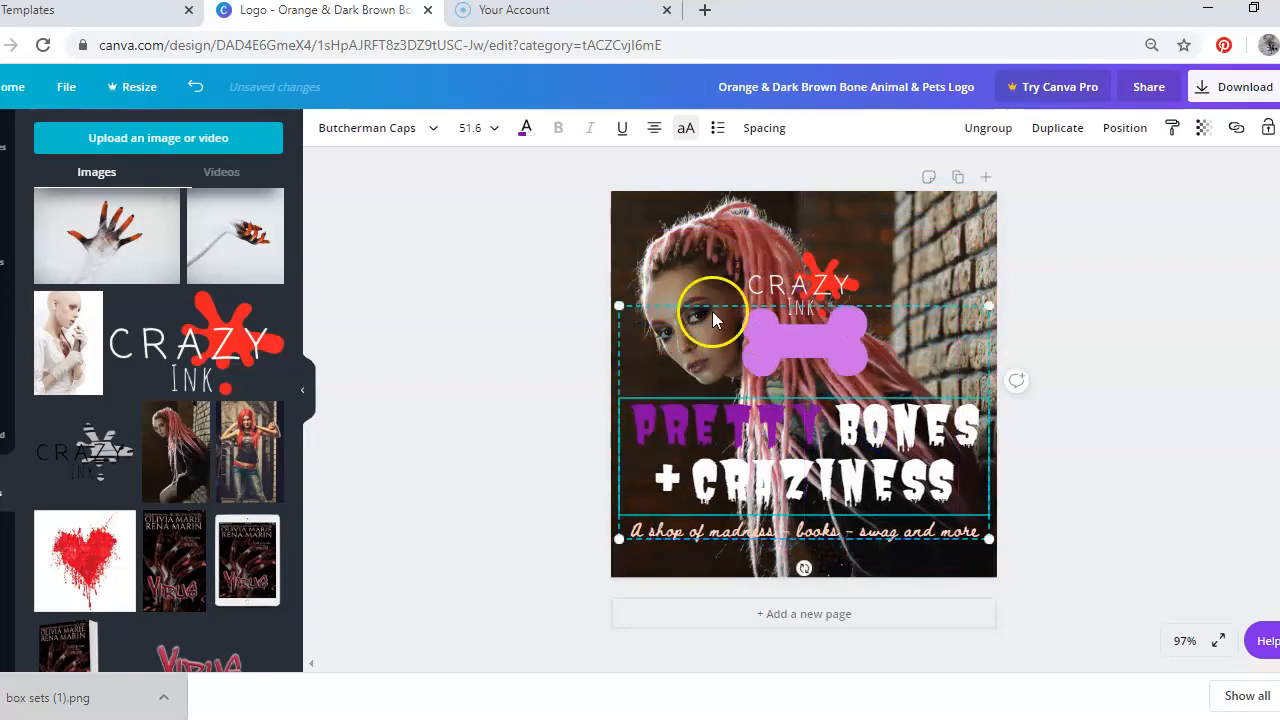
left_click(822, 262)
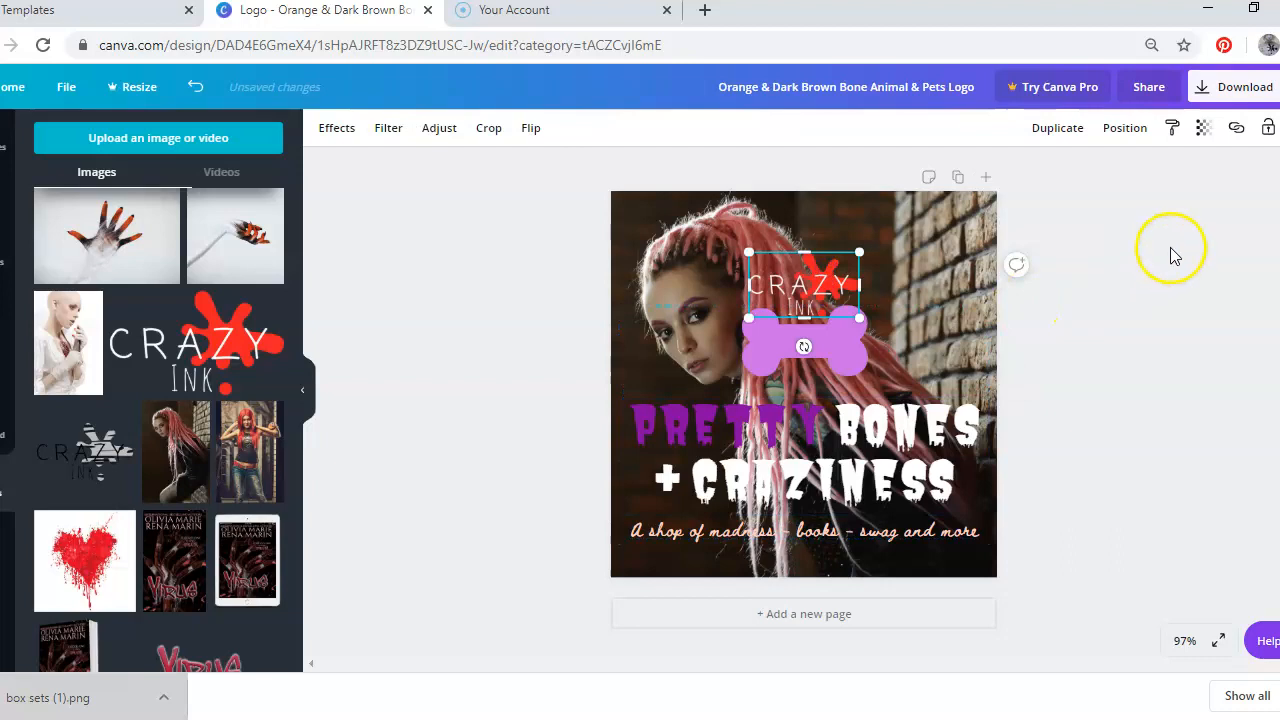
key("Delete")
Shrink the logo group to about 247 × 156 and place it in the lower-right corner
left_click(749, 329)
left_click(620, 302)
left_click_drag(624, 305, 799, 421)
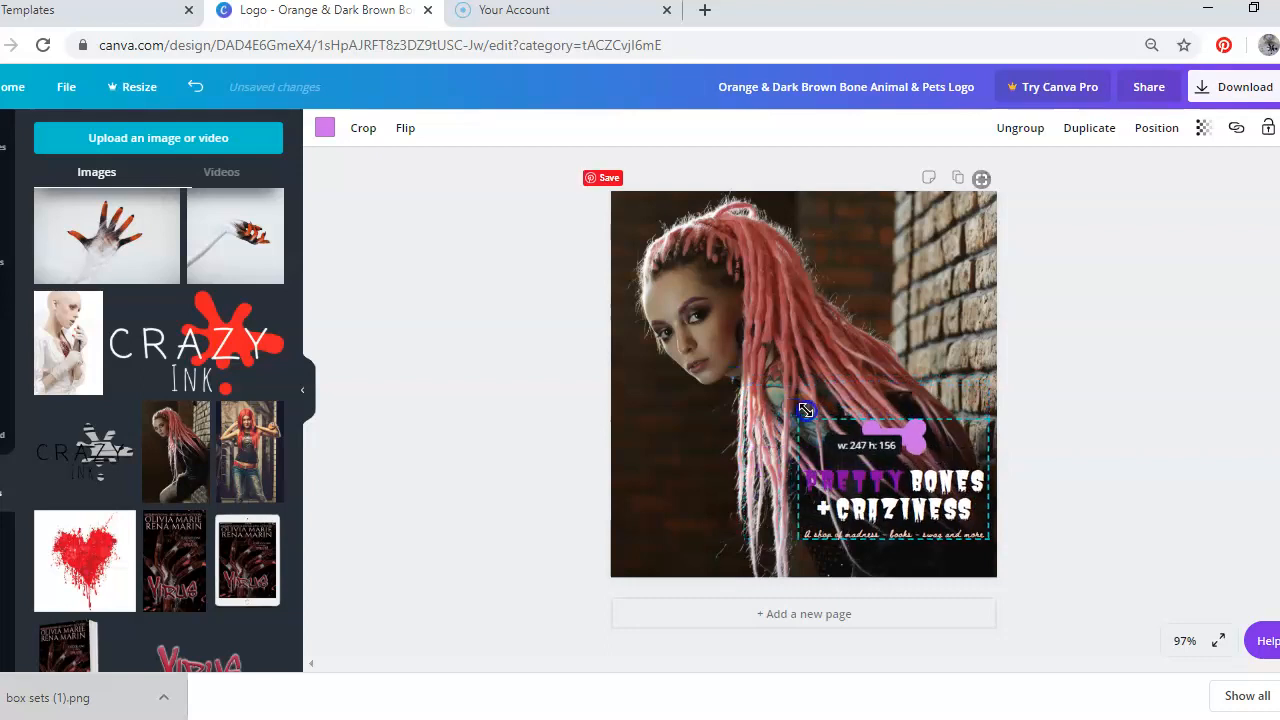
mouse_move(885, 471)
left_mouse_down()
mouse_move(879, 501)
mouse_move(886, 482)
left_mouse_up()
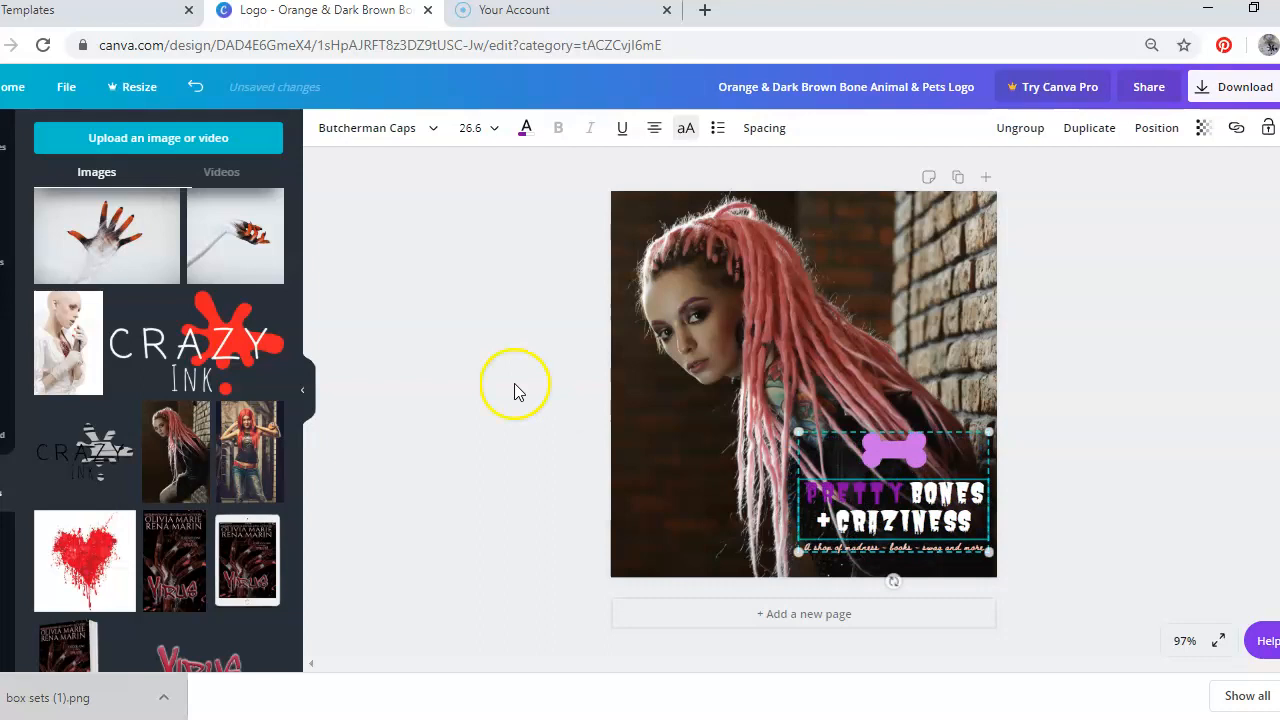
left_click(431, 290)
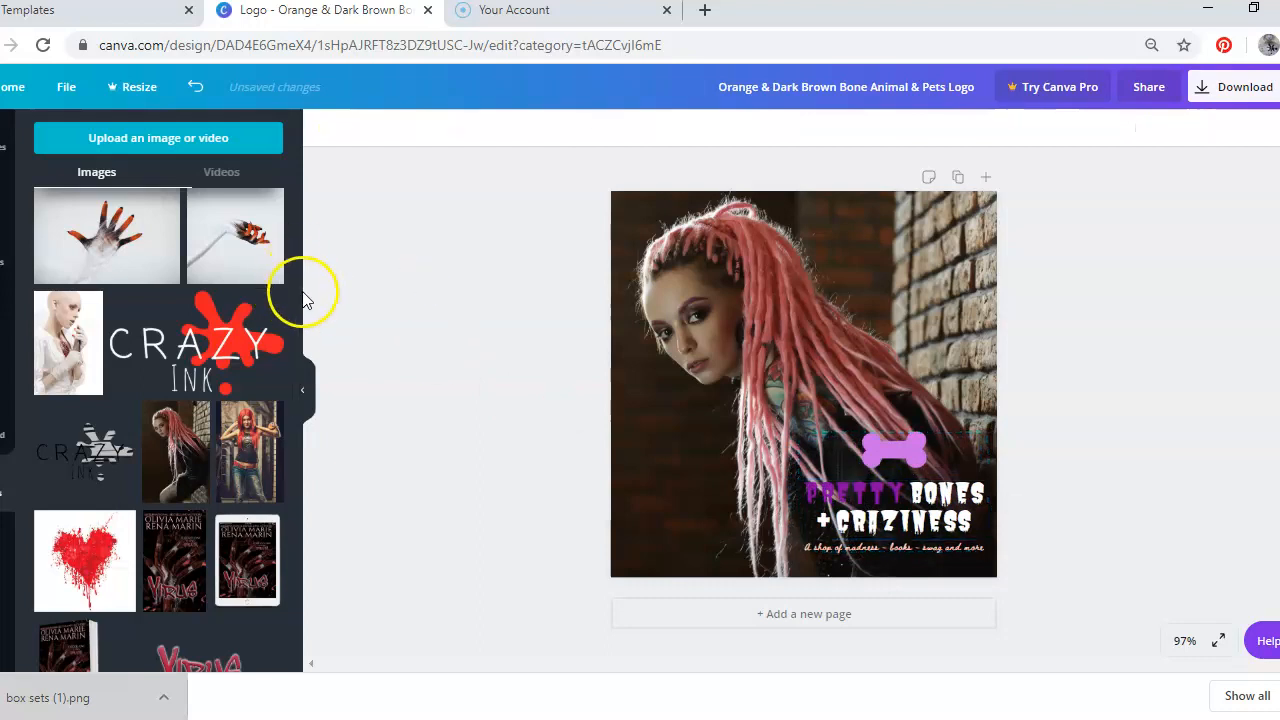
Add the uploaded Virus title image to the upper right and rotate it diagonally
left_click_drag(302, 313, 305, 396)
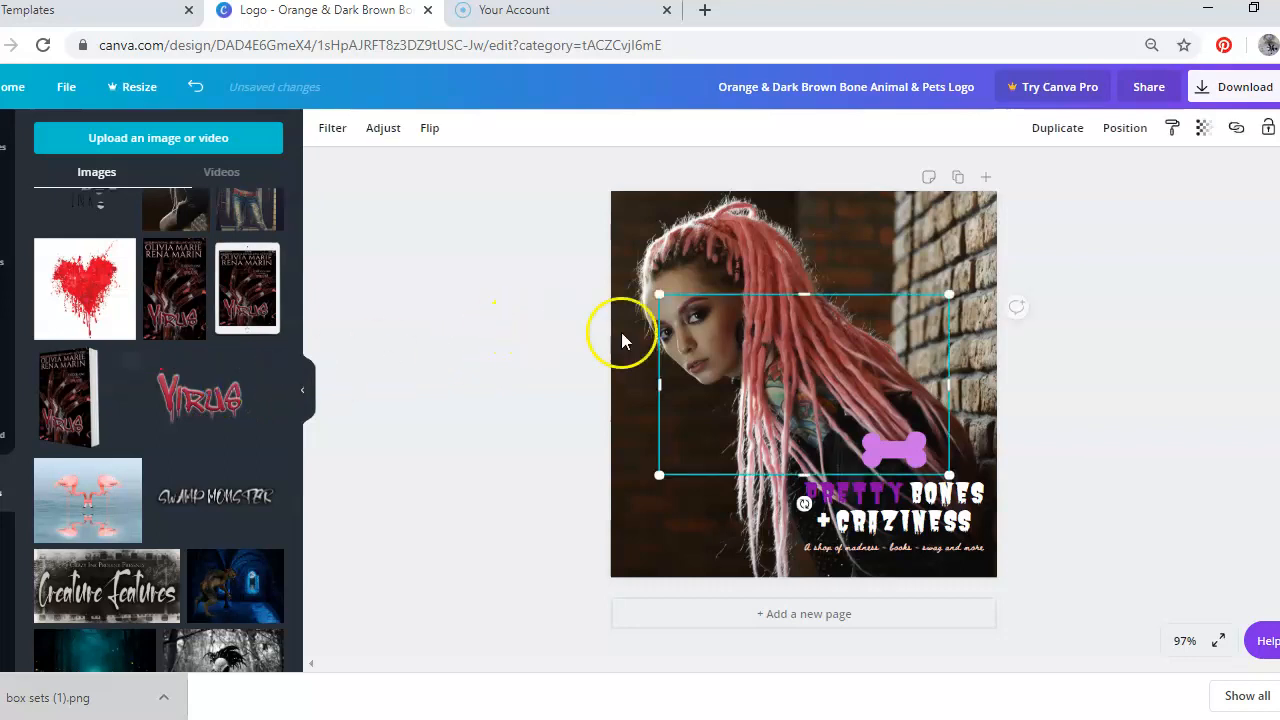
left_click_drag(829, 372, 918, 246)
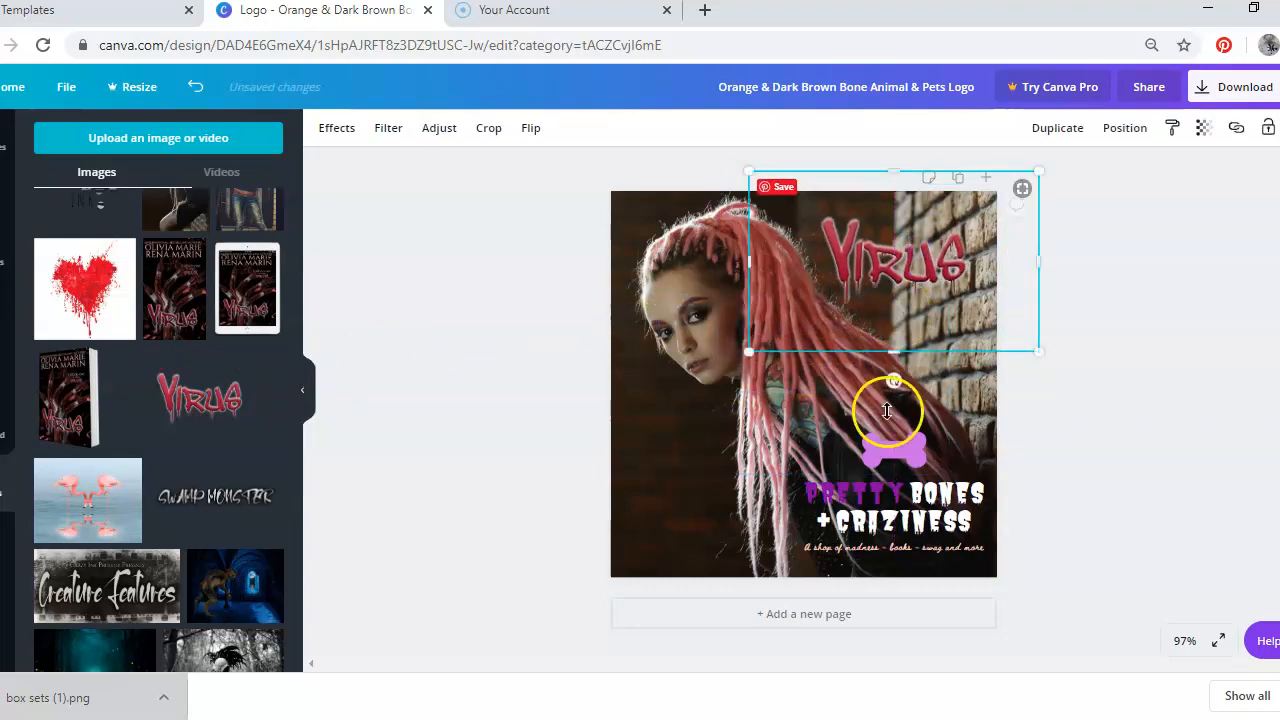
left_click_drag(855, 378, 848, 357)
left_click_drag(887, 297, 916, 306)
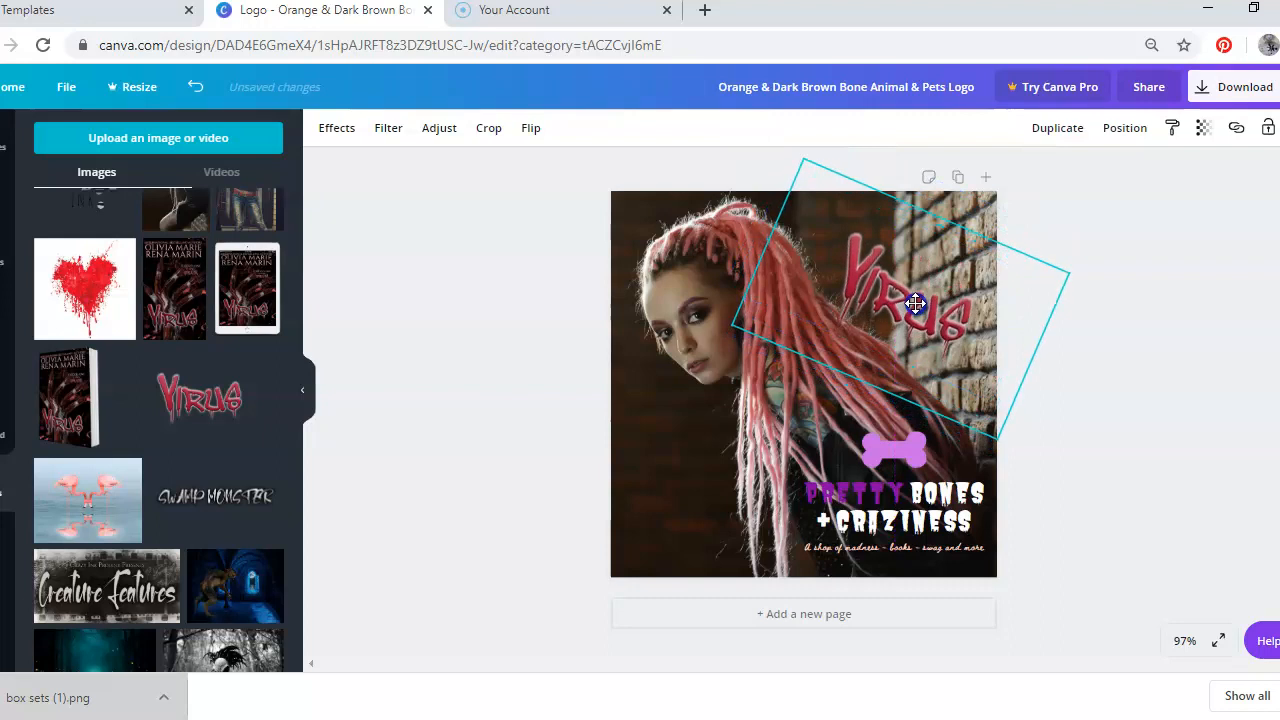
left_click_drag(851, 405, 842, 396)
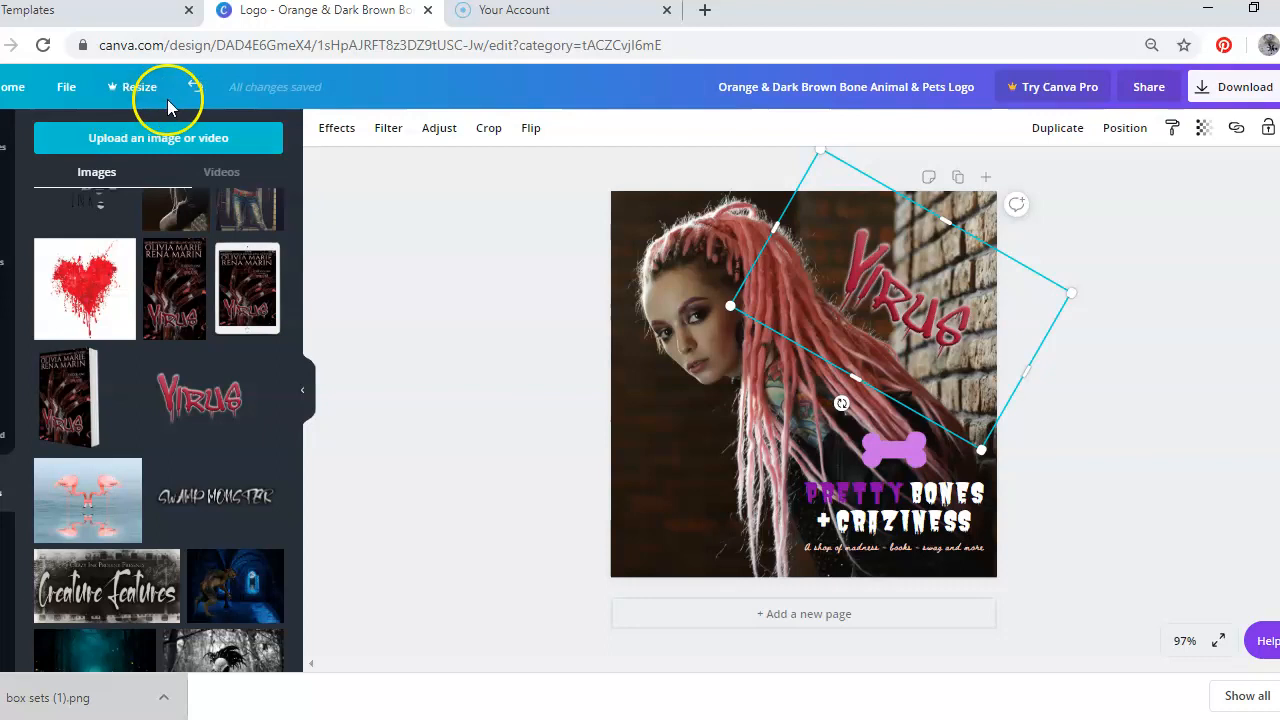
Return to the home page and create a new YouTube Thumbnail design
left_click(10, 88)
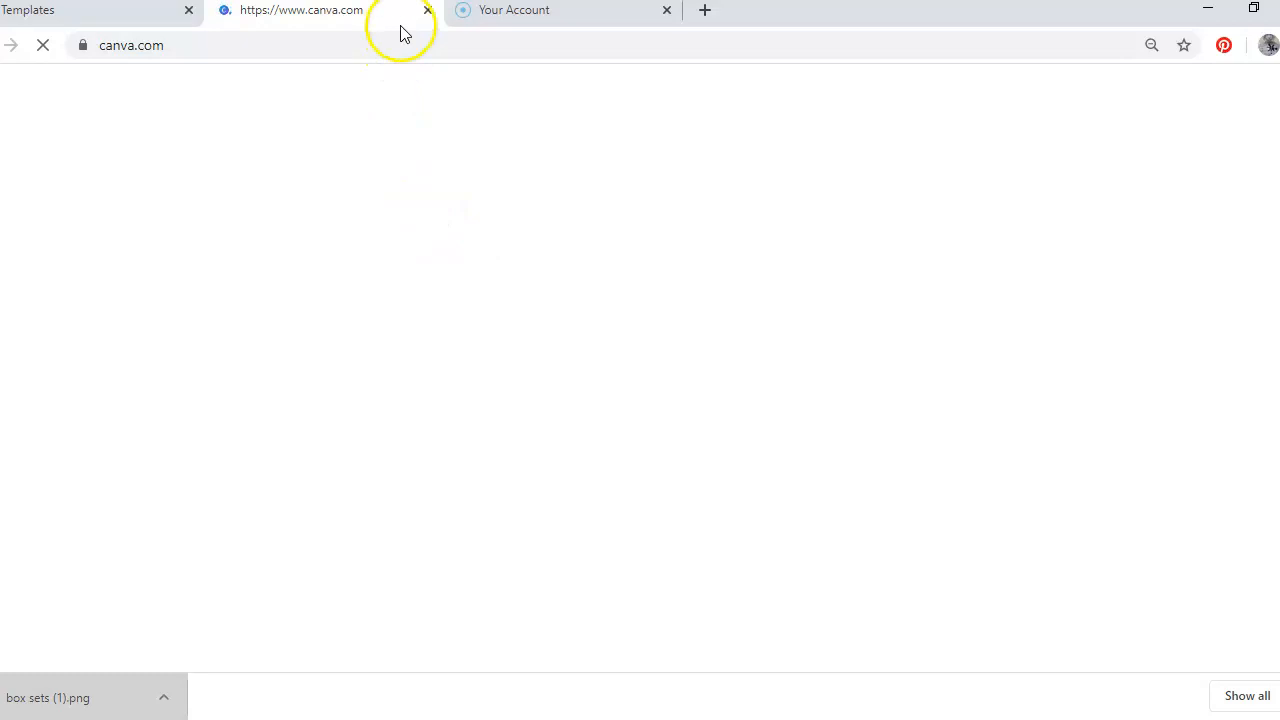
left_click(427, 10)
left_click(304, 10)
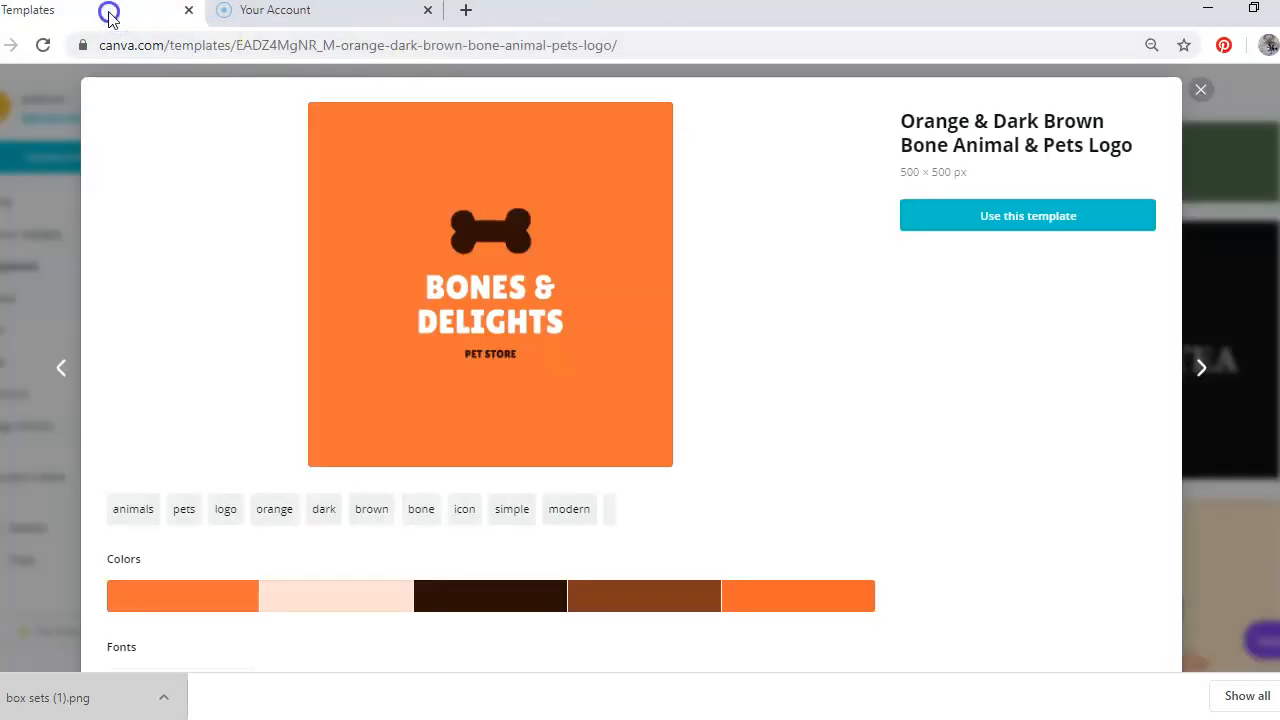
left_click(1201, 90)
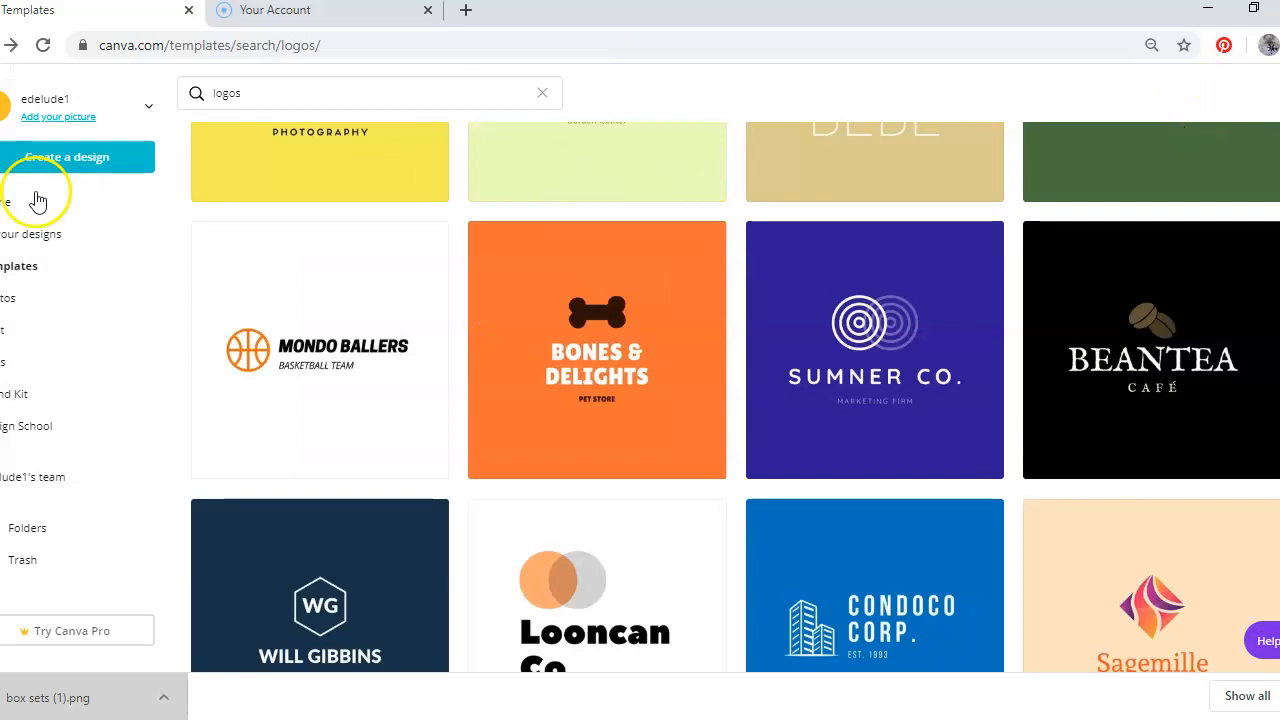
left_click(78, 160)
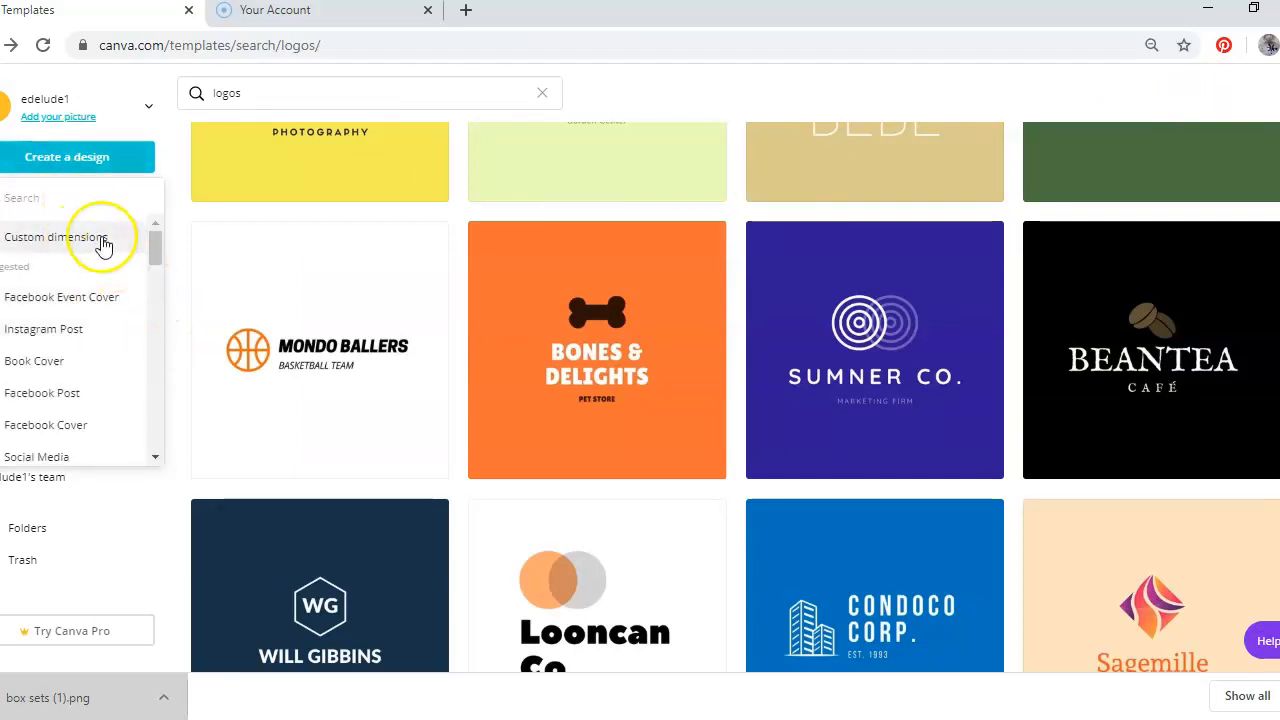
type("youtube")
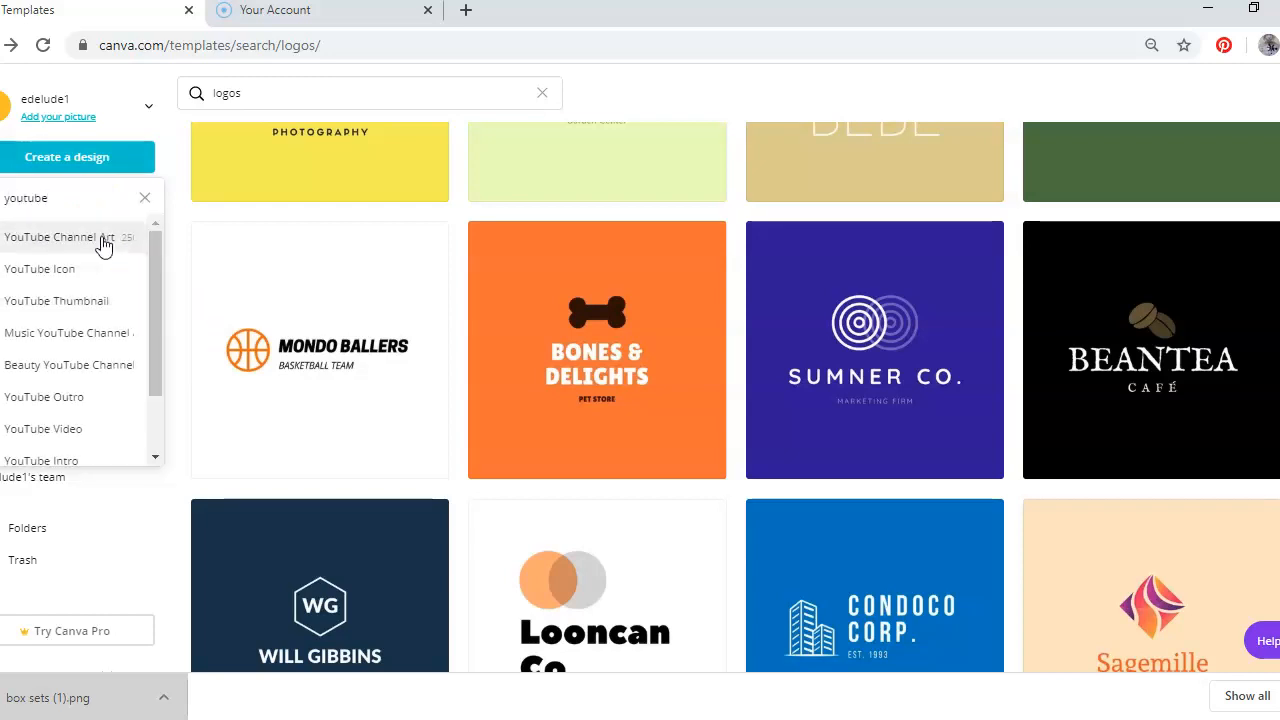
left_click(97, 301)
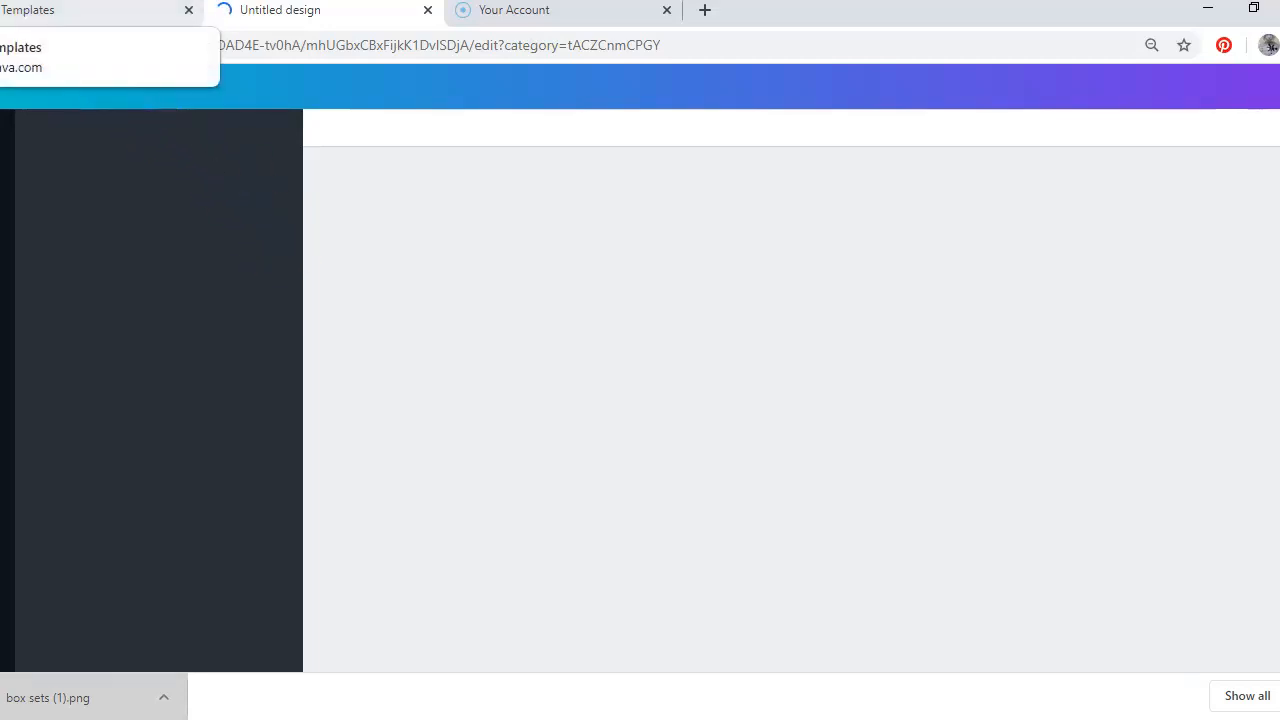
left_click_drag(1145, 10, 1075, 30)
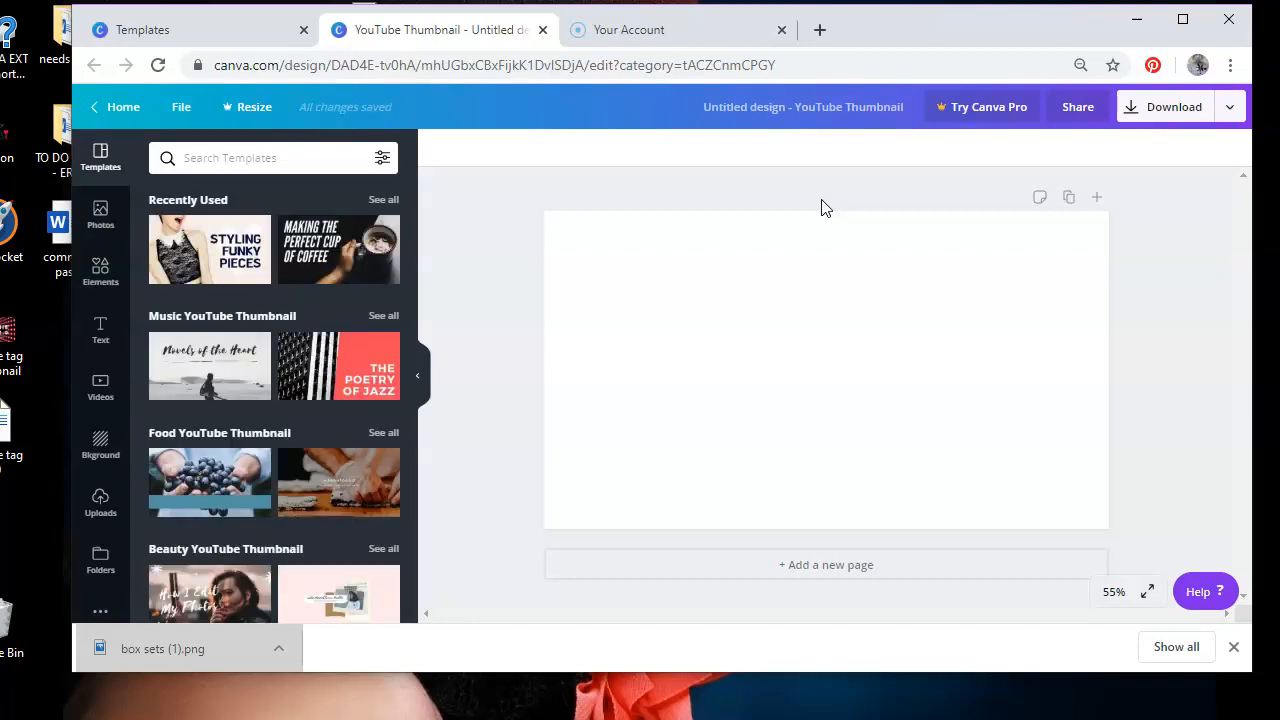
Apply the Styling Funky Pieces template to the blank thumbnail
left_click(600, 300)
left_click(212, 268)
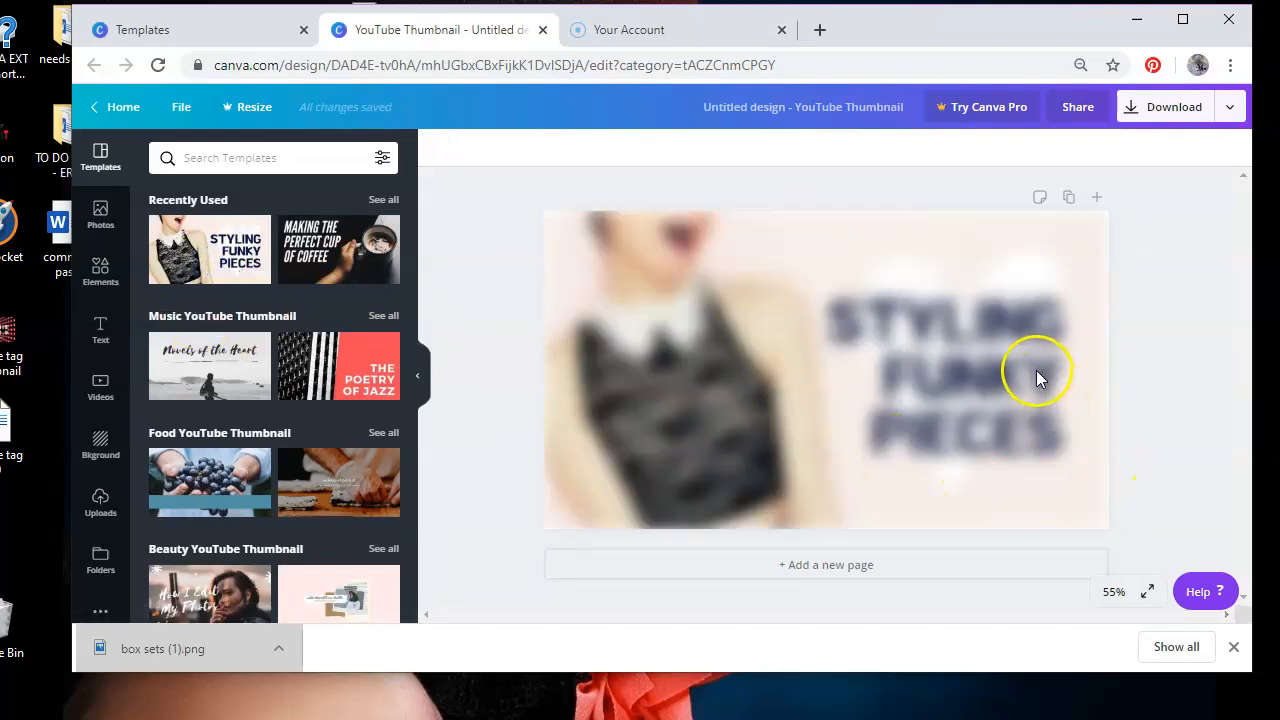
left_click(1035, 375)
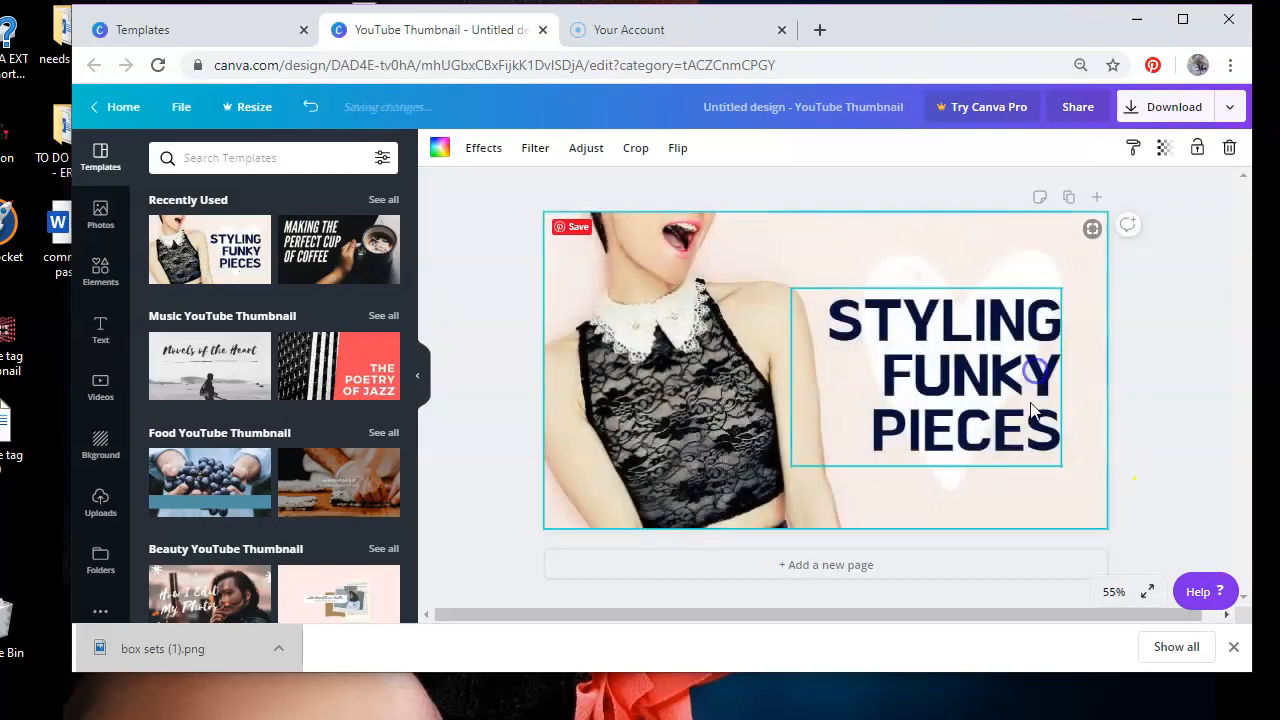
Replace the template title text with "CANVA 101 HOW TO DESIGN FOR DUMMIES", breaking the line after 101
left_click_drag(835, 330, 1070, 463)
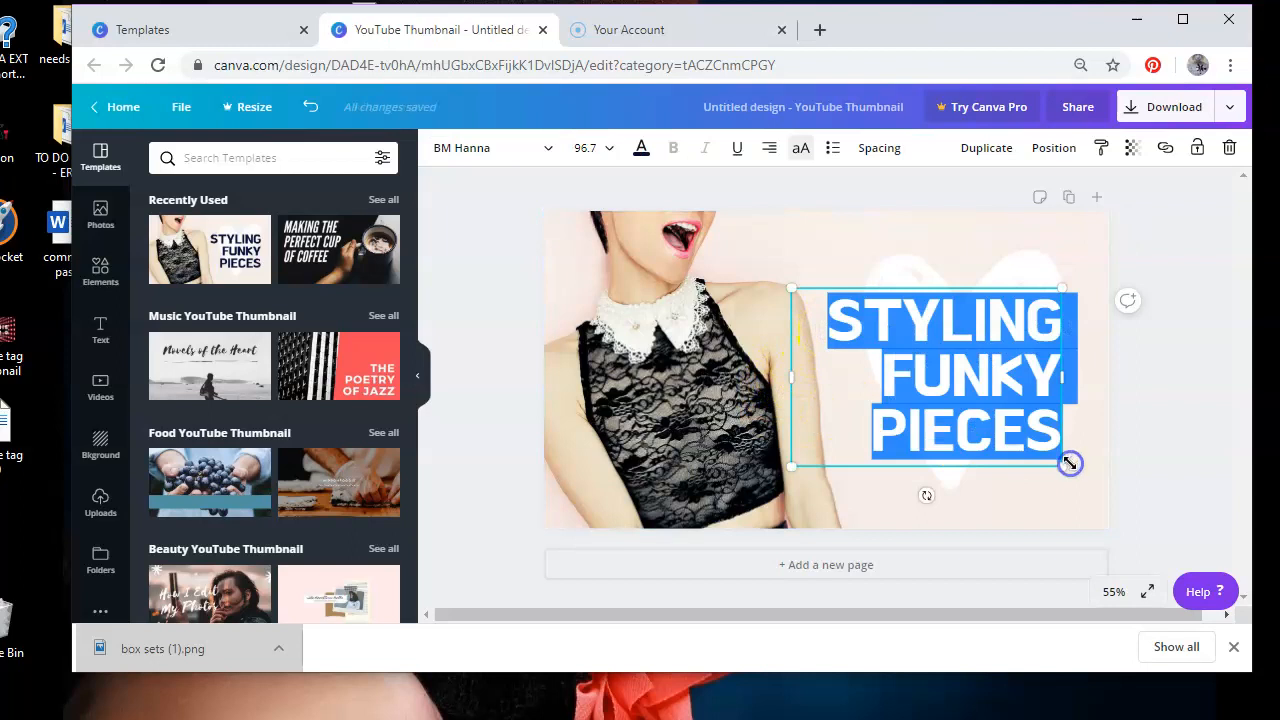
type("CANVA 10")
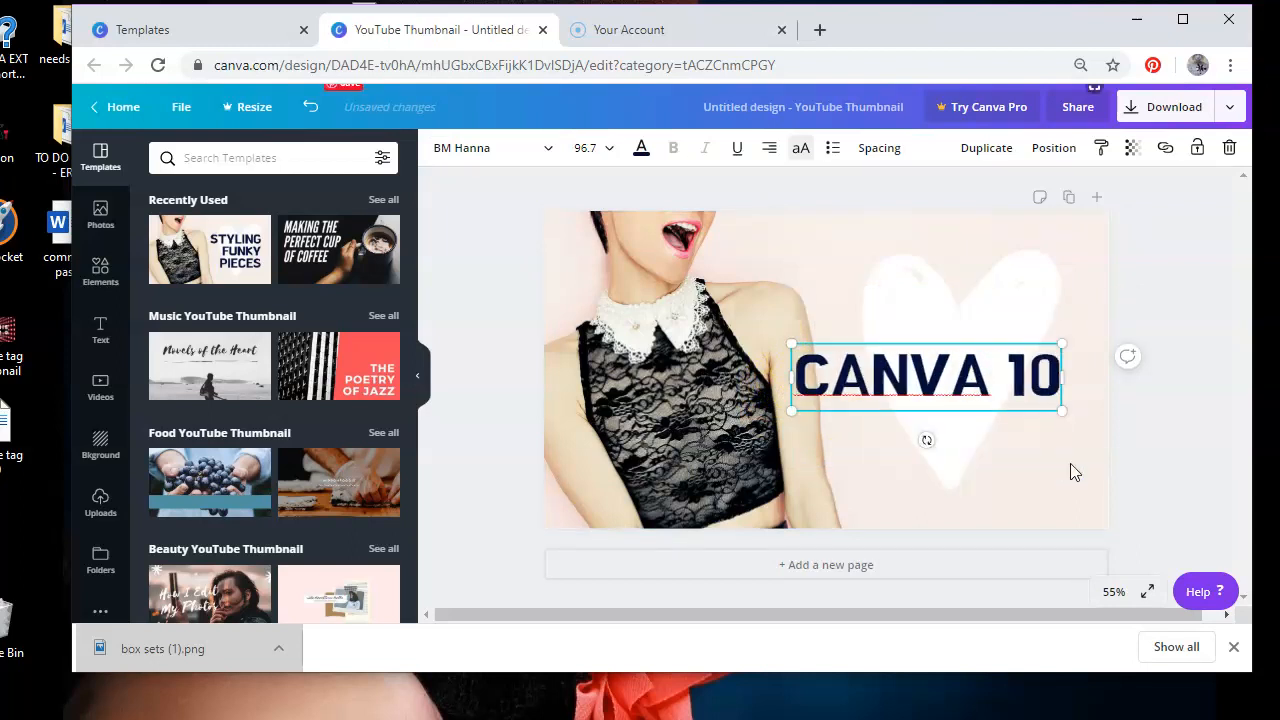
type("1")
key("Return")
type("HOW")
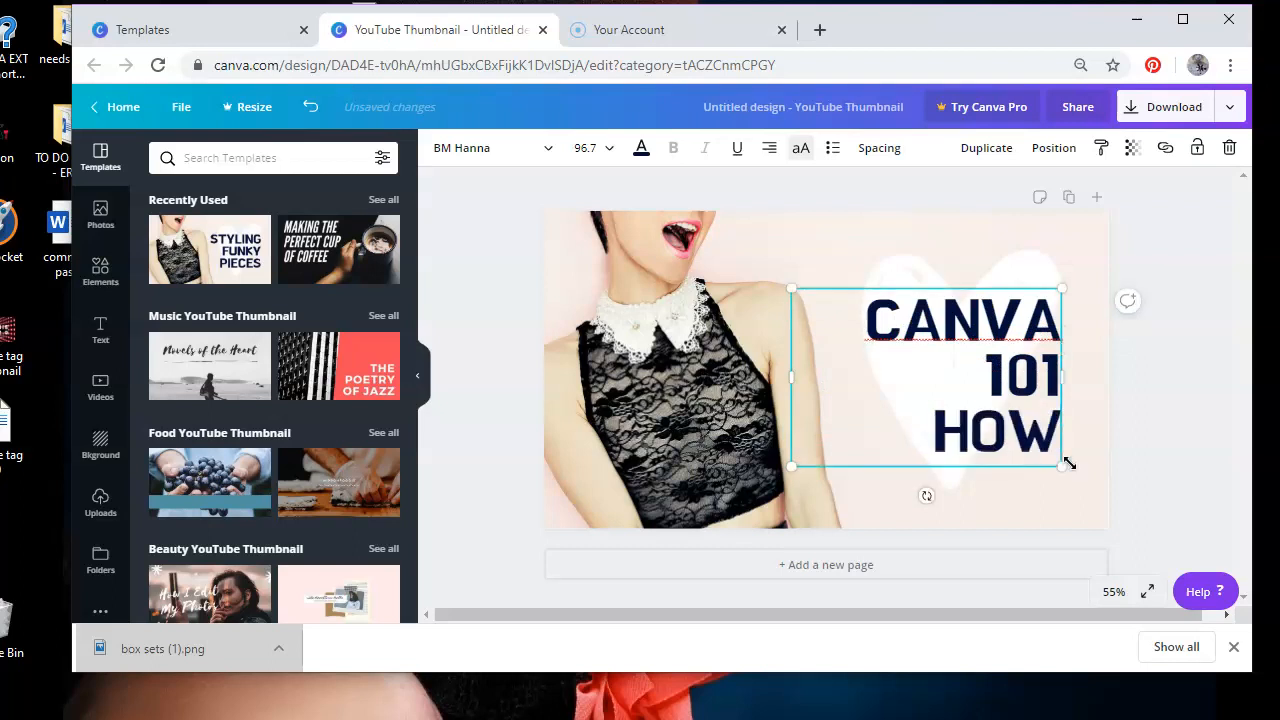
type(" TO ")
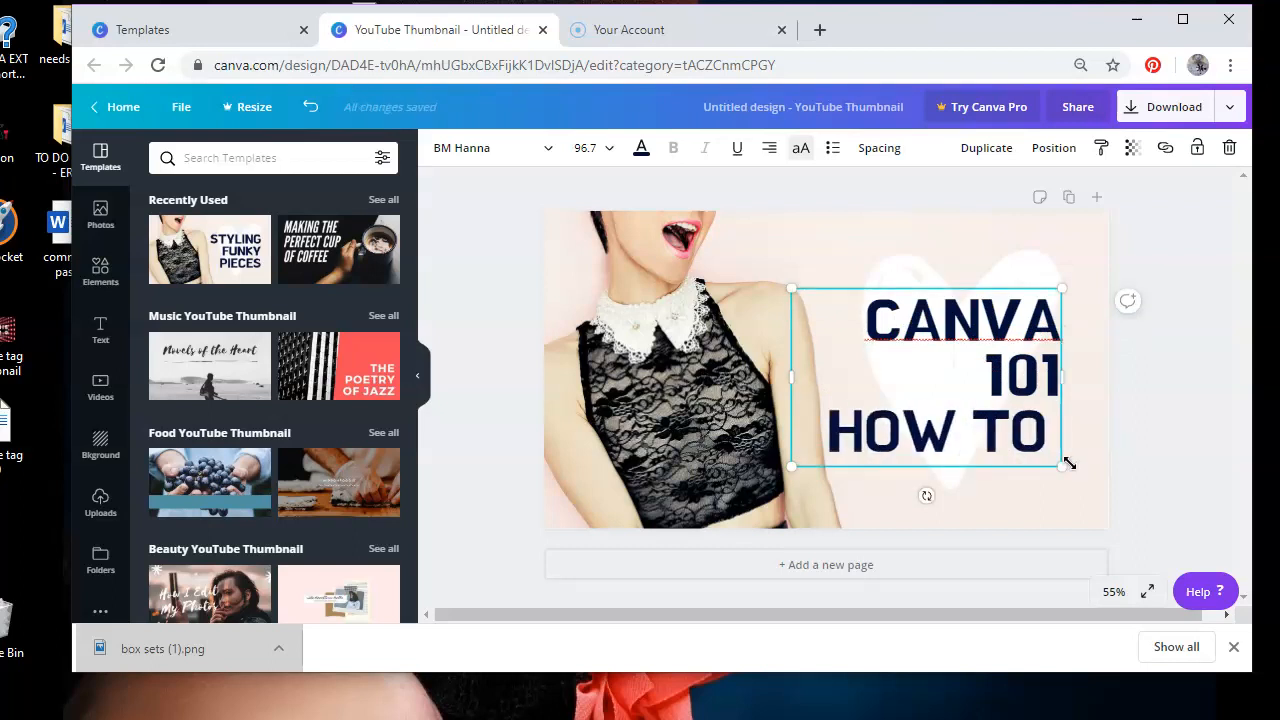
type("DESIGN FOR")
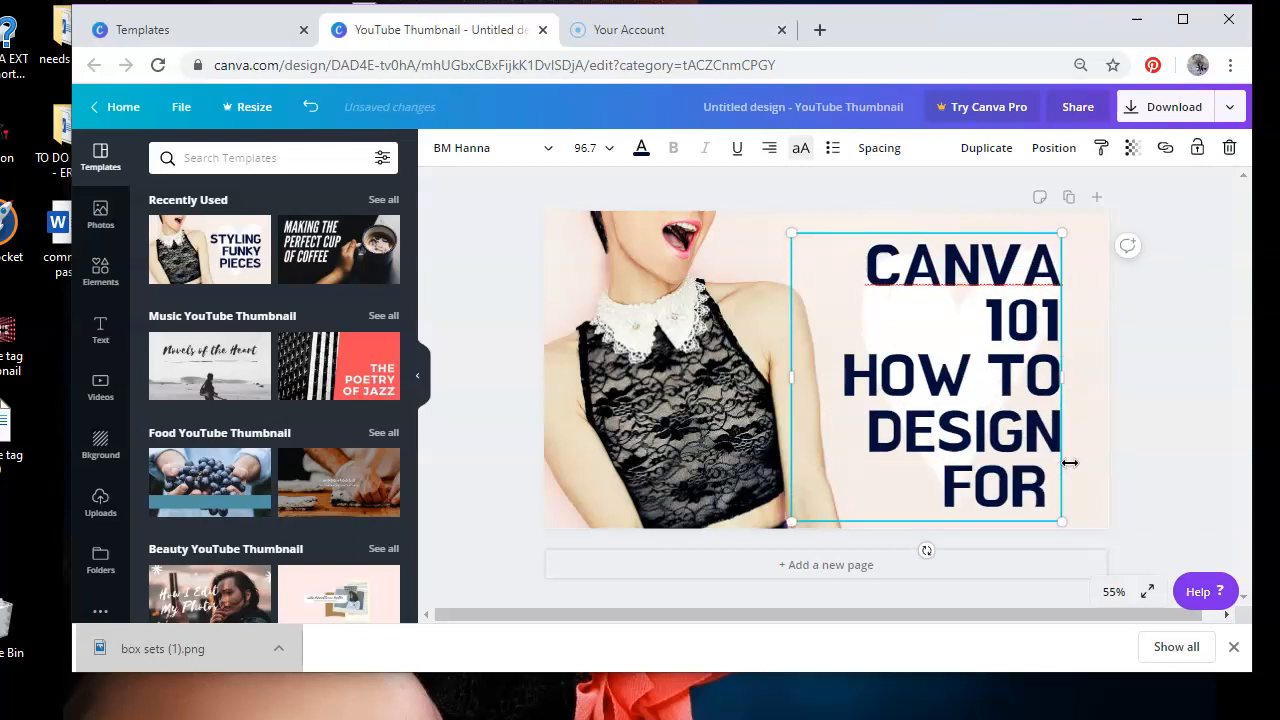
type(" DUMMIES")
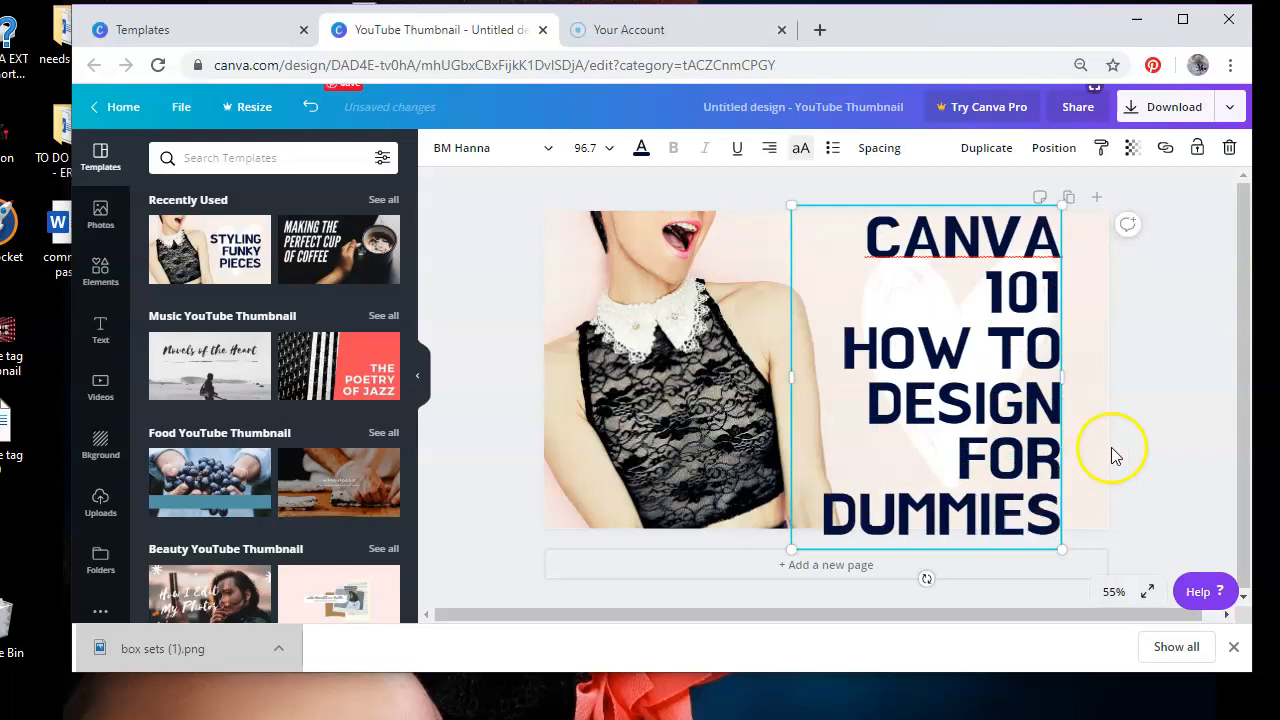
left_click(1208, 429)
Set the title's line height to 0.85 and reposition the text box on the right side
left_click(705, 362)
left_click_drag(930, 347, 933, 298)
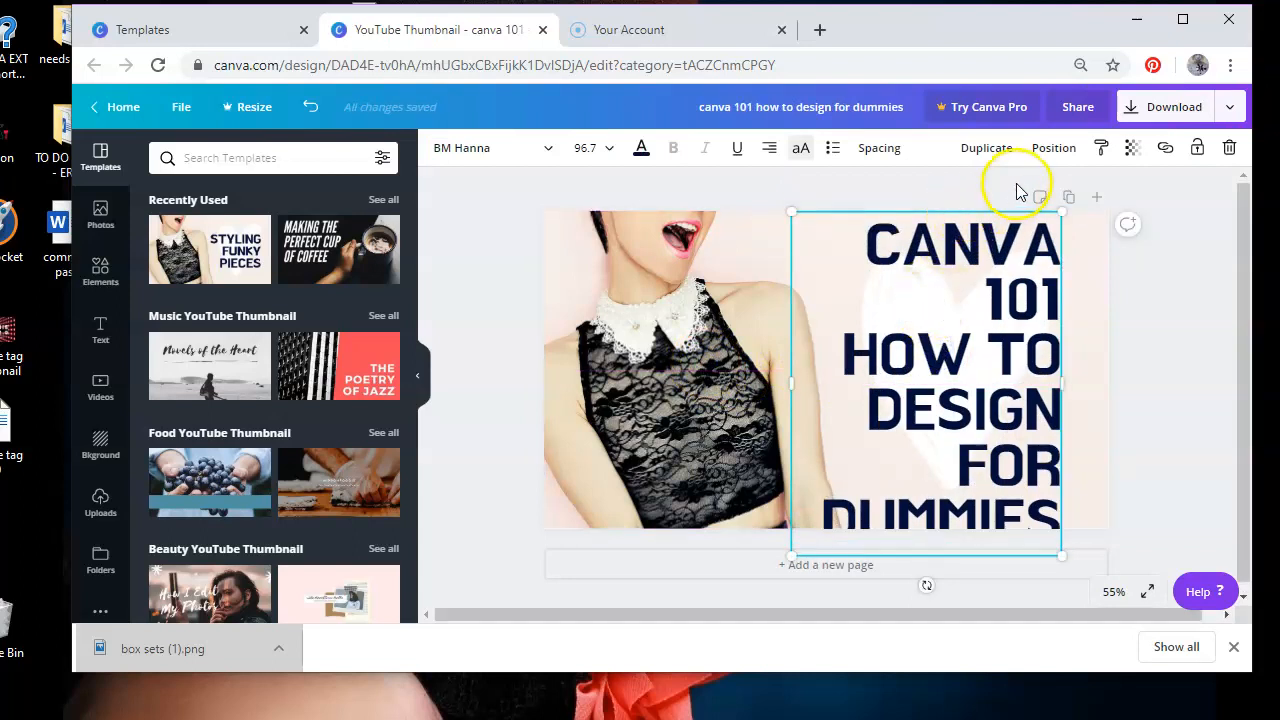
left_click(880, 149)
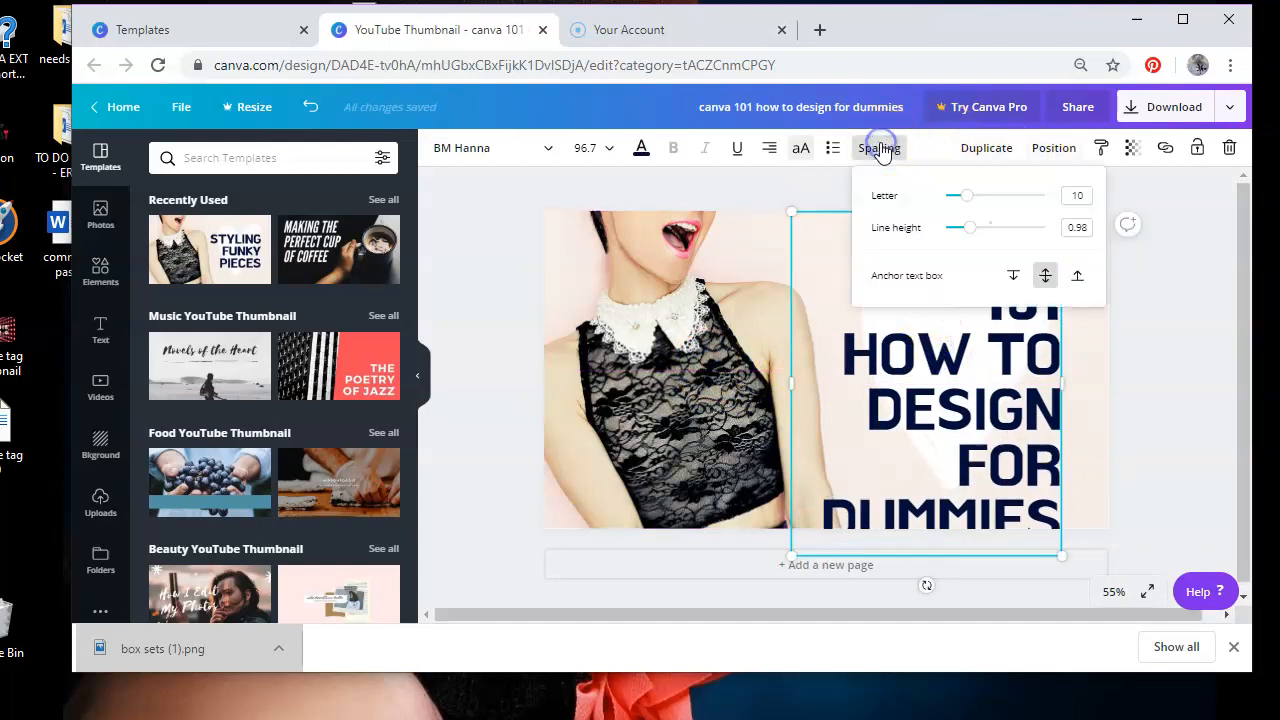
left_click_drag(971, 238, 963, 237)
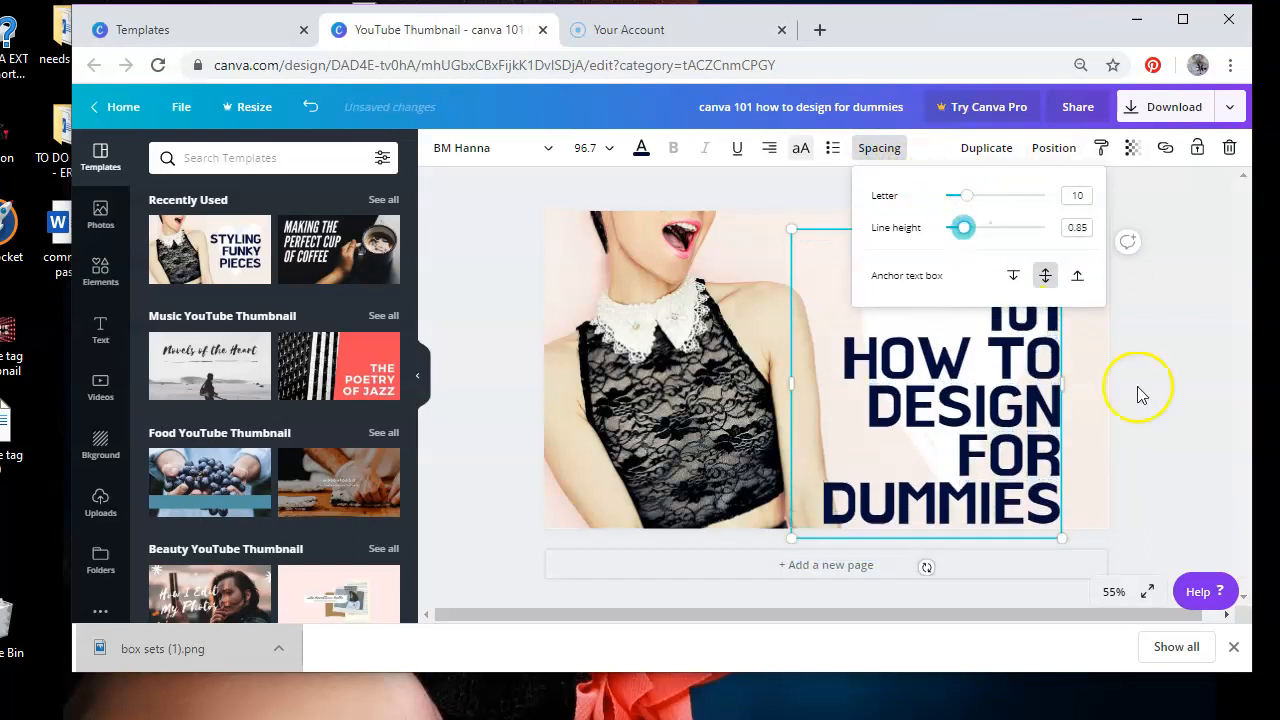
left_click(1208, 440)
left_click_drag(1010, 418, 987, 408)
Delete the model photo from the thumbnail
left_click(571, 368)
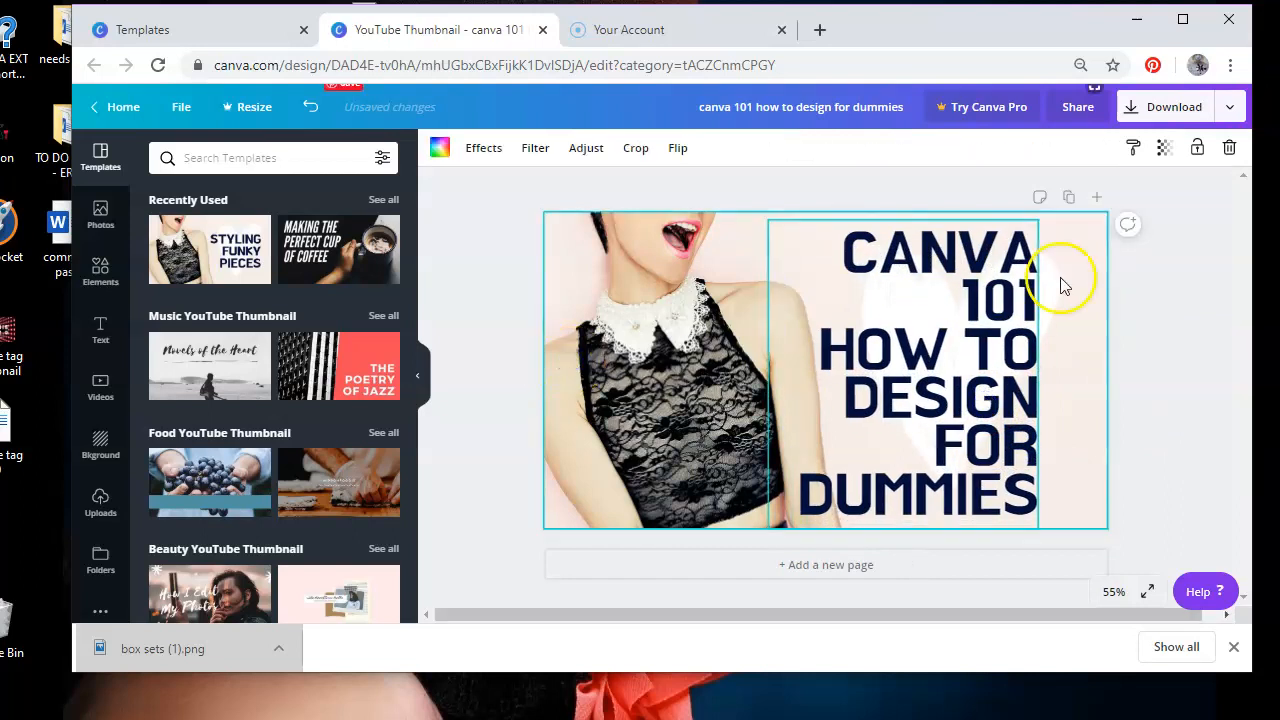
left_click(1230, 148)
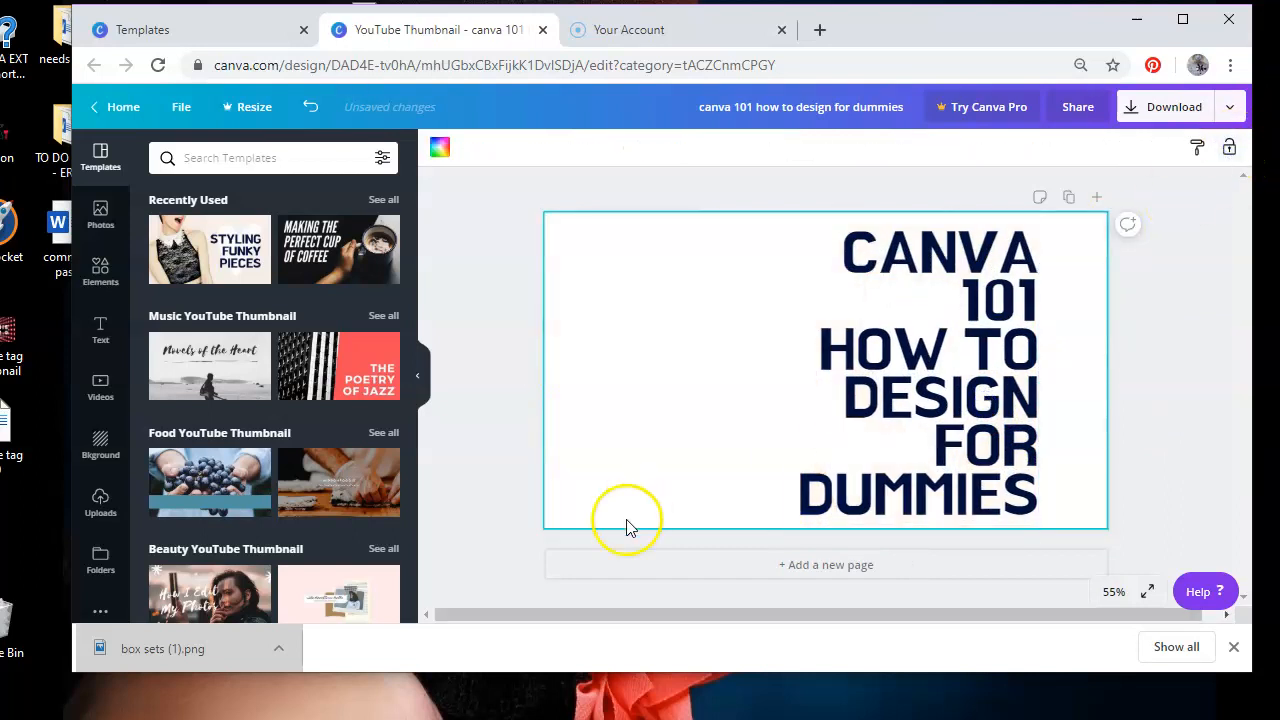
Add the uploaded orange-nailed hand photo and enlarge it to fill the thumbnail
left_click(98, 505)
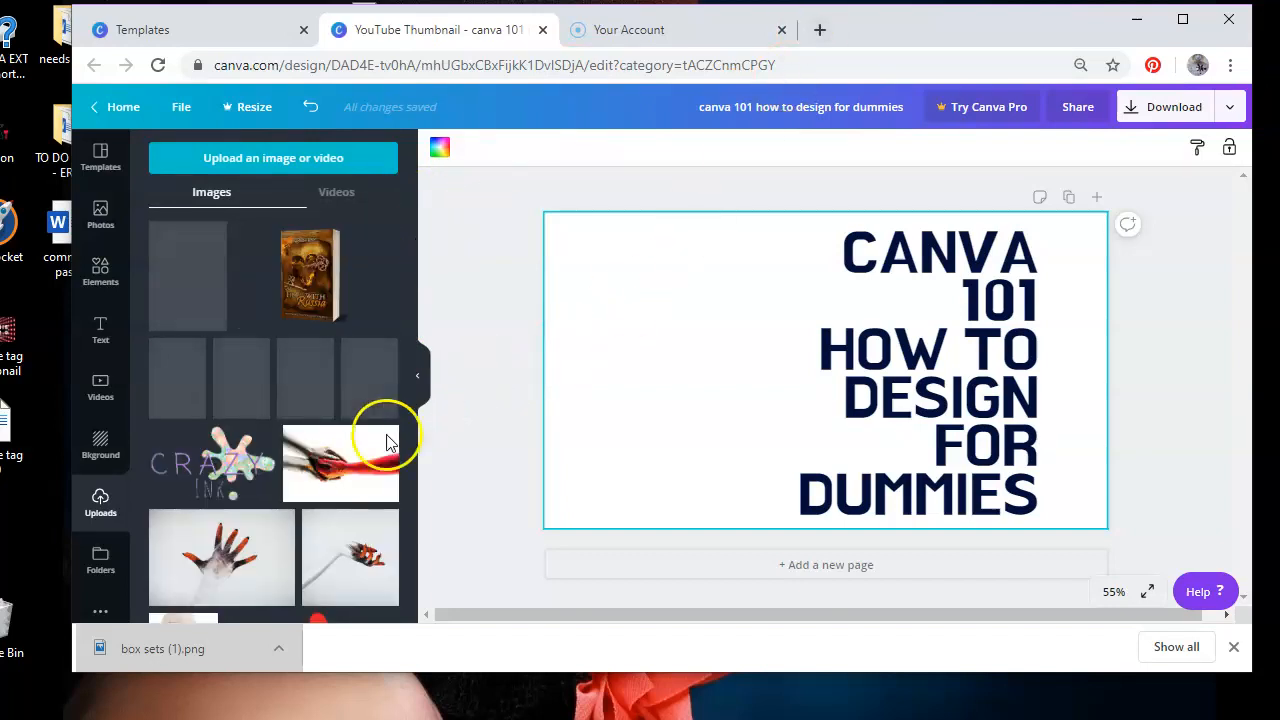
left_click_drag(416, 412, 415, 465)
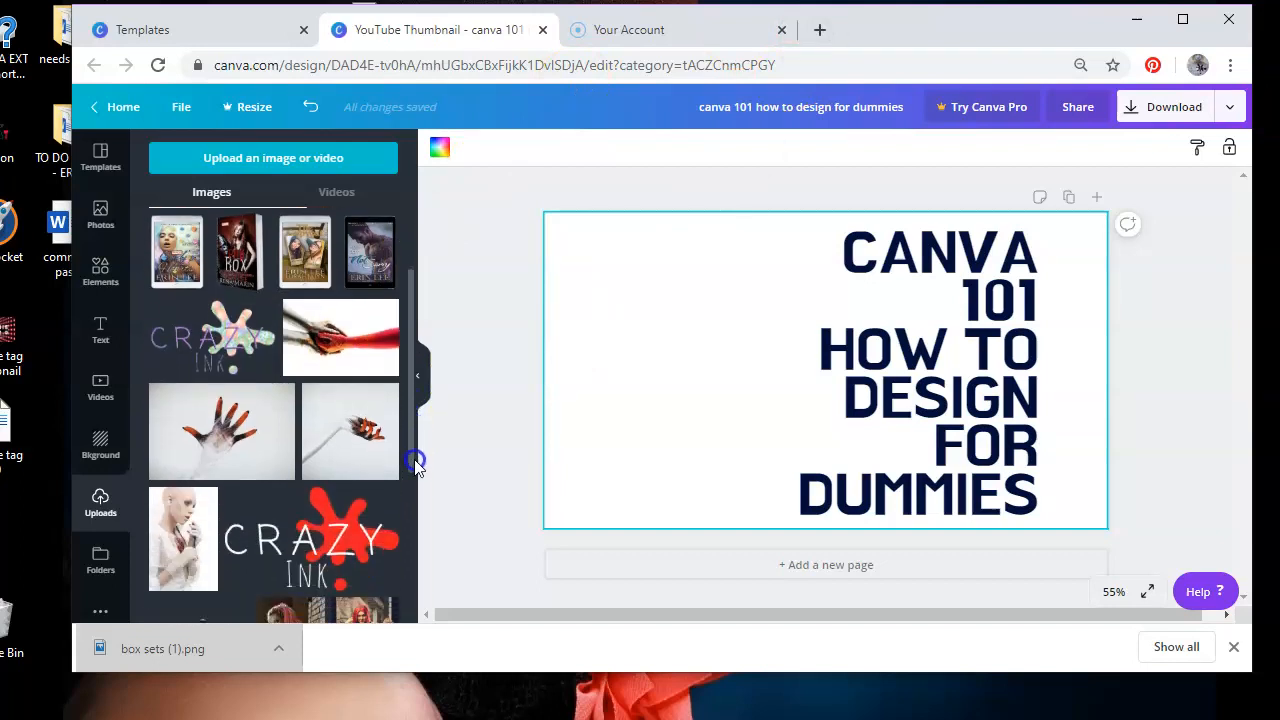
left_click(348, 455)
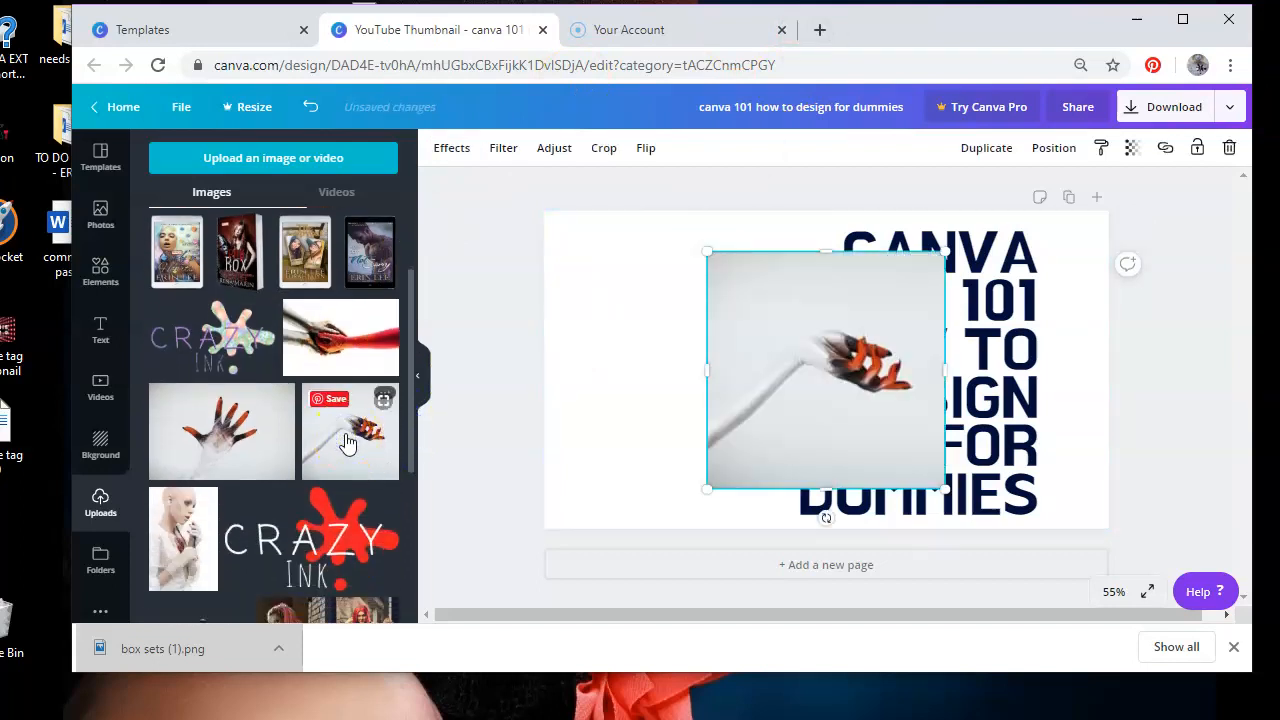
left_click_drag(707, 251, 243, 49)
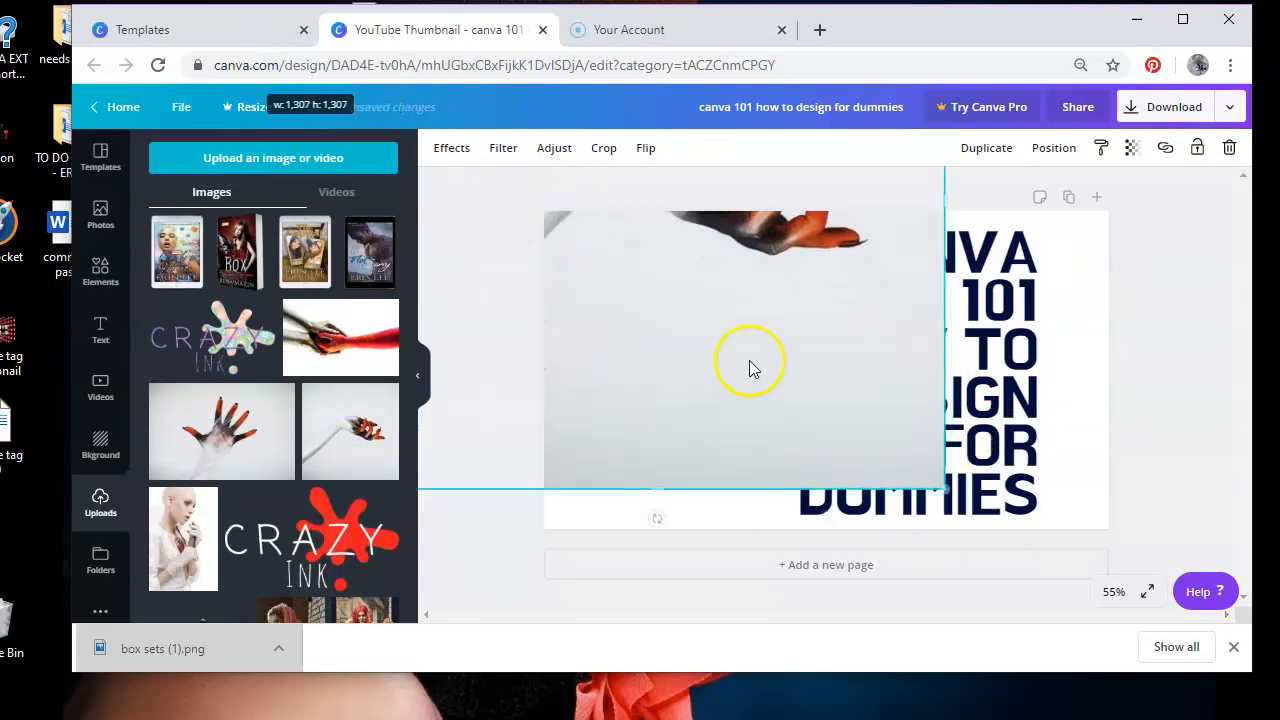
left_click_drag(868, 480, 881, 503)
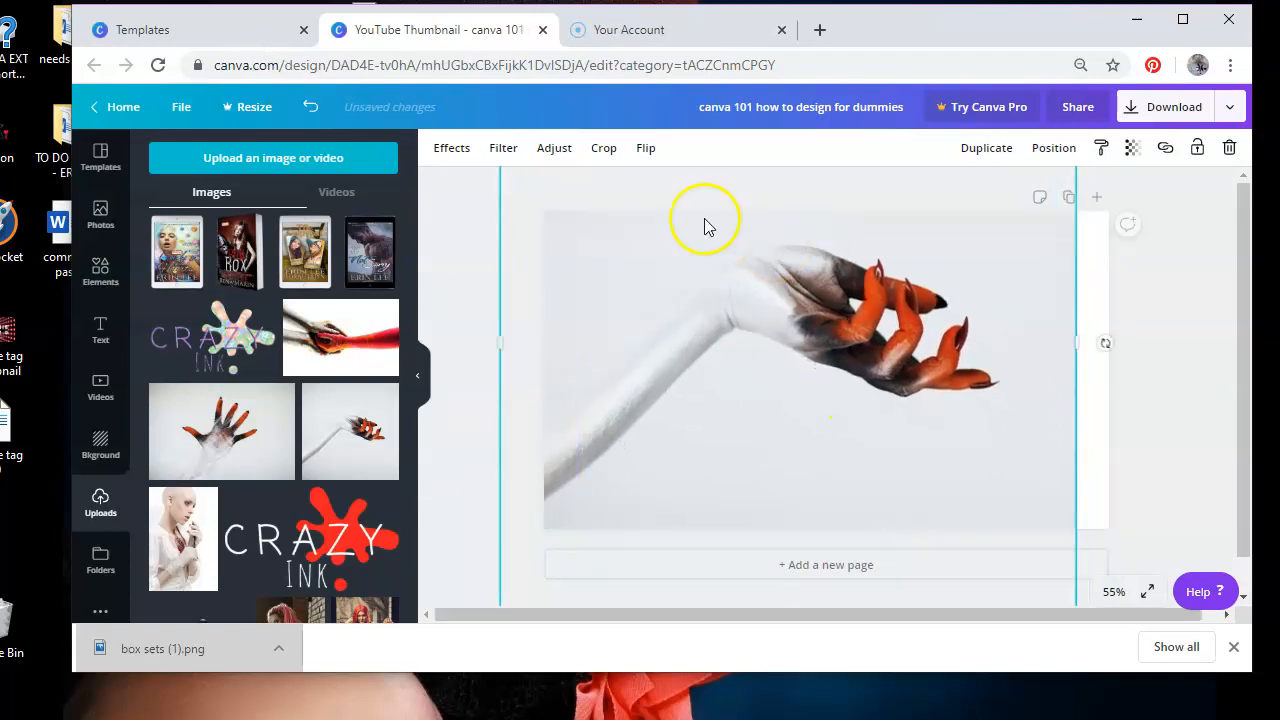
Flip the hand photo horizontally and send it backward behind the title text
left_click(650, 147)
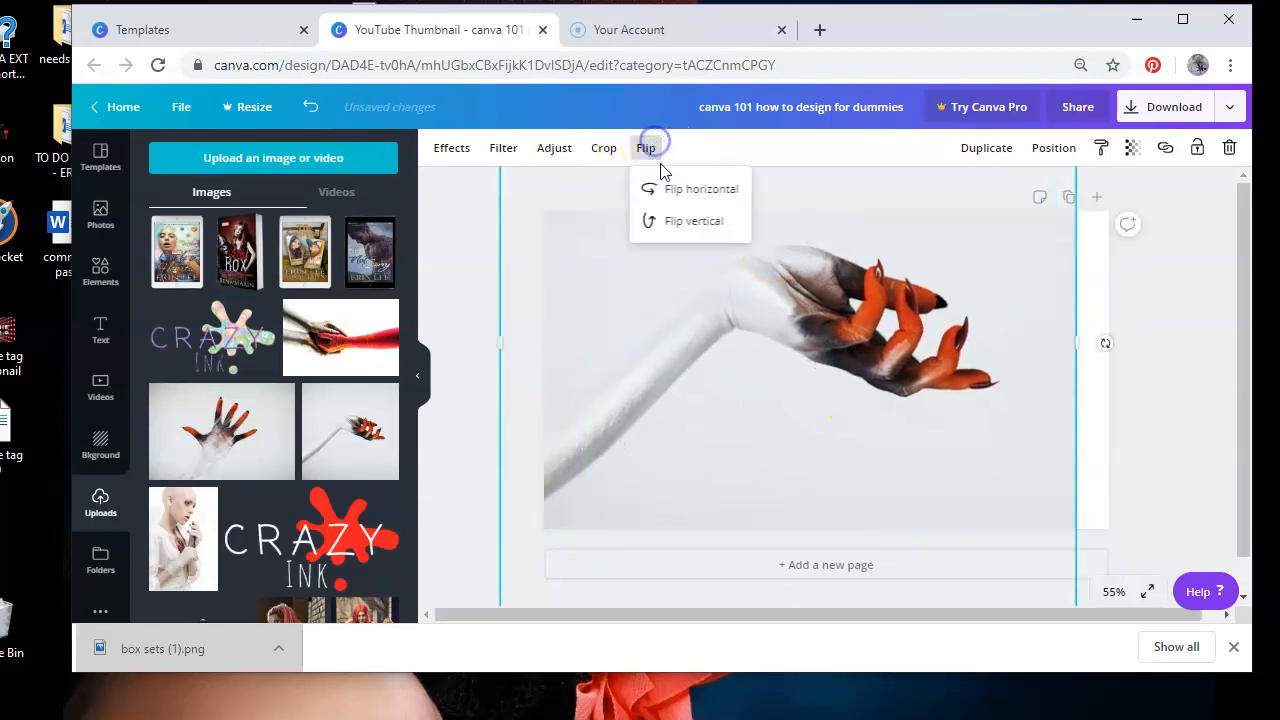
left_click(668, 188)
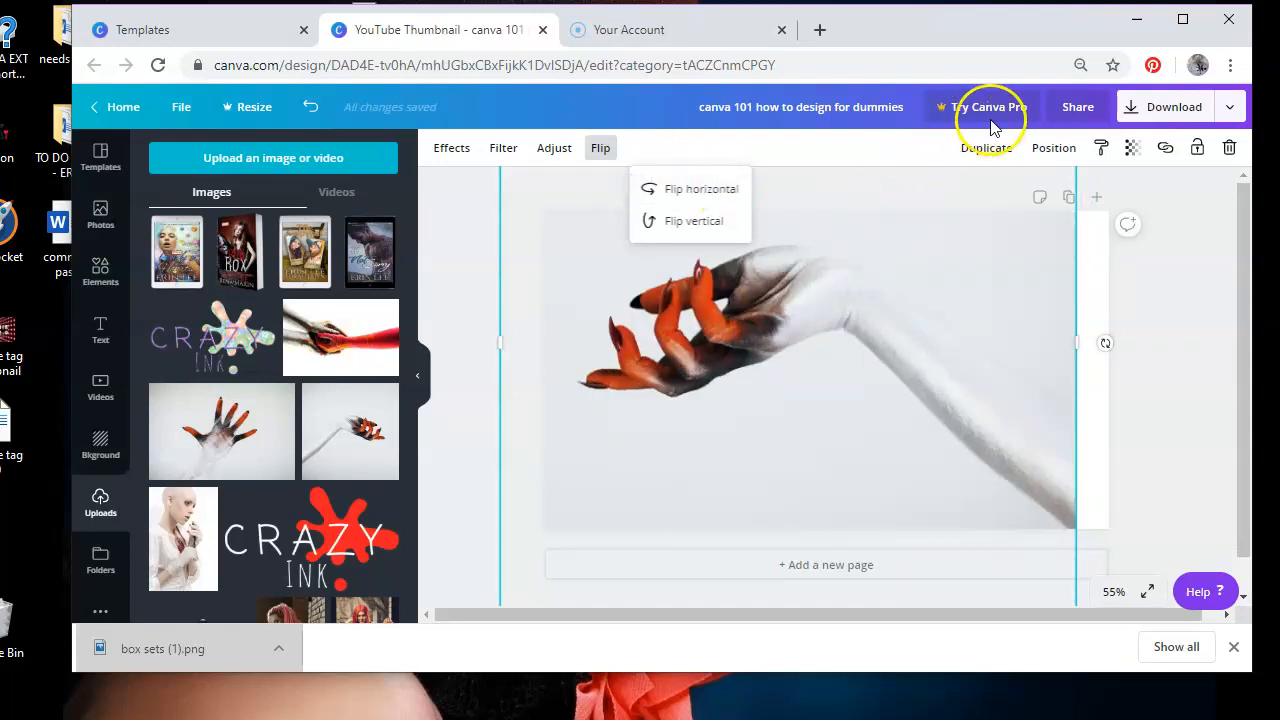
left_click(1038, 147)
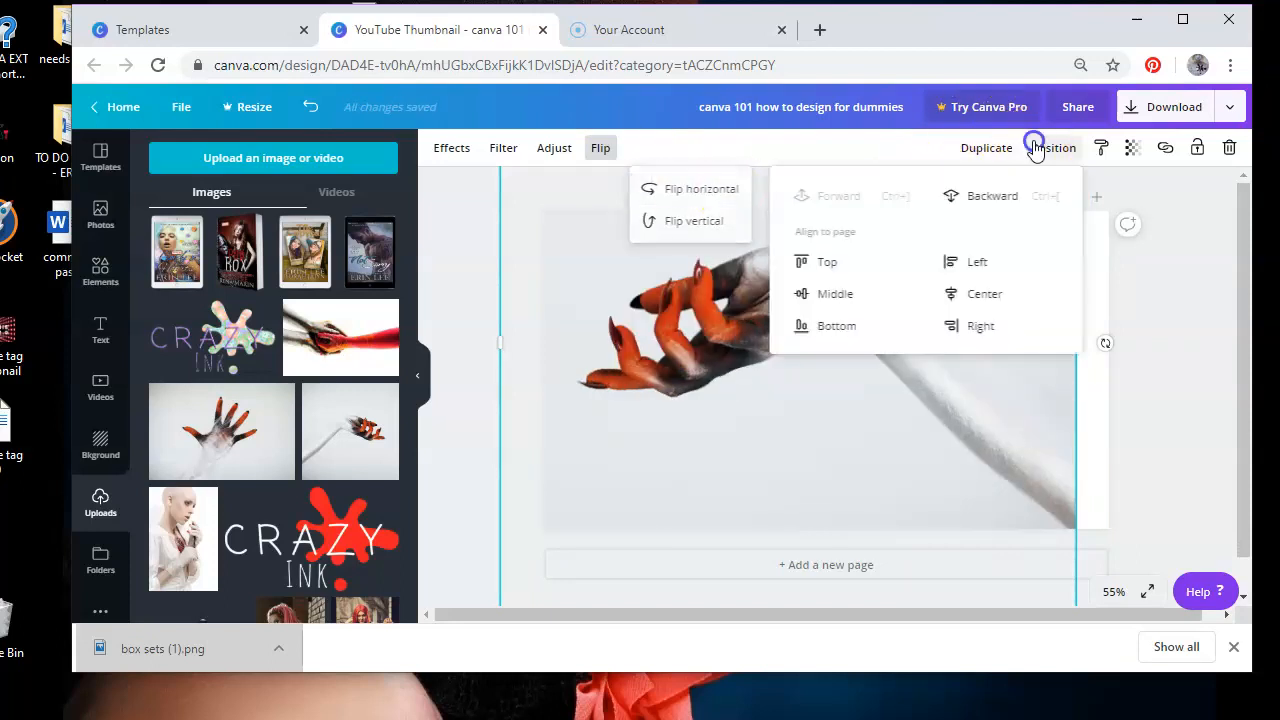
left_click(995, 197)
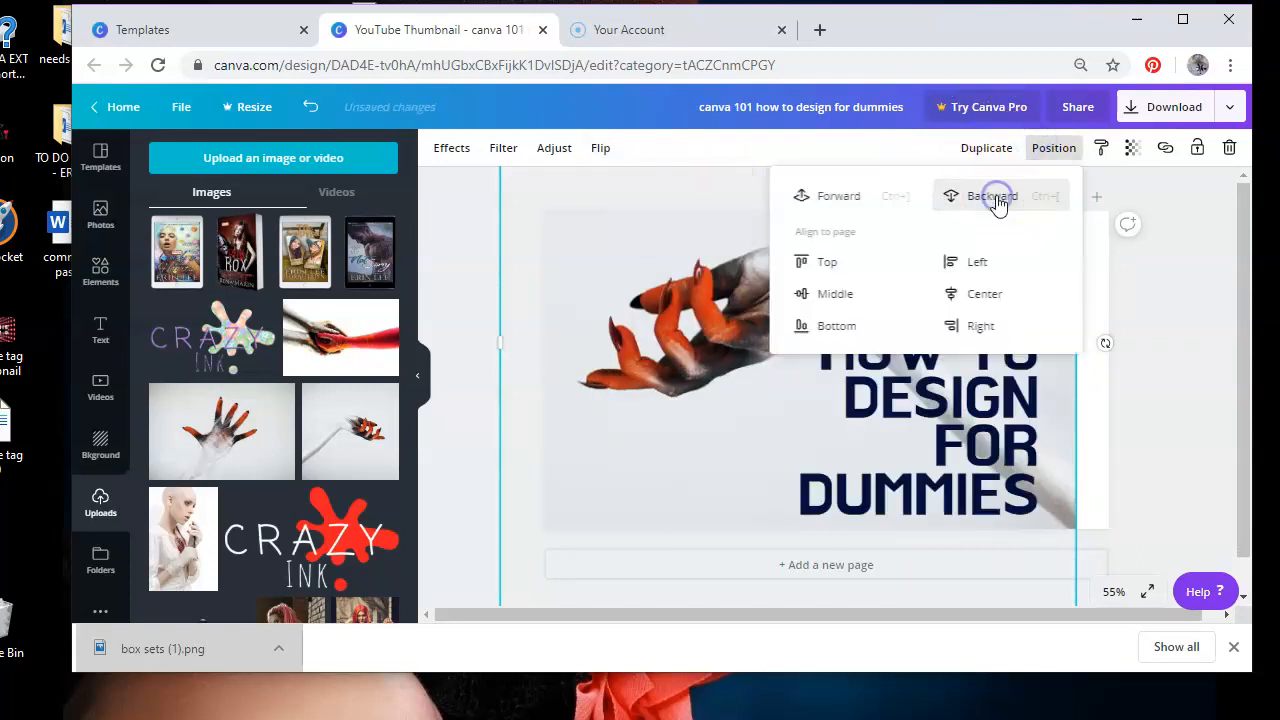
left_click(1155, 425)
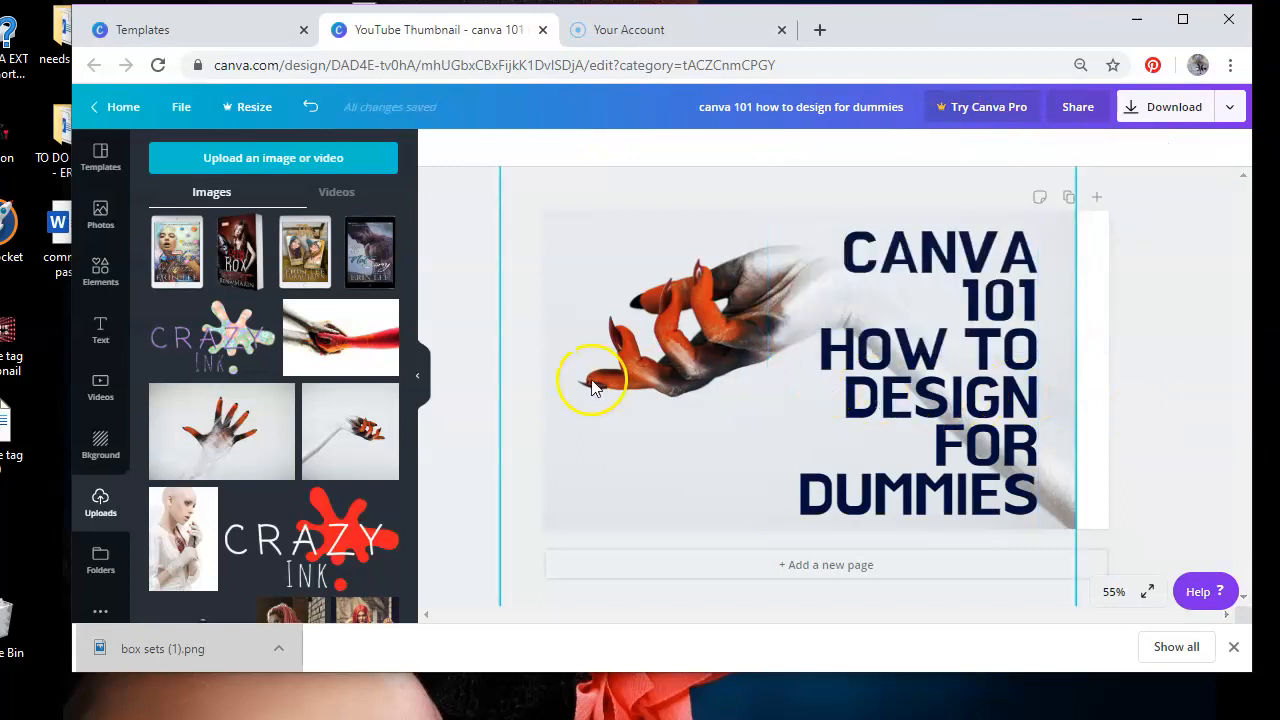
Try adding the red Crazy Ink logo over the hand, resize and move it, then delete it
left_click(322, 550)
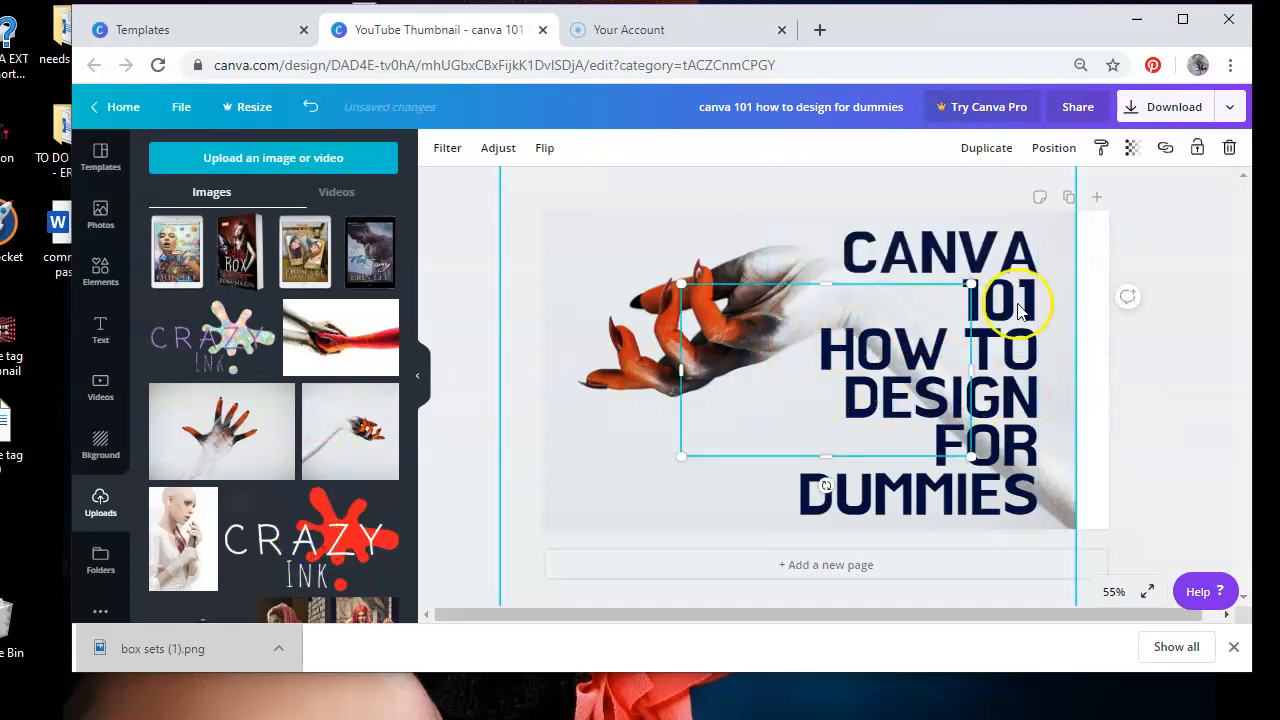
left_click_drag(967, 287, 897, 328)
mouse_move(780, 400)
left_mouse_down()
mouse_move(706, 341)
mouse_move(674, 420)
mouse_move(731, 291)
left_mouse_up()
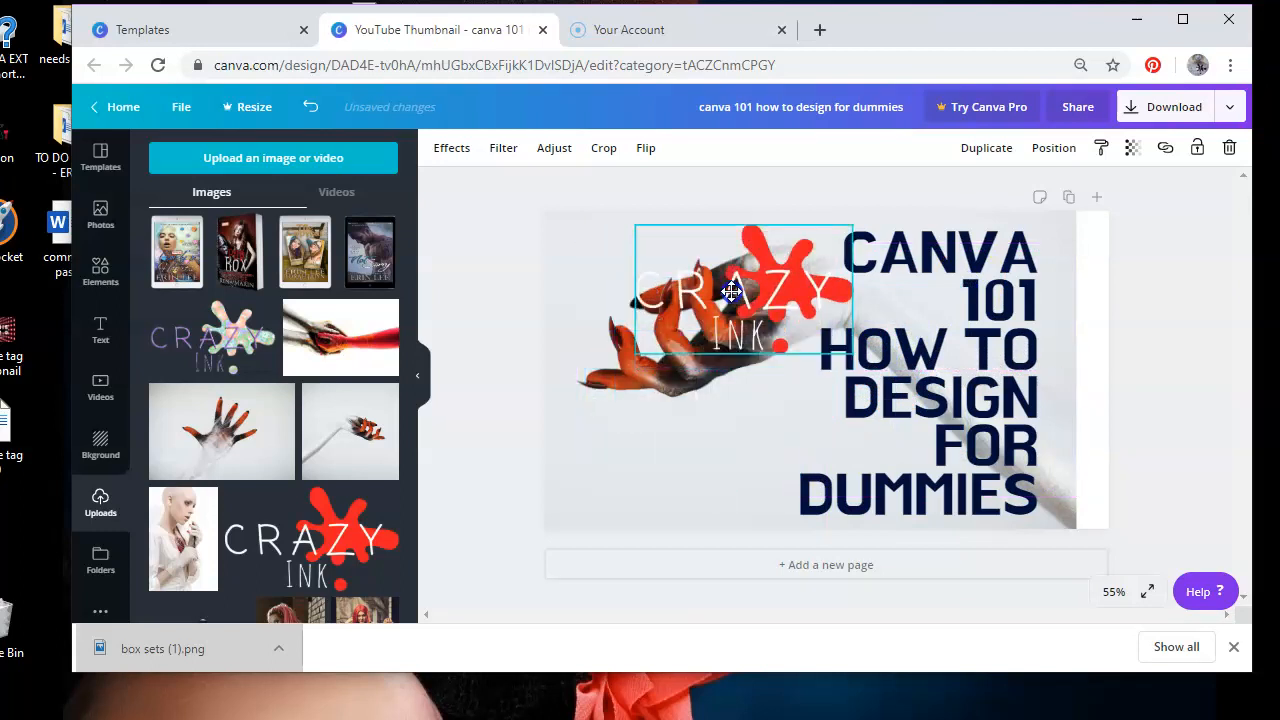
left_click(1229, 147)
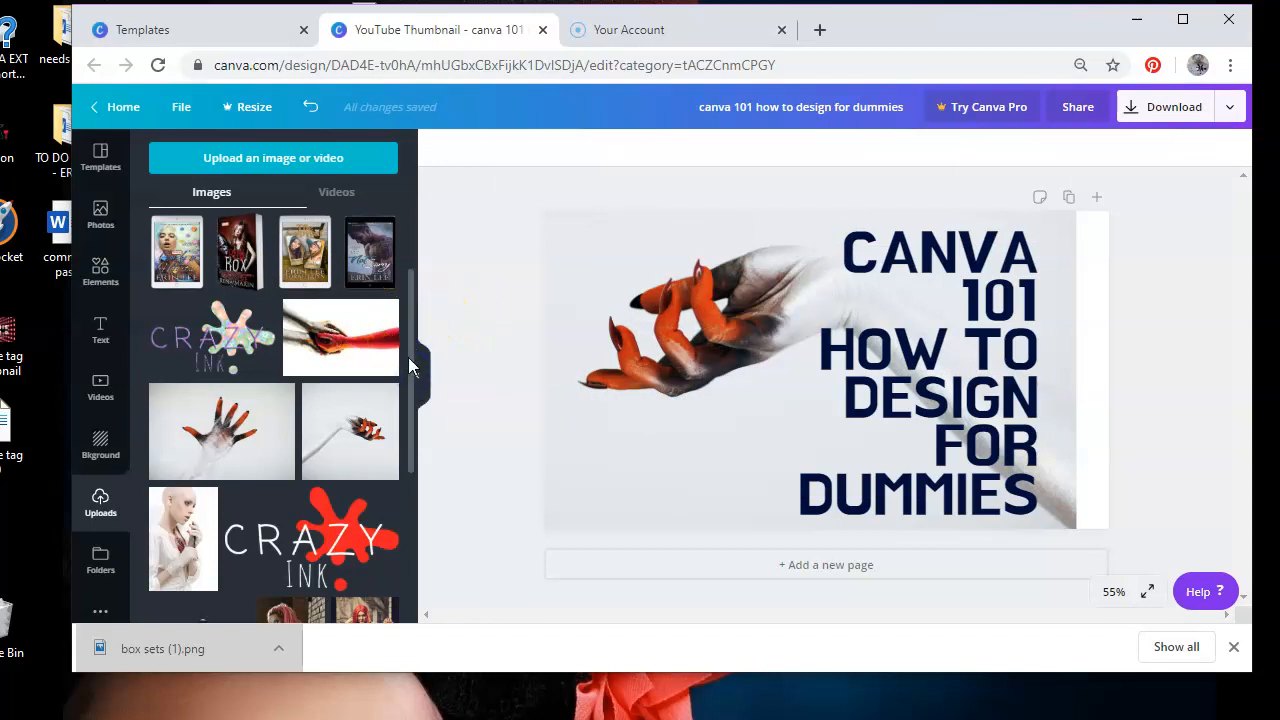
Try to upload a file from the TOSHIBA EXT (D) drive shortcut, then close the file dialog
left_click(292, 160)
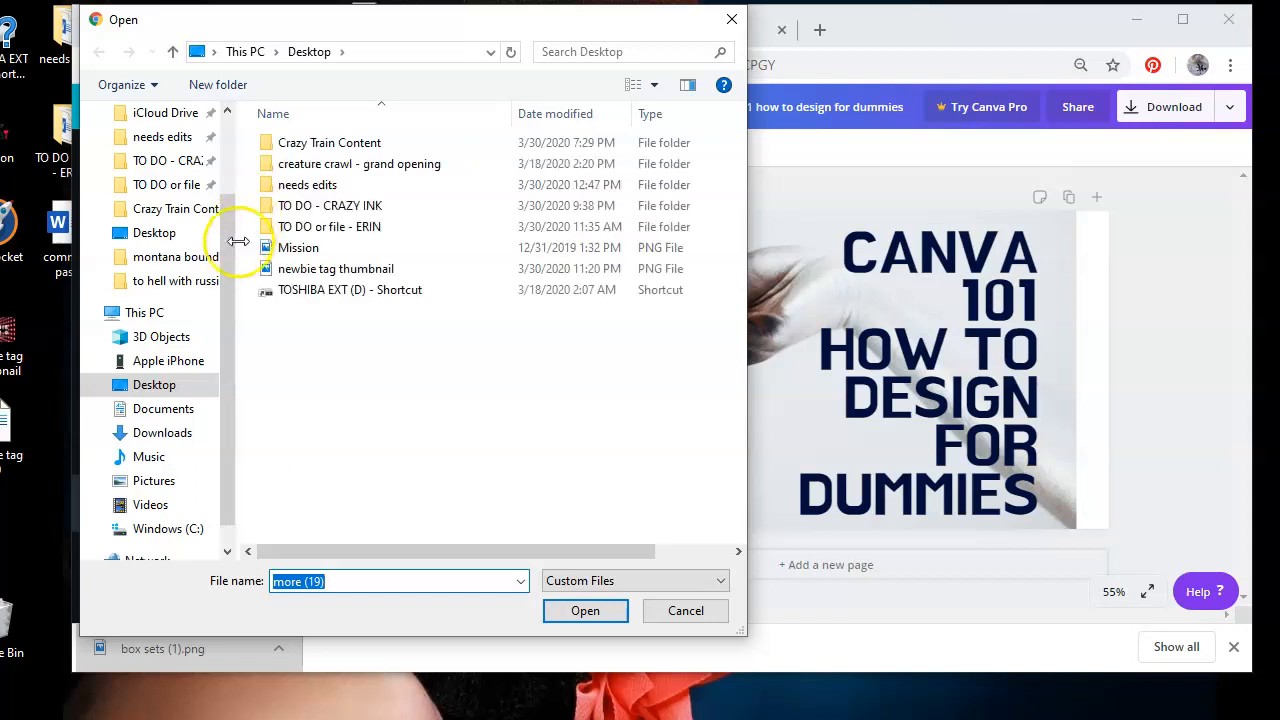
left_click(285, 290)
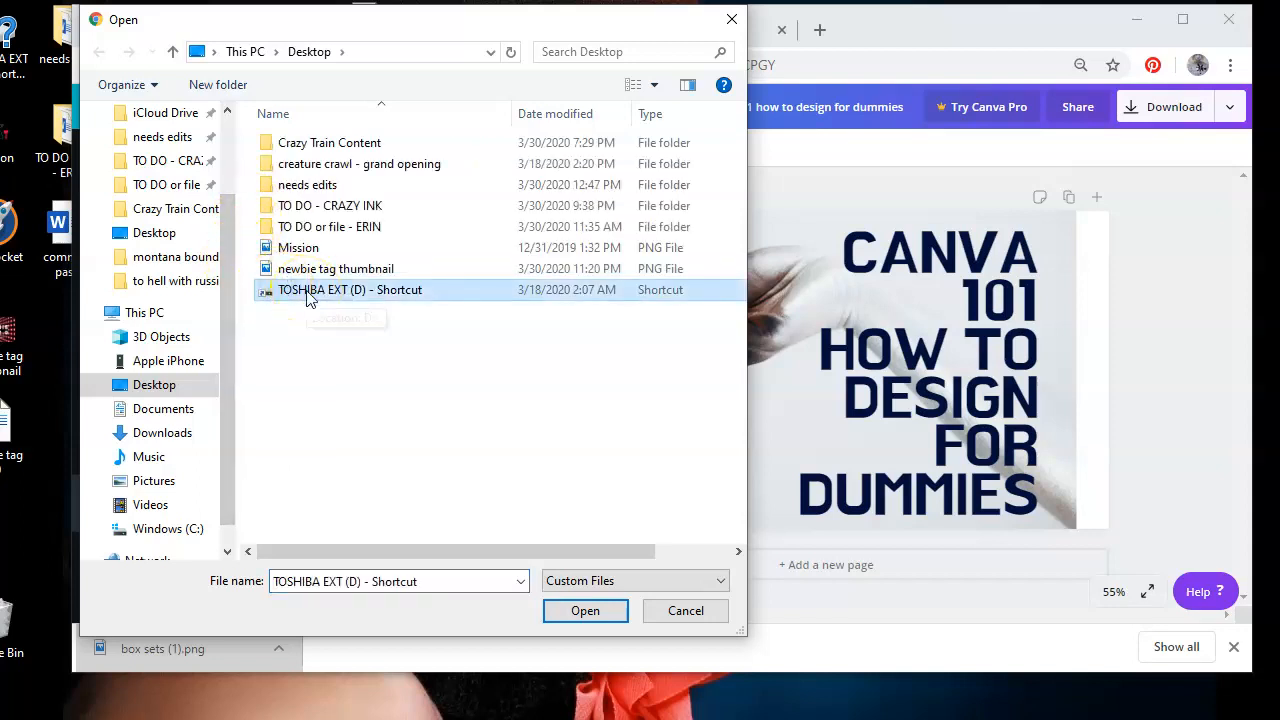
double_click(308, 292)
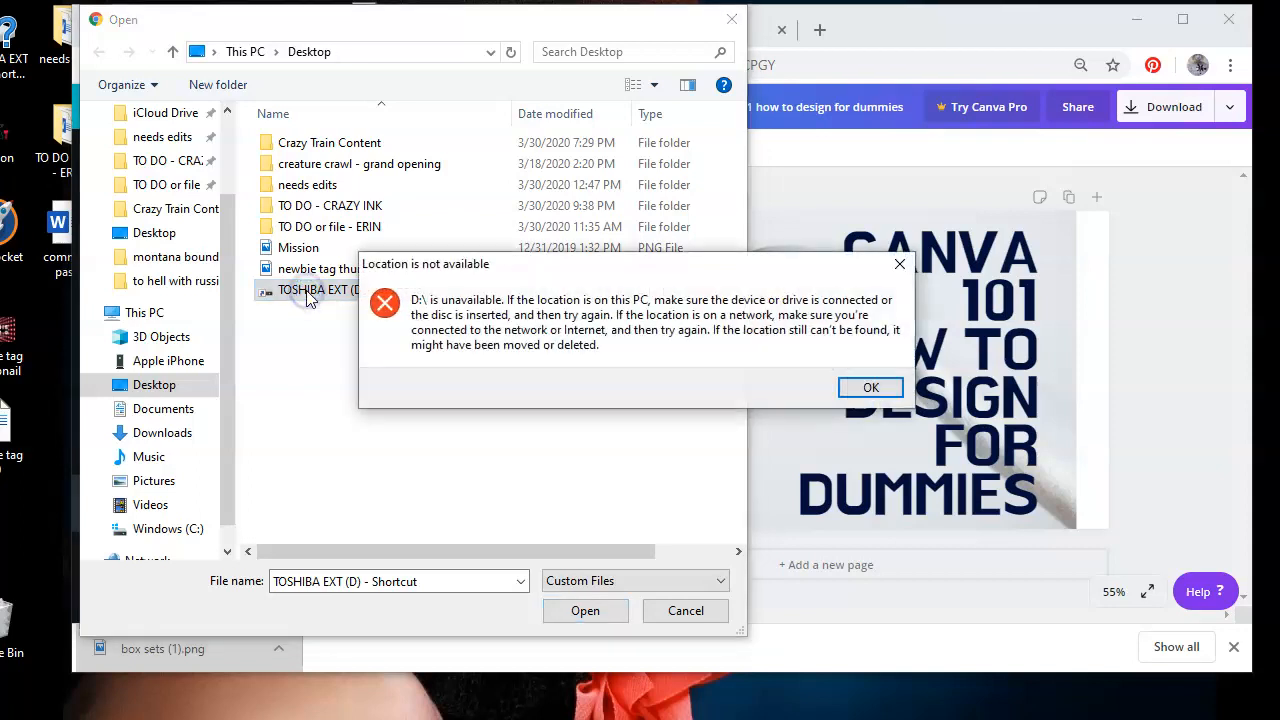
left_click(870, 389)
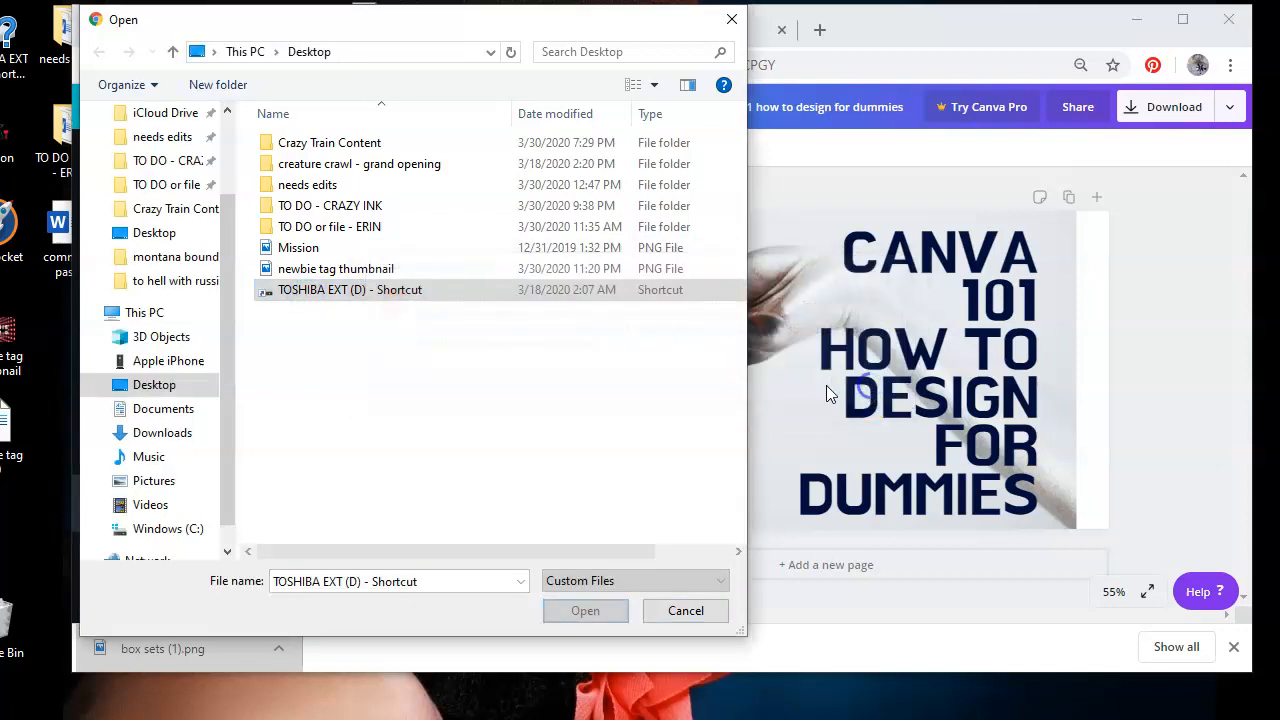
left_click(733, 20)
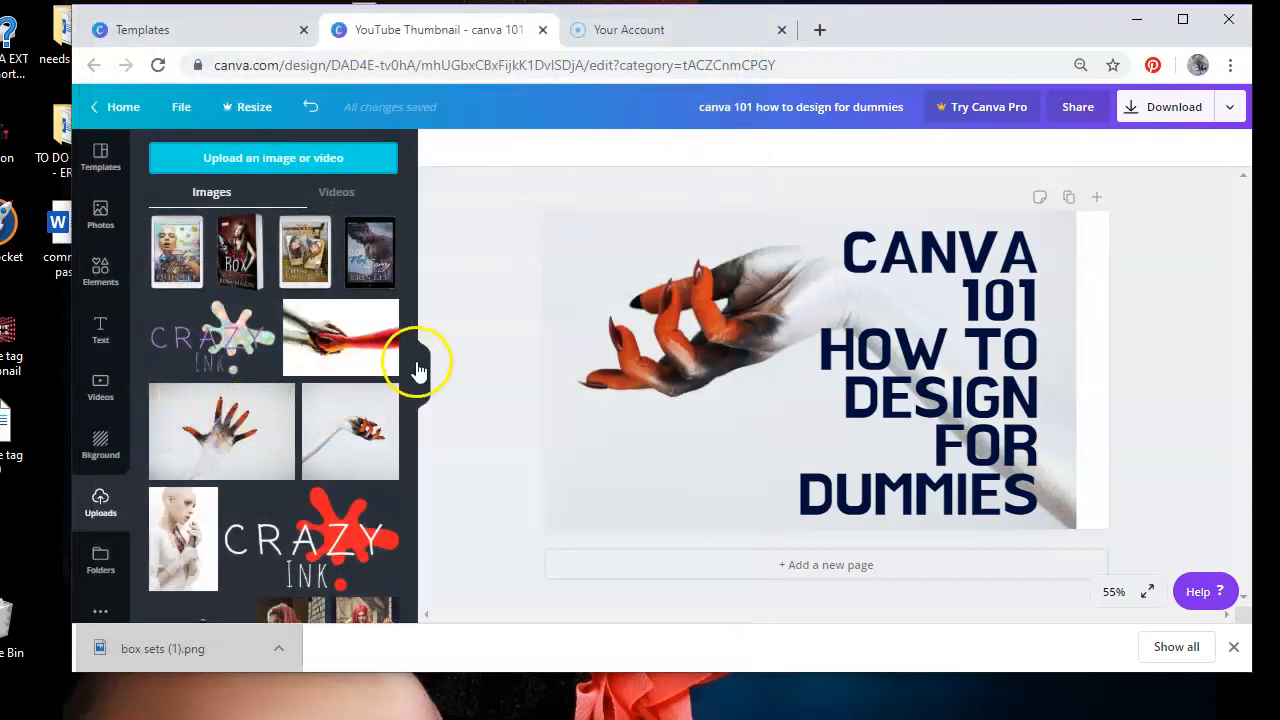
Add the black Crazy Ink logo from uploads and place it below the hand on the left
left_click_drag(410, 362, 405, 495)
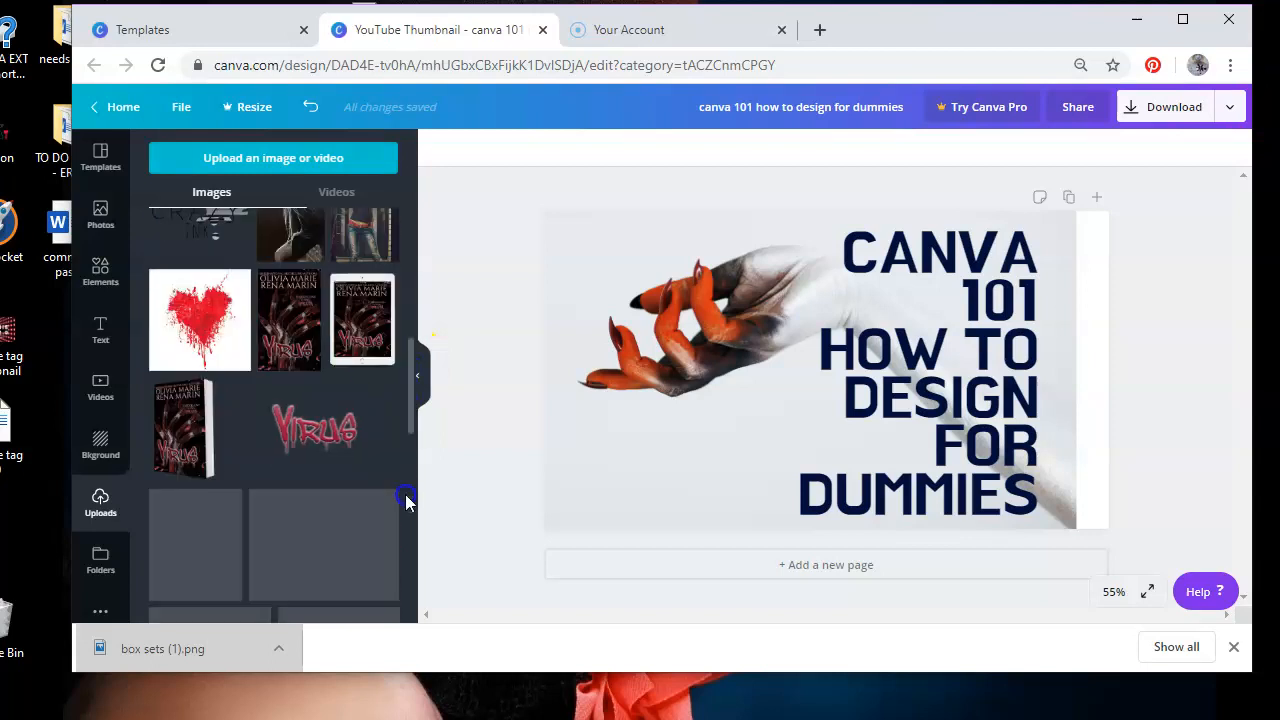
scroll(407, 462, "up", 2)
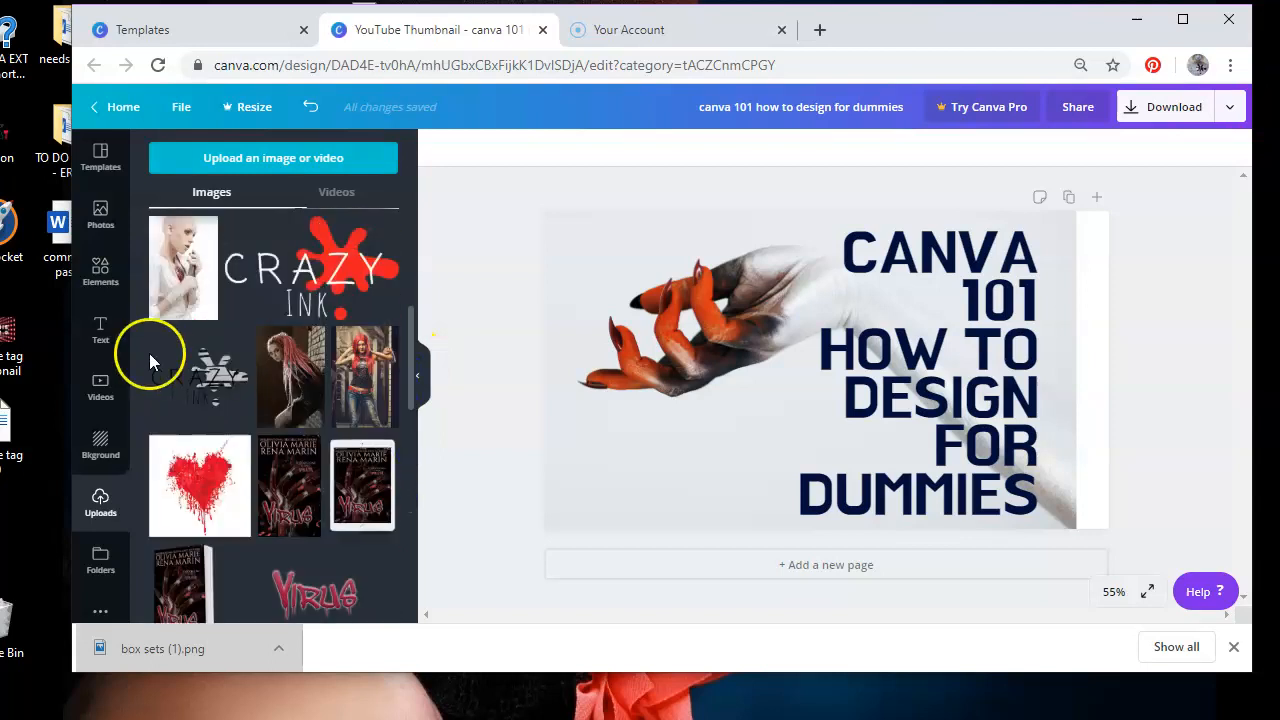
left_click(185, 372)
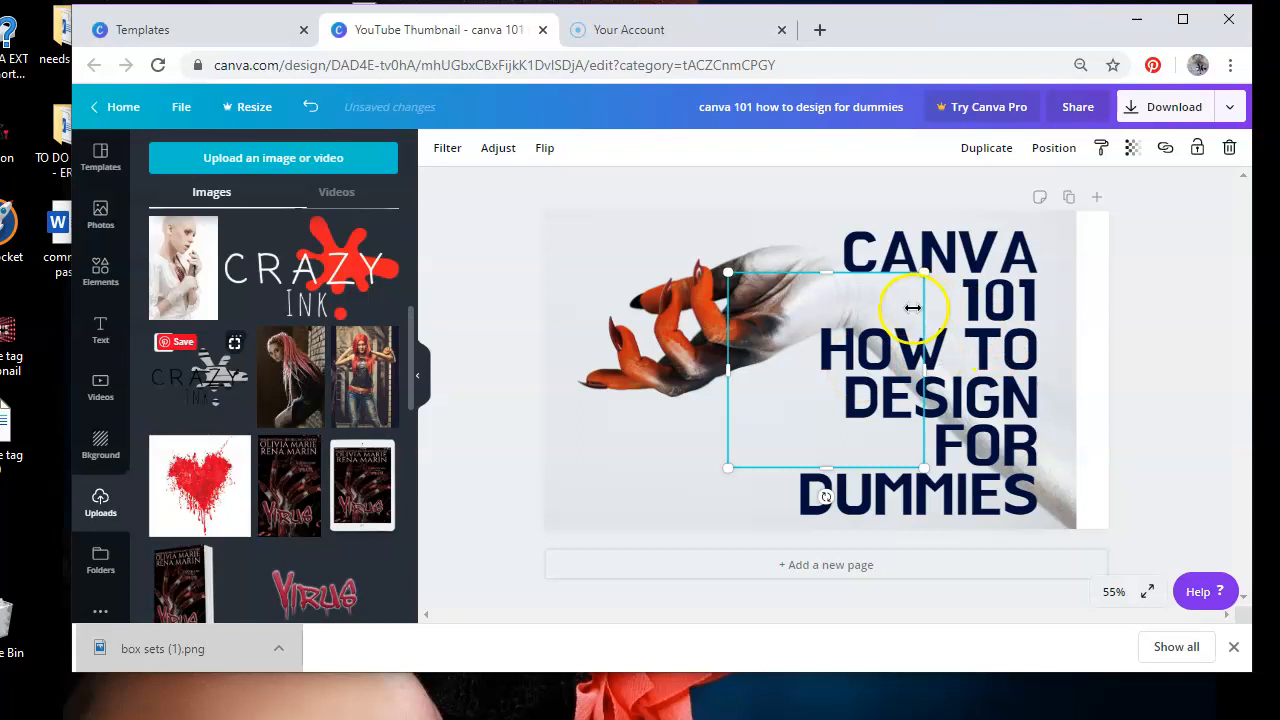
mouse_move(855, 320)
left_mouse_down()
mouse_move(750, 365)
mouse_move(719, 398)
left_mouse_up()
left_click(1180, 400)
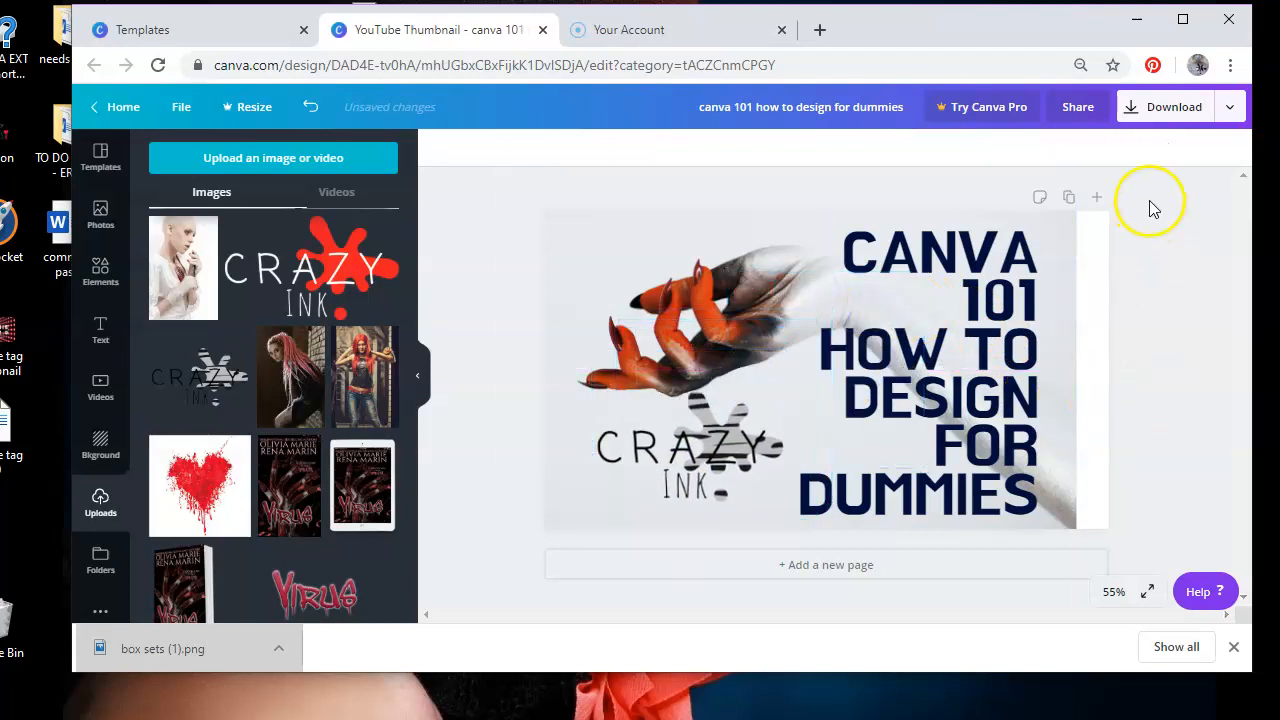
Download the thumbnail as a PNG file, then dismiss the upgrade prompt
left_click(1157, 112)
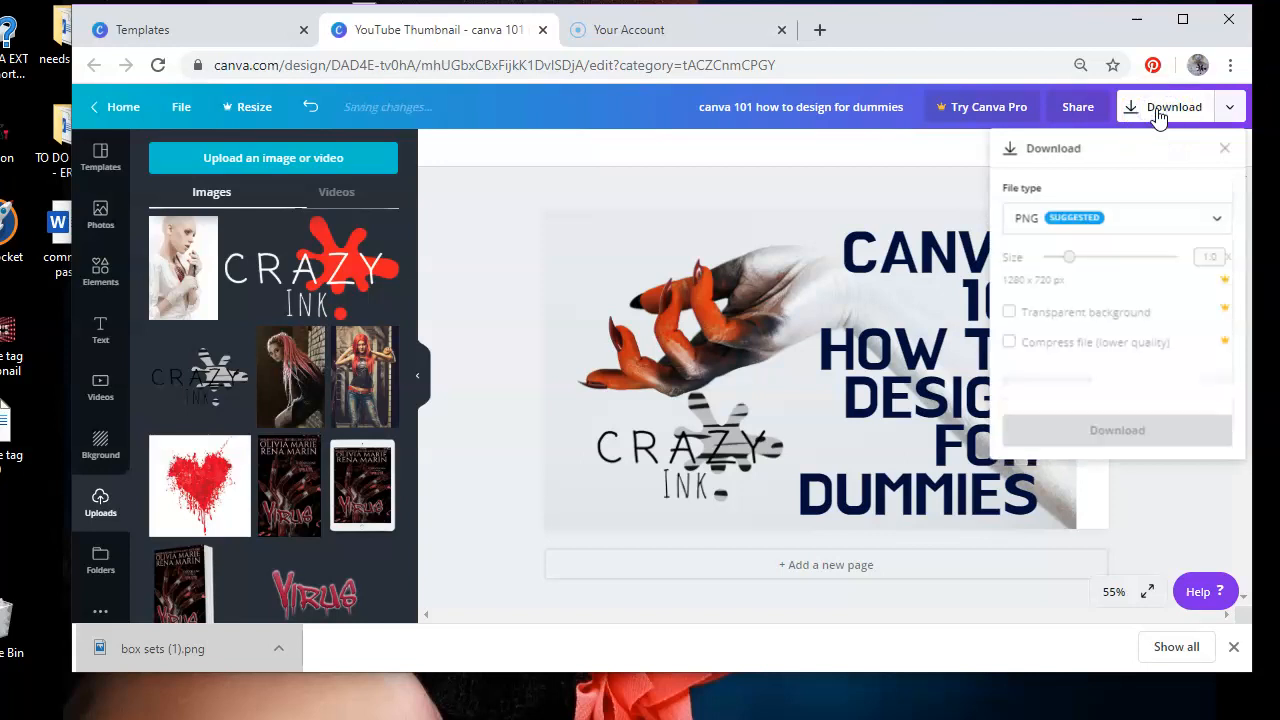
left_click(1043, 222)
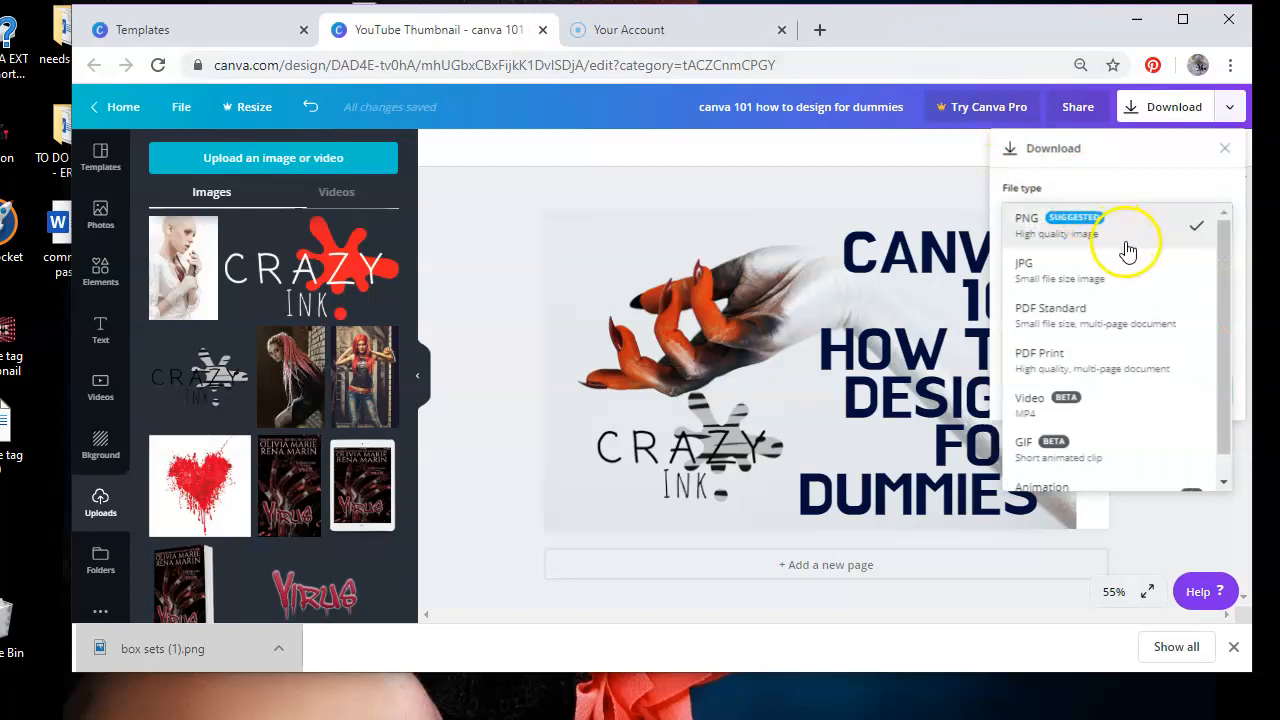
left_click_drag(1228, 336, 1224, 380)
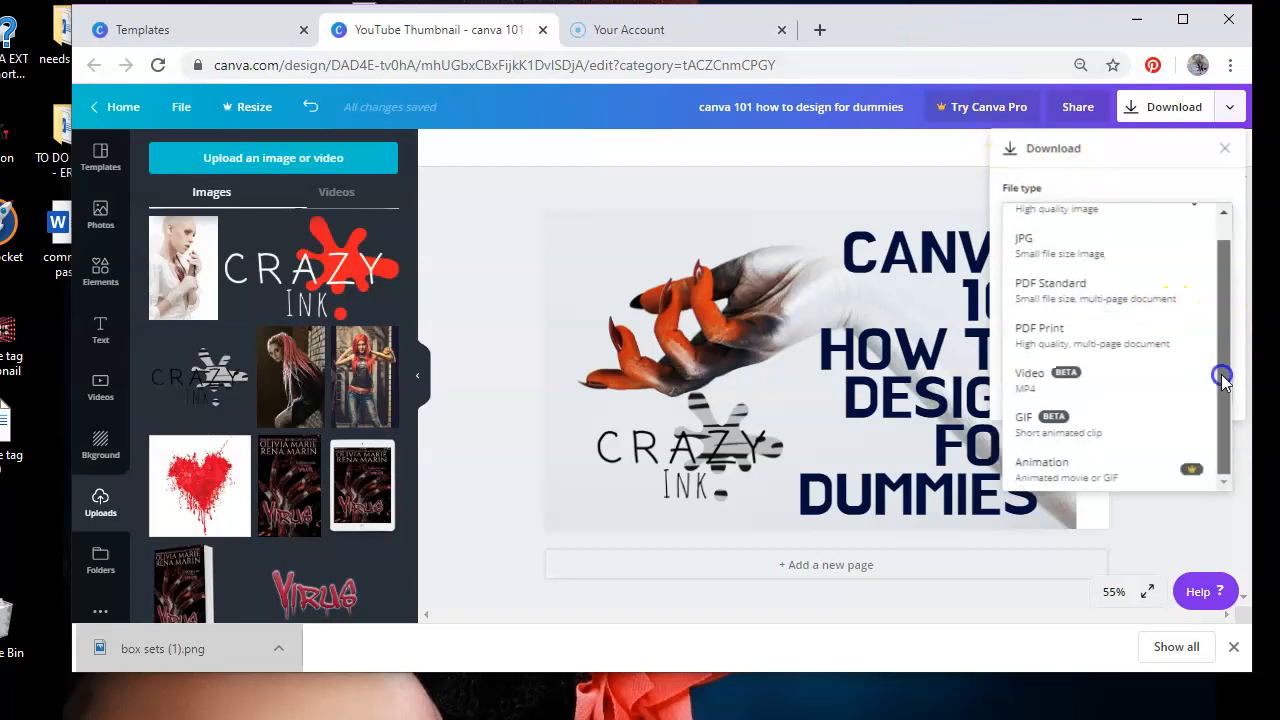
scroll(1212, 320, "up", 1)
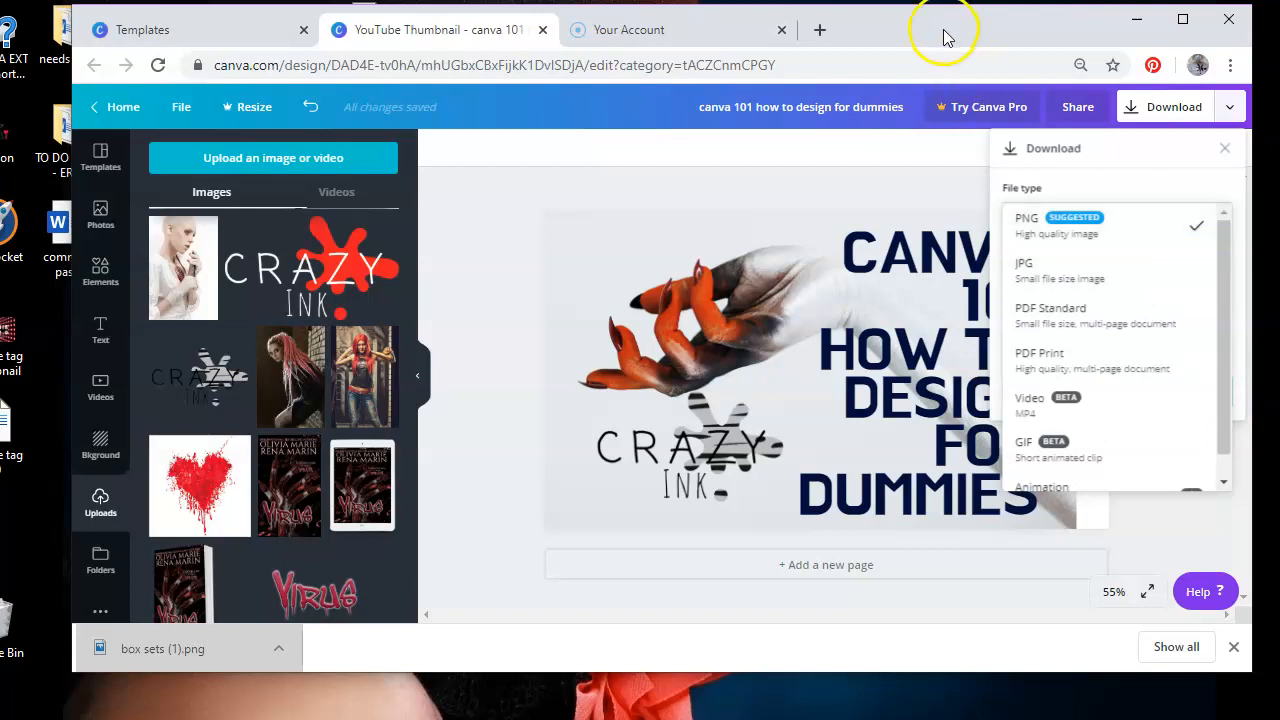
left_click_drag(945, 47, 973, 54)
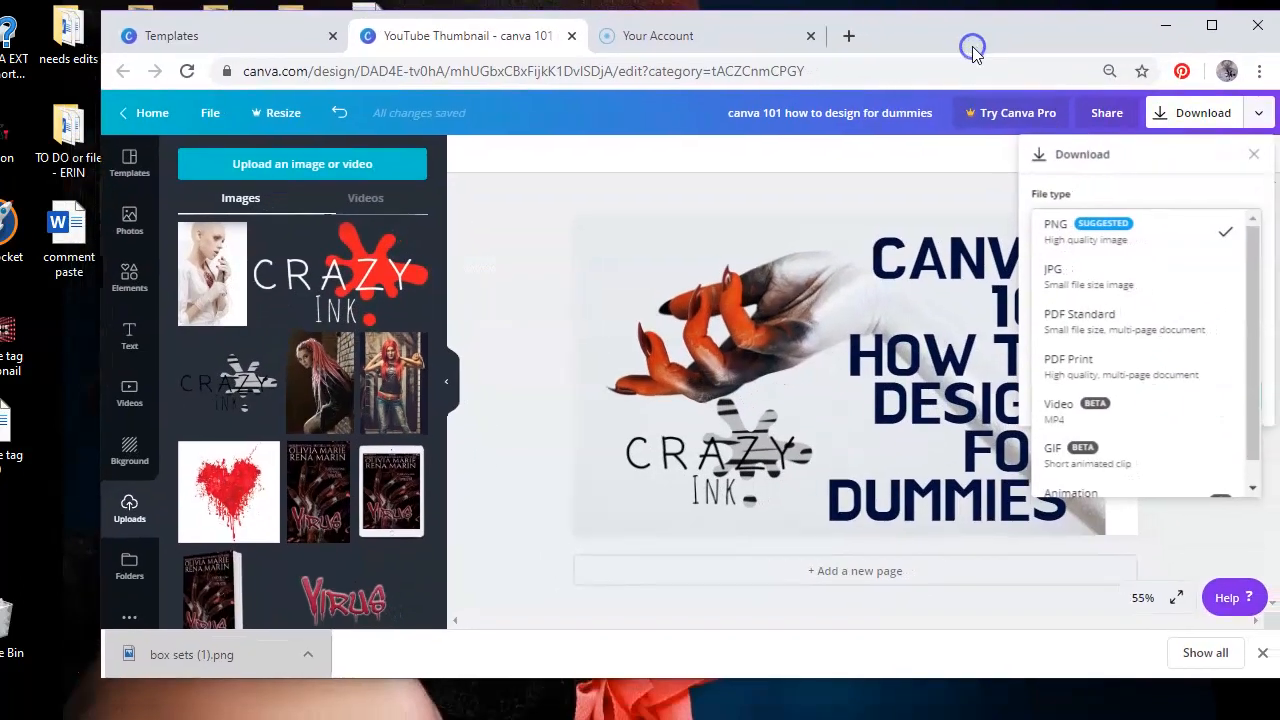
left_click(1208, 114)
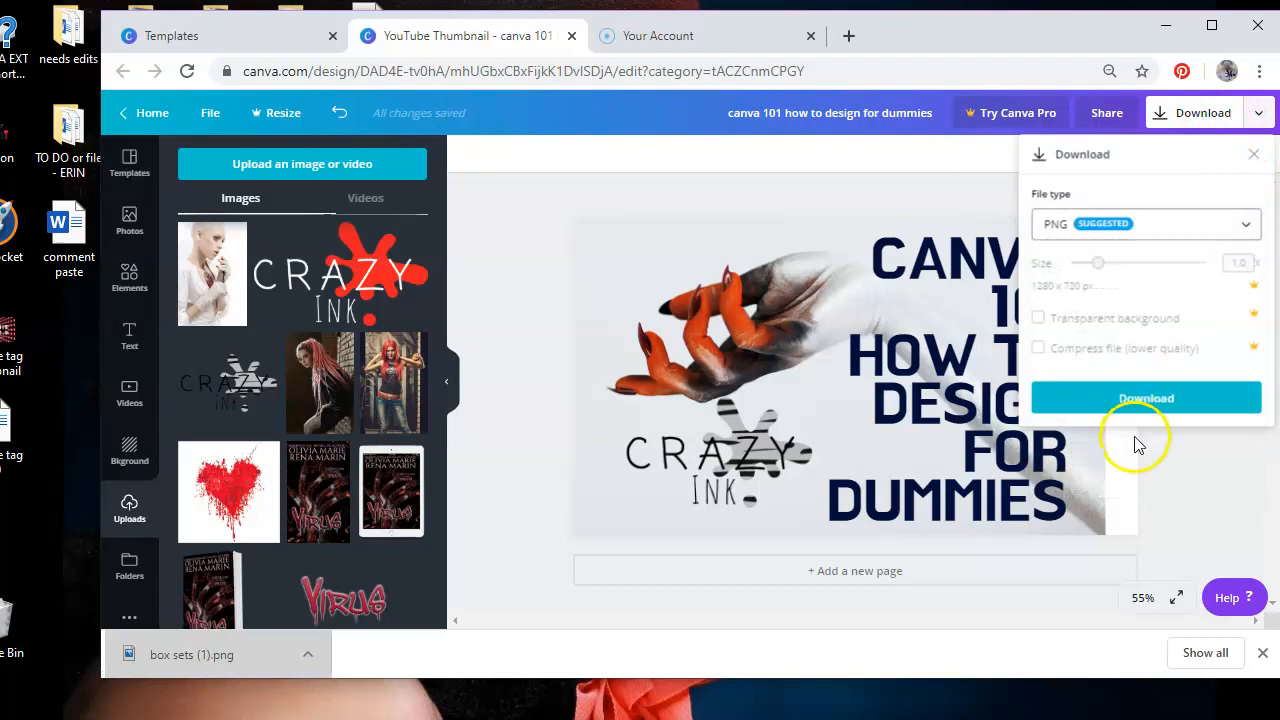
left_click(1122, 399)
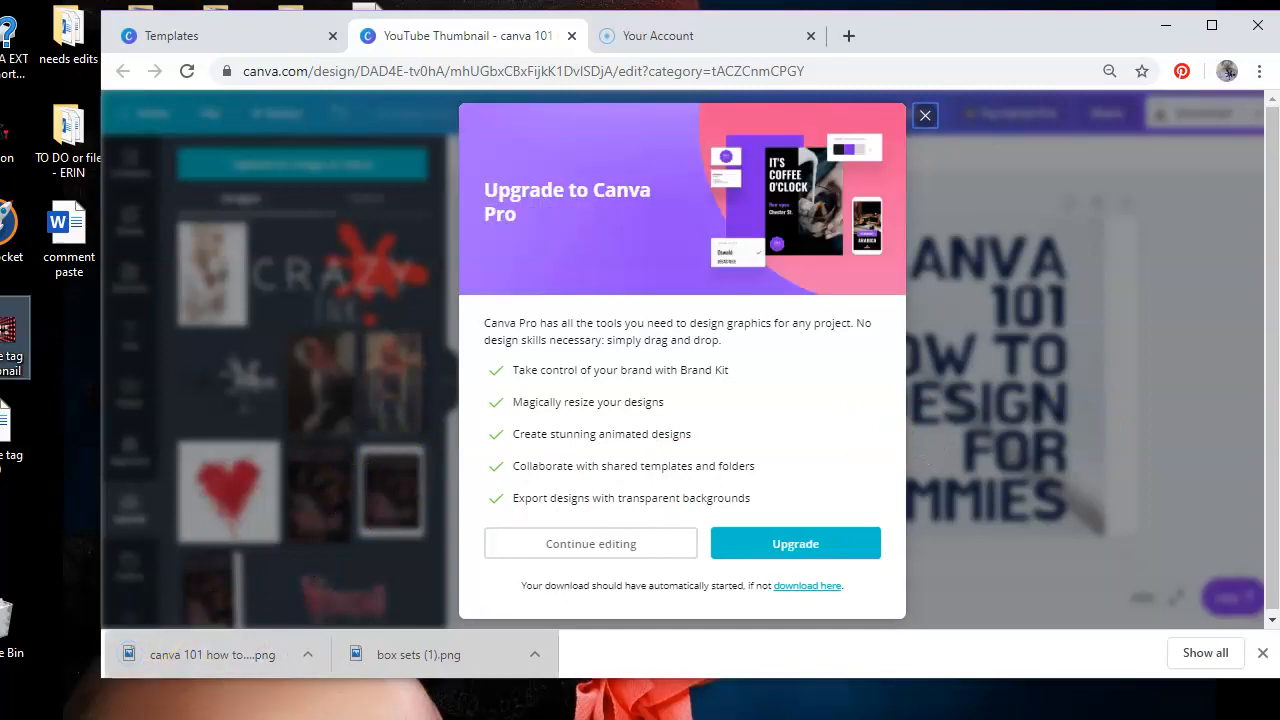
left_click_drag(14, 338, 8, 545)
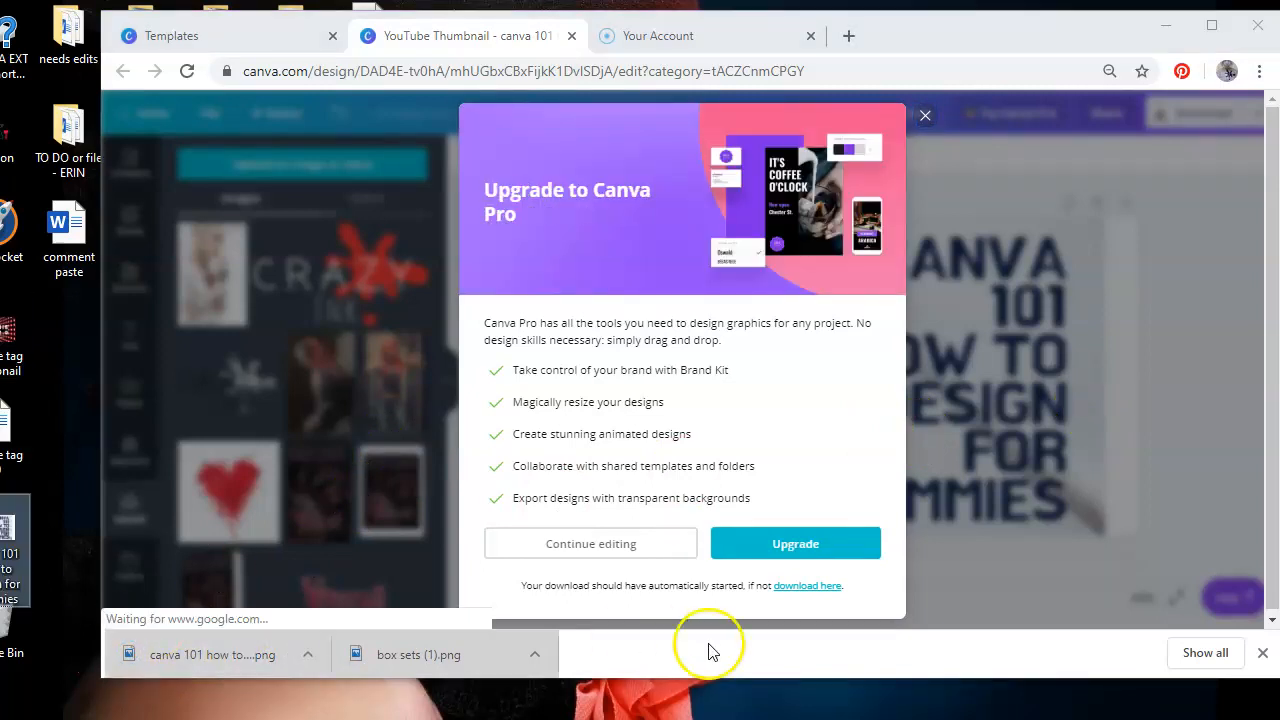
left_click(925, 118)
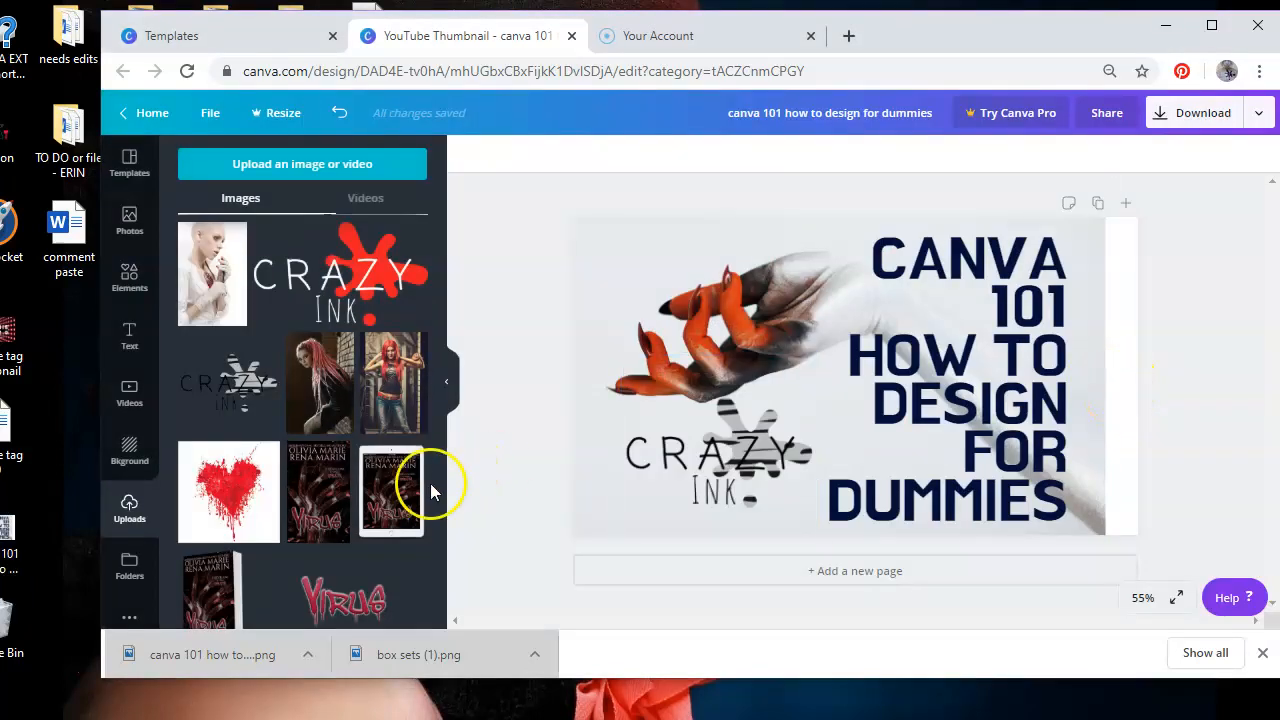
Open the downloaded thumbnail PNG from the desktop to preview it, then close the viewer
left_click(5, 530)
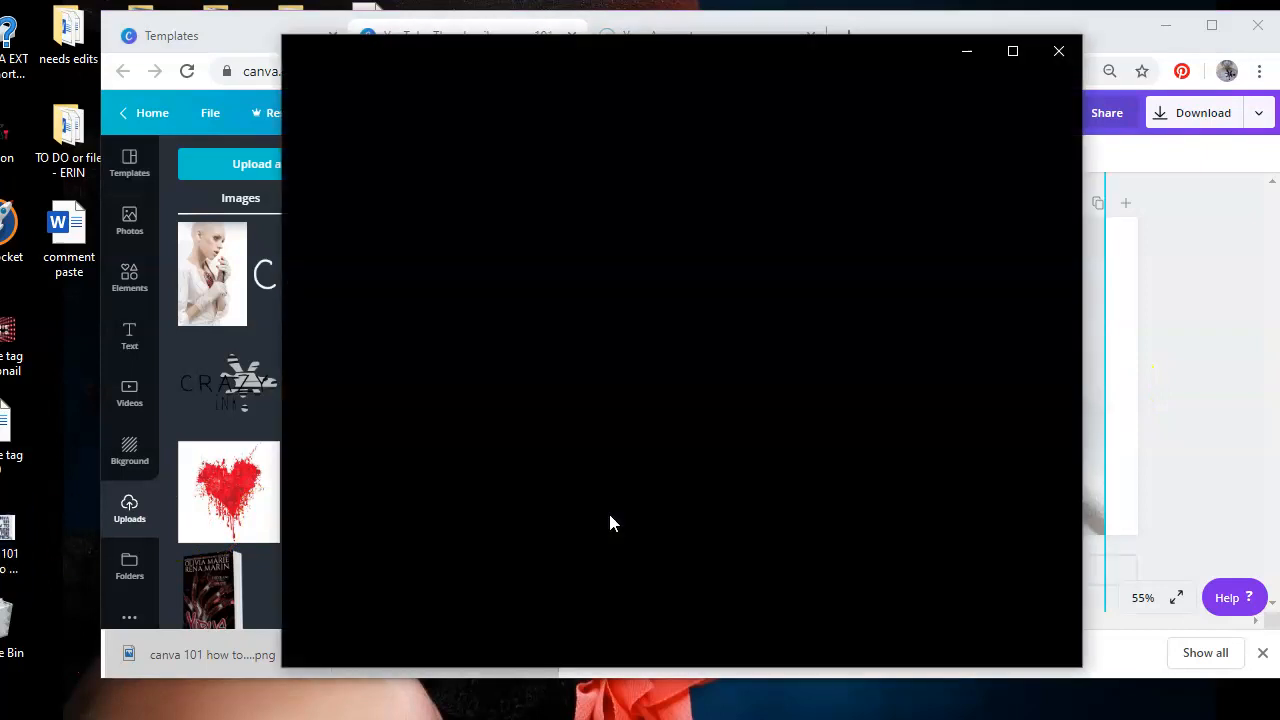
left_click(1127, 372)
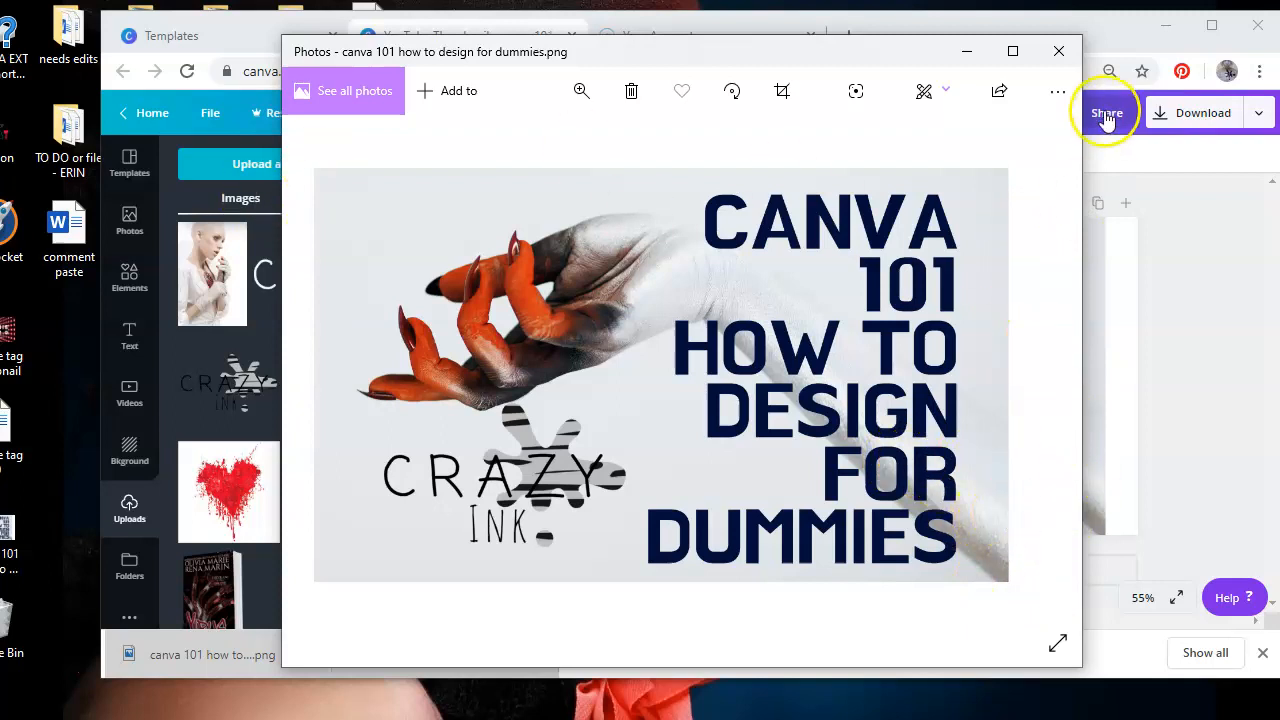
left_click(1059, 52)
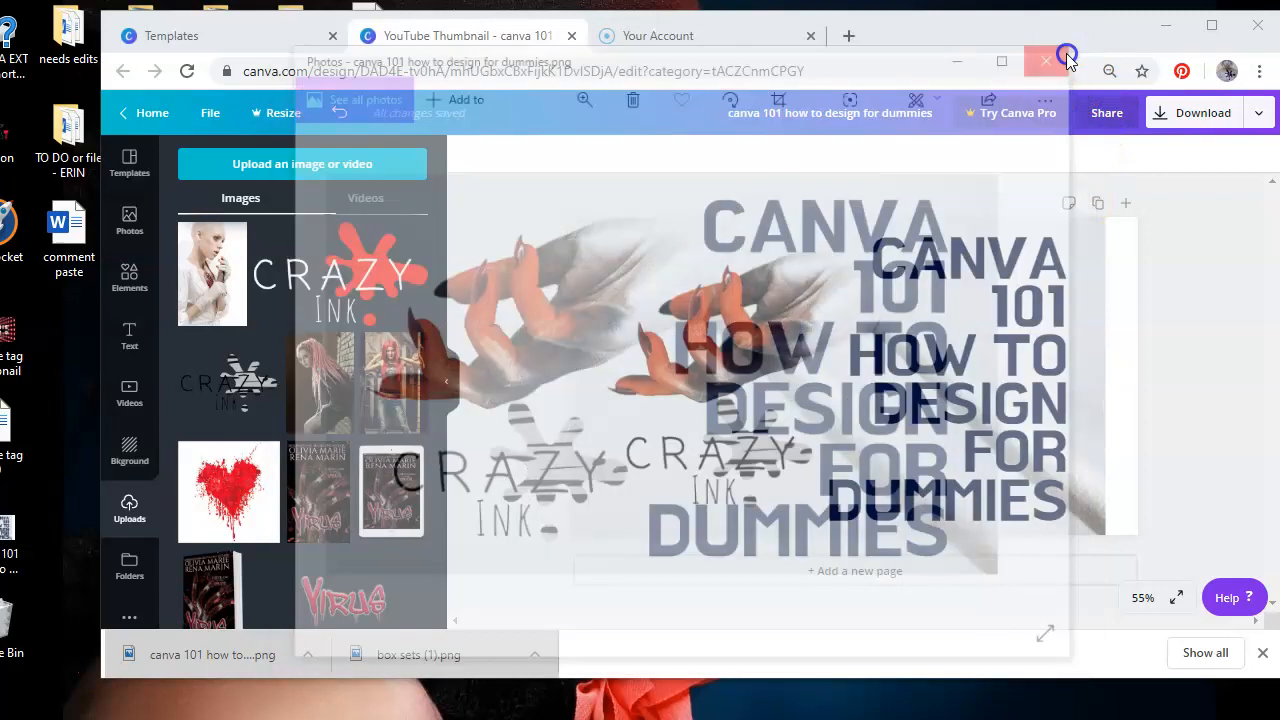
Enlarge the hand photo so it extends further across the thumbnail
left_click(805, 406)
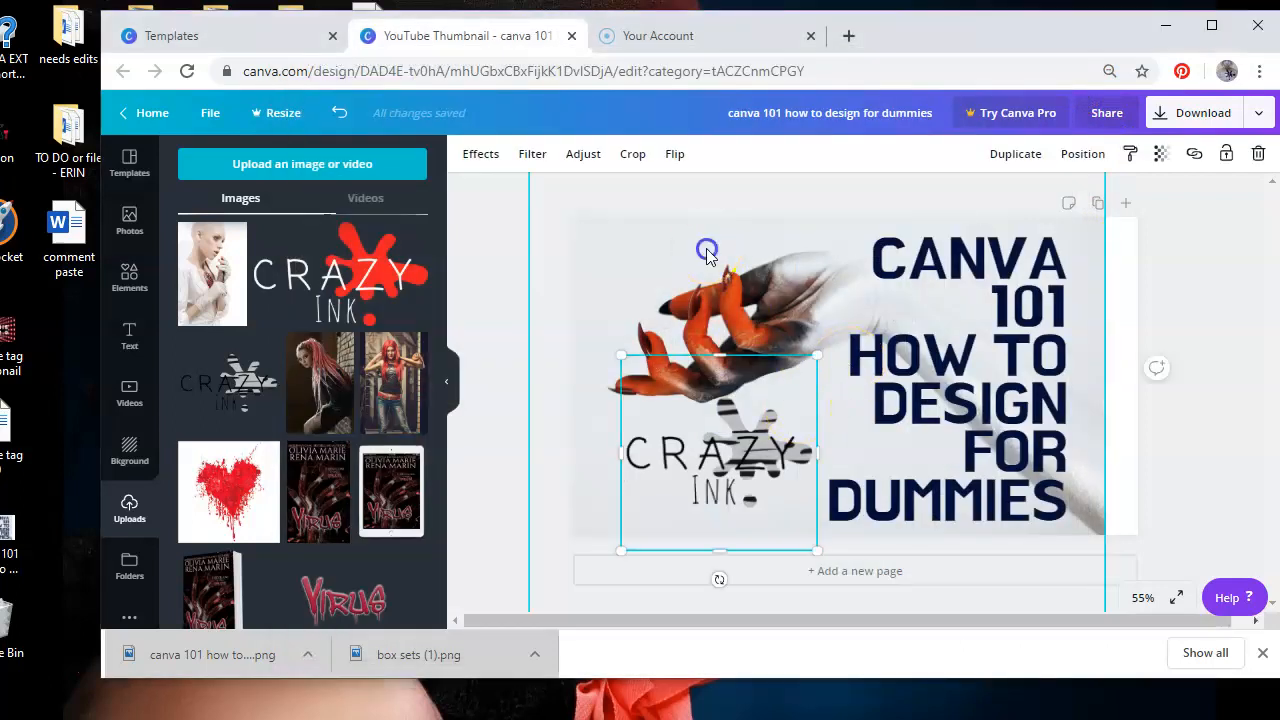
left_click(1072, 596)
left_click_drag(1060, 548, 1038, 462)
left_click_drag(1085, 555, 1222, 333)
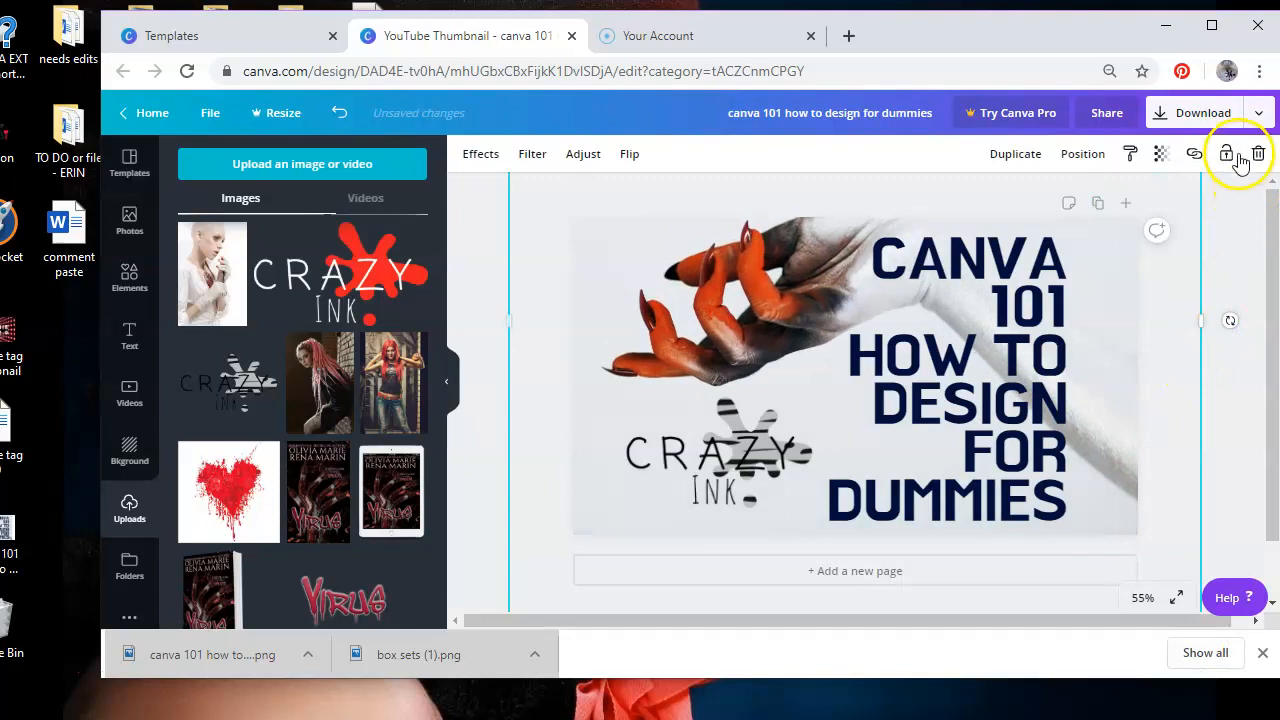
Download the updated thumbnail again as a PNG file
left_click(1190, 113)
left_click(1155, 398)
left_click(15, 535)
left_click_drag(15, 535, 15, 625)
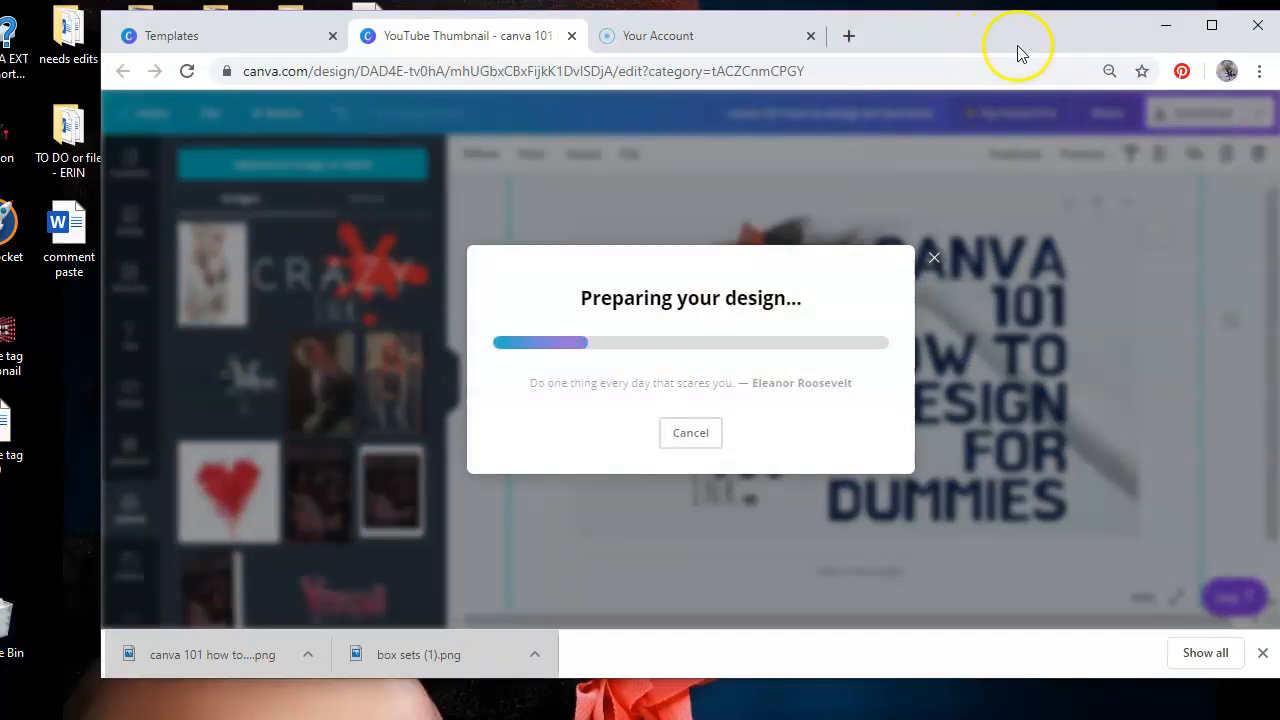
left_click_drag(970, 40, 1031, 46)
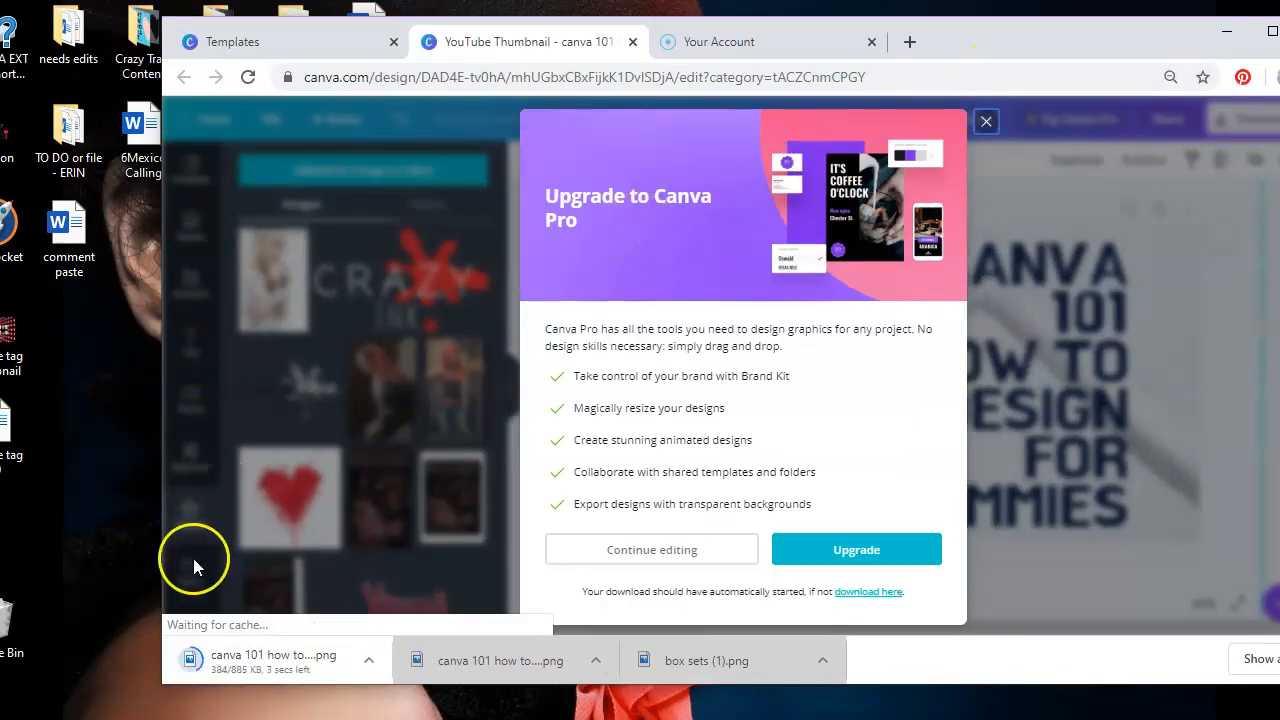
Move the newly downloaded PNG from the downloads bar onto the desktop
left_click_drag(225, 672, 0, 500)
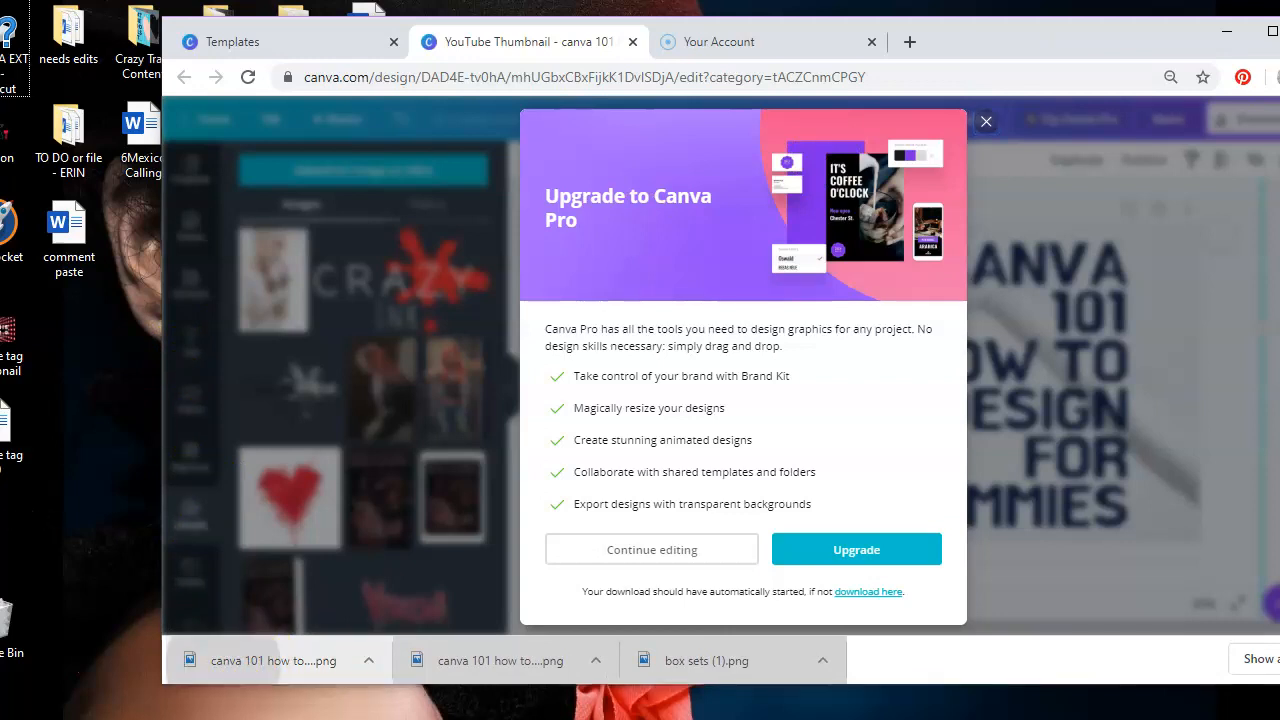
left_click(1035, 32)
left_click_drag(1035, 40, 953, 55)
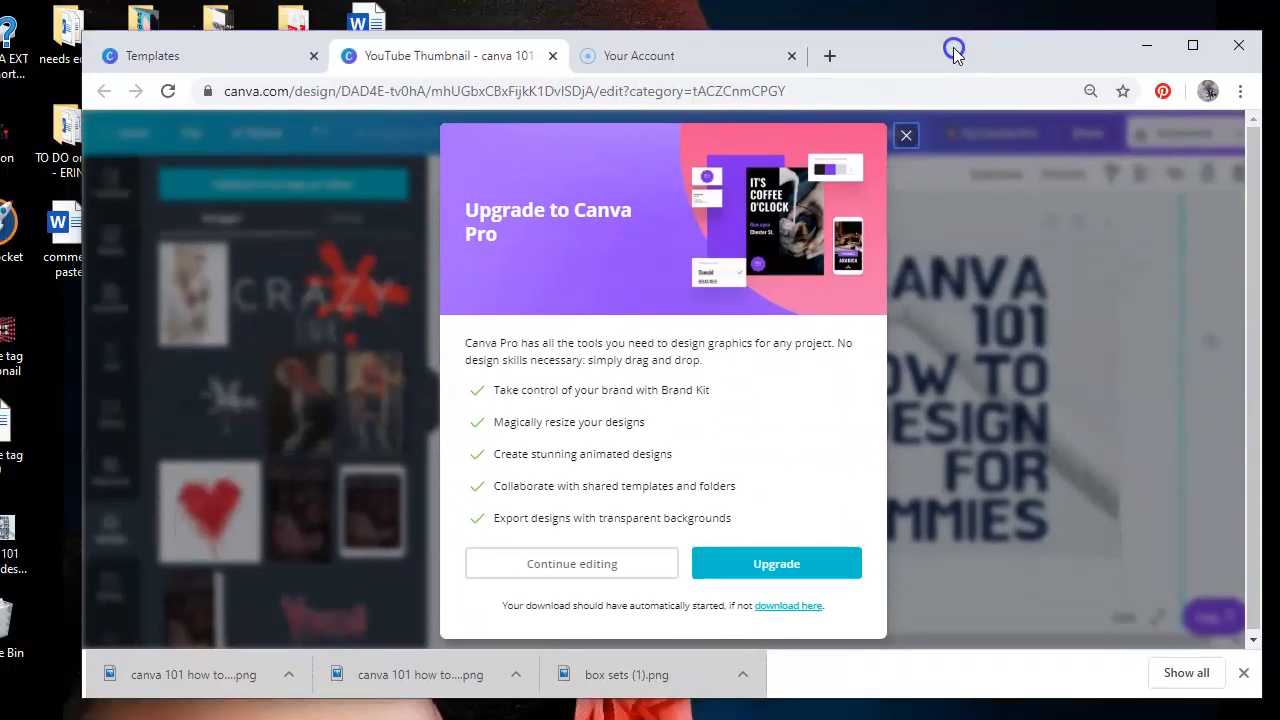